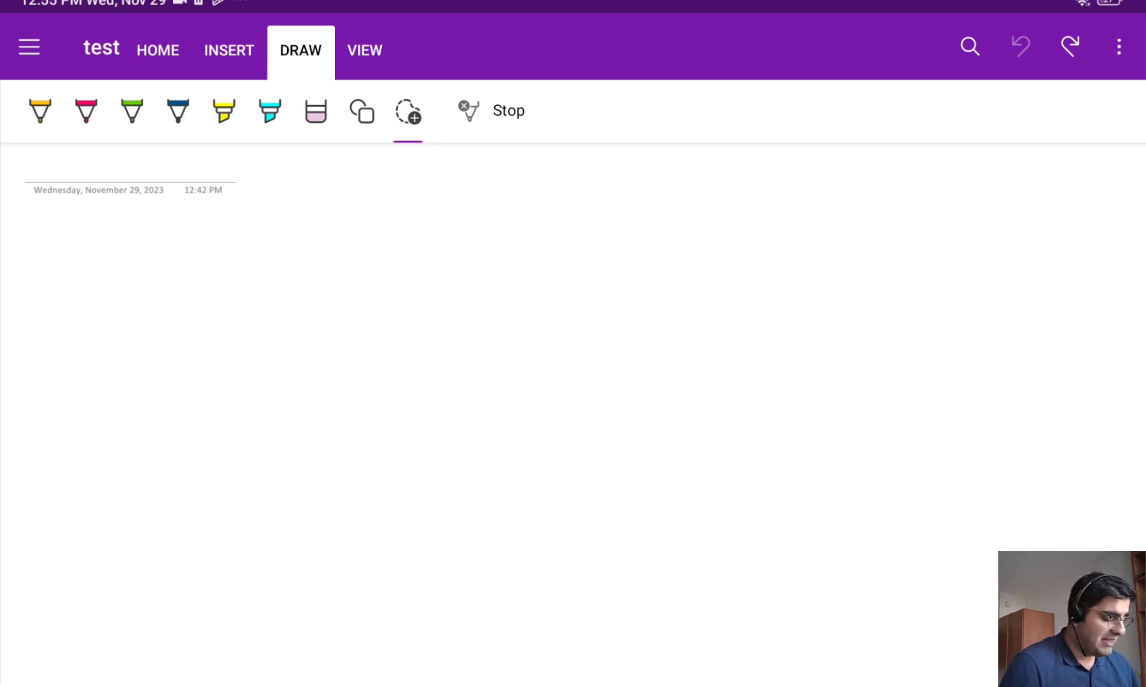
Draw two pink level lines labelled 70 and 30.
left_click(86, 111)
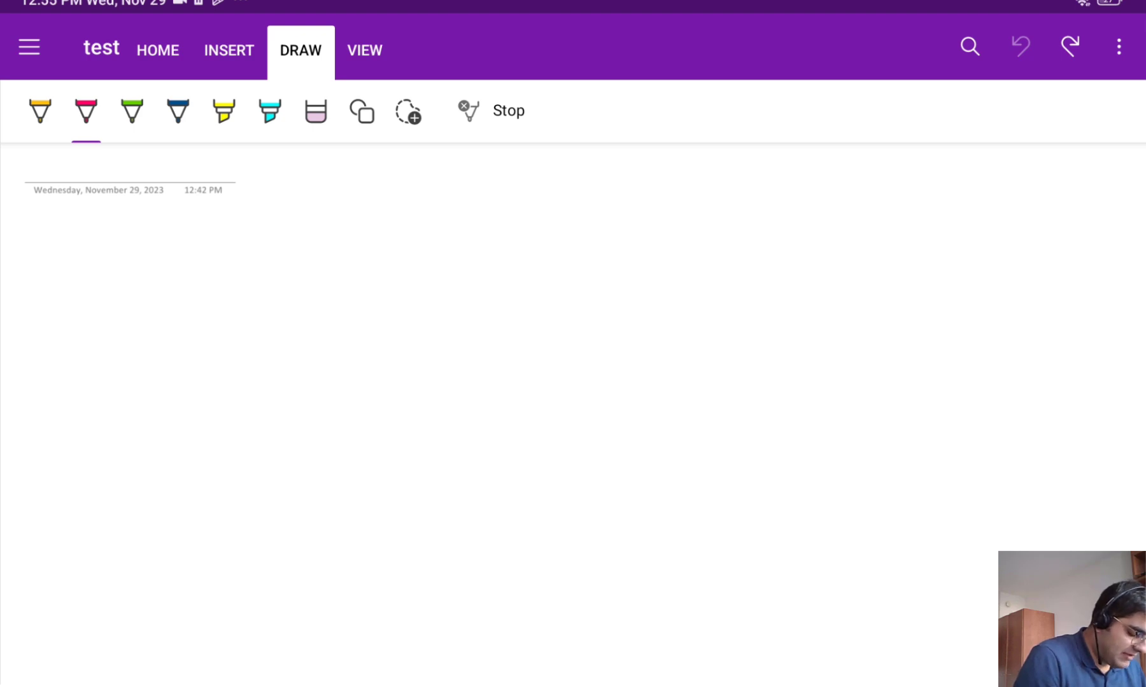
left_click_drag(190, 308, 558, 298)
left_click_drag(208, 471, 527, 462)
mouse_move(569, 258)
left_mouse_down()
mouse_move(570, 290)
mouse_move(599, 275)
left_mouse_up()
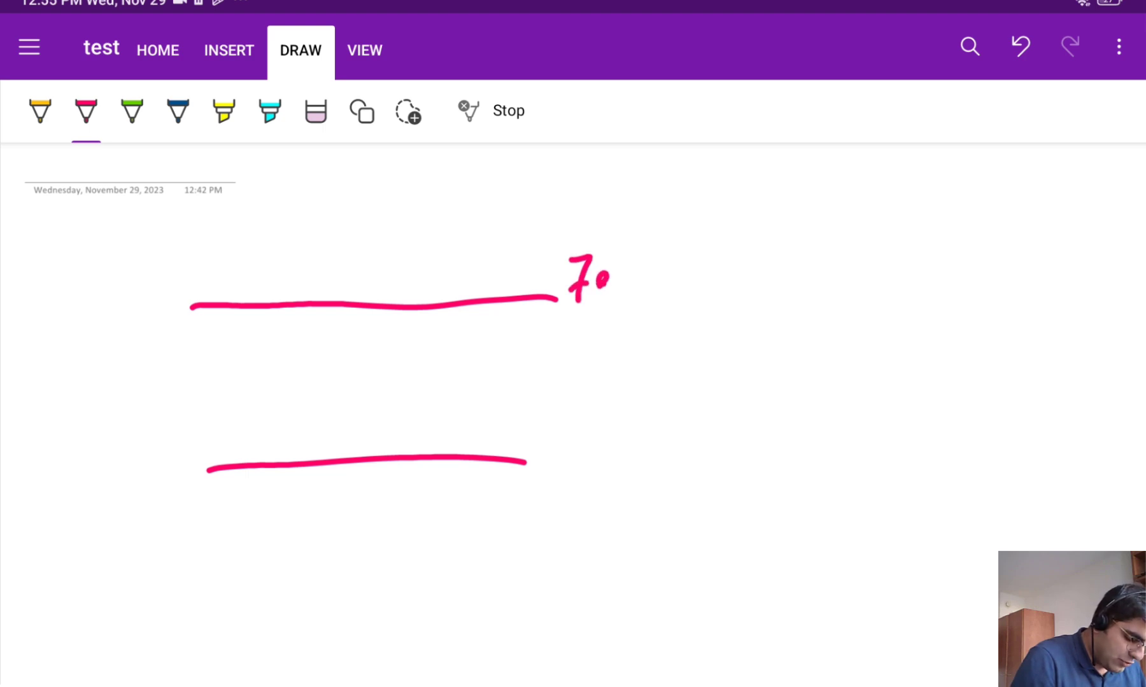
left_click_drag(545, 463, 552, 510)
mouse_move(594, 475)
left_mouse_down()
mouse_move(591, 493)
mouse_move(579, 476)
left_mouse_up()
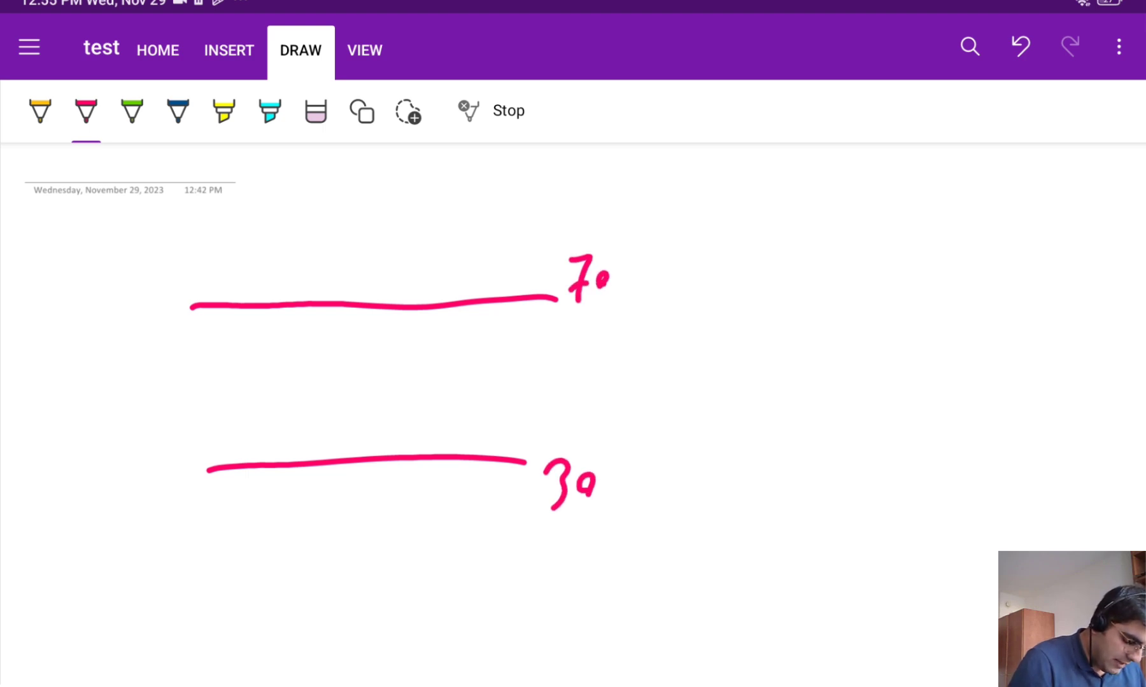
Add a blue curve crossing both levels and a green arrow at its peak.
left_click(178, 111)
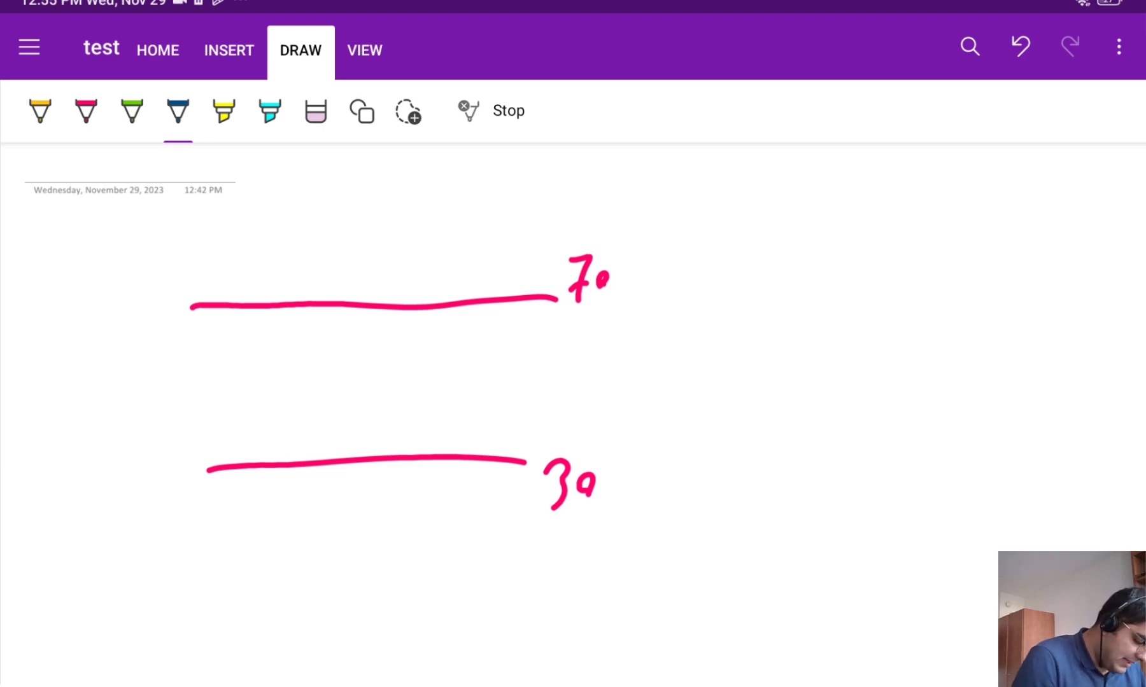
mouse_move(205, 404)
left_mouse_down()
mouse_move(311, 275)
mouse_move(327, 271)
mouse_move(400, 341)
mouse_move(441, 395)
mouse_move(476, 479)
mouse_move(498, 485)
left_mouse_up()
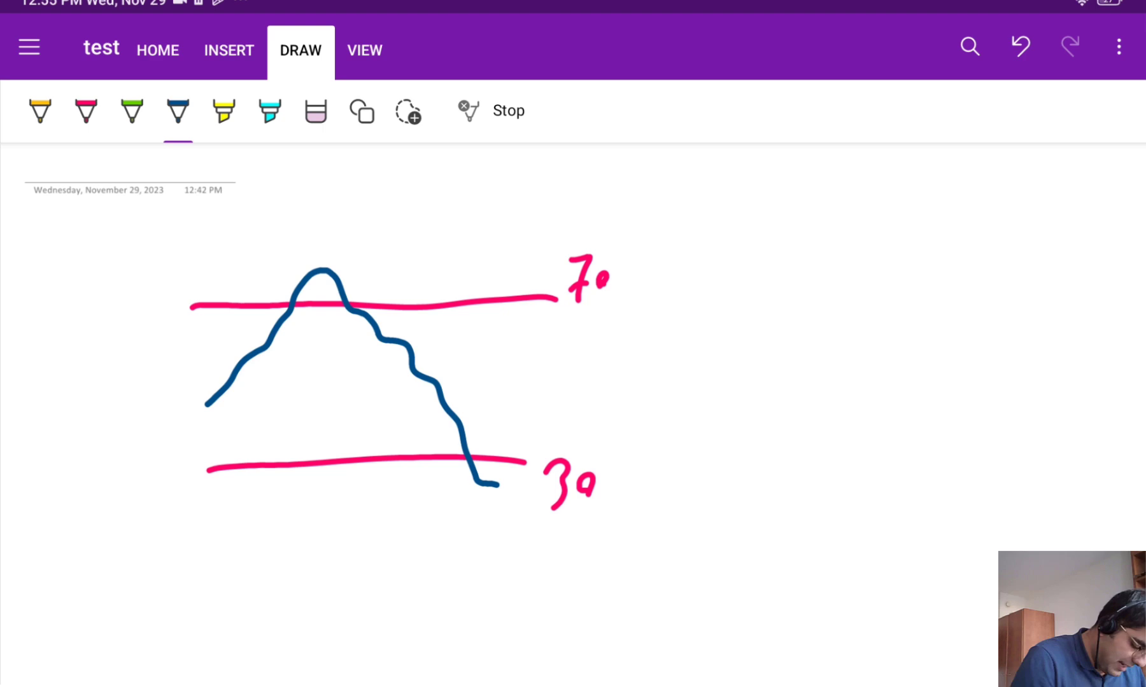
left_click(132, 112)
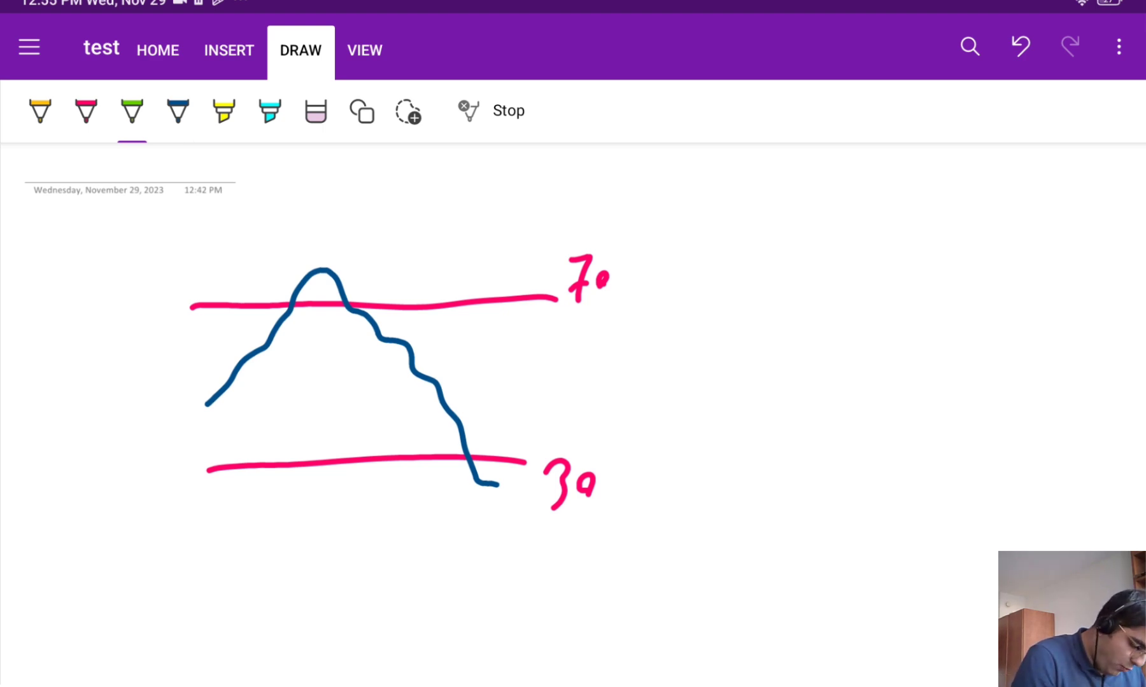
mouse_move(296, 298)
left_mouse_down()
mouse_move(241, 265)
mouse_move(254, 252)
mouse_move(263, 296)
left_mouse_up()
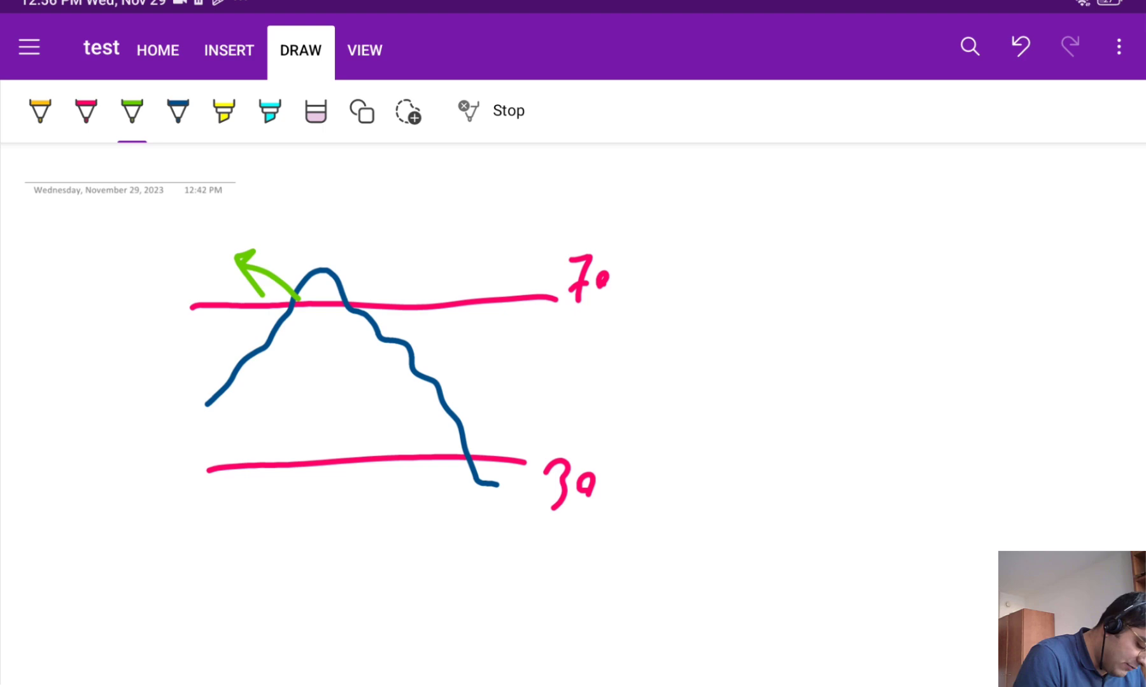
In green, circle the arrow, write Buy, and draw a sell arrow at the 30 line.
left_click(178, 112)
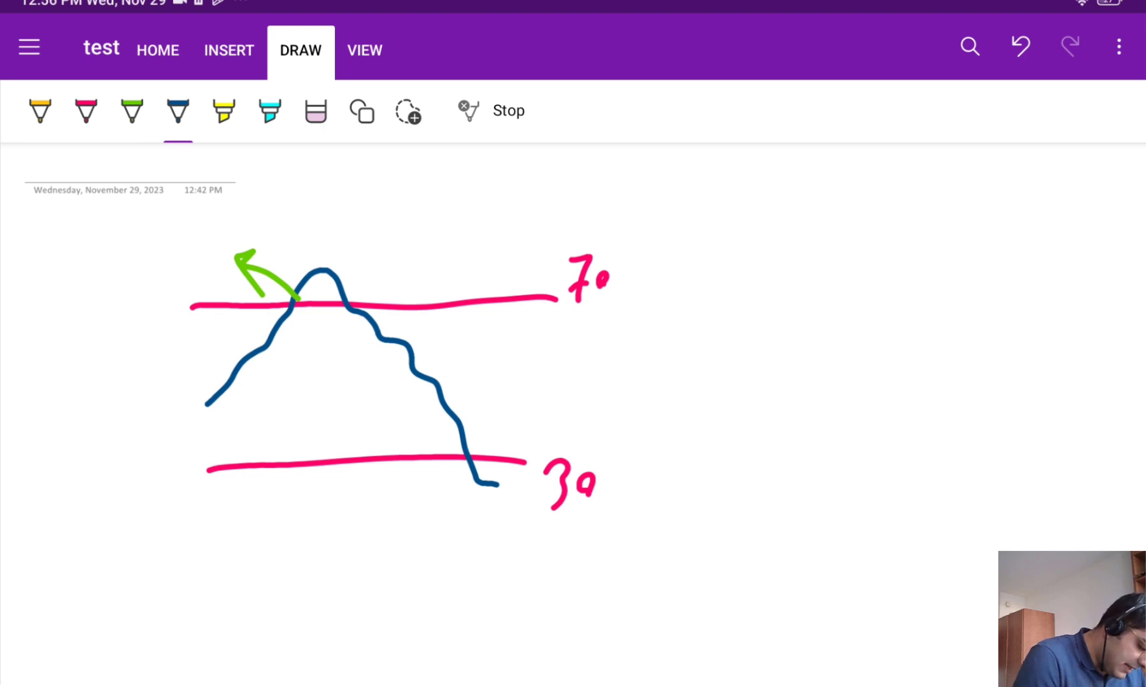
left_click(132, 111)
mouse_move(289, 241)
left_mouse_down()
mouse_move(222, 277)
mouse_move(277, 321)
mouse_move(298, 224)
left_mouse_up()
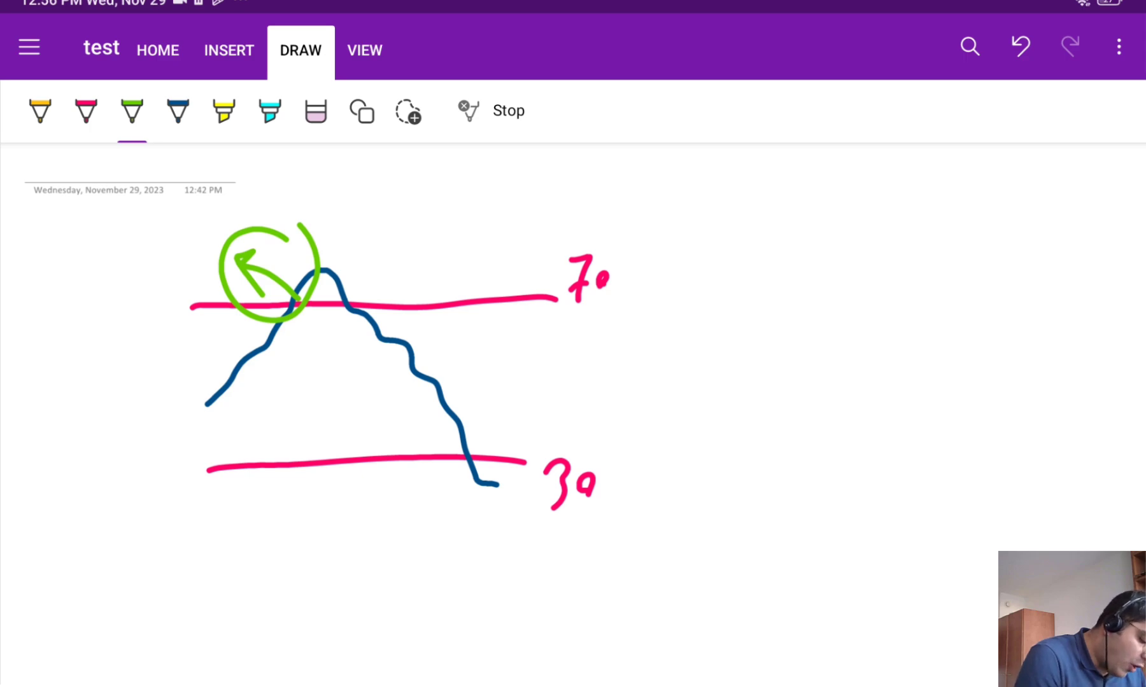
mouse_move(93, 247)
left_mouse_down()
mouse_move(103, 302)
mouse_move(113, 276)
mouse_move(119, 308)
mouse_move(177, 270)
mouse_move(186, 287)
mouse_move(154, 285)
left_mouse_up()
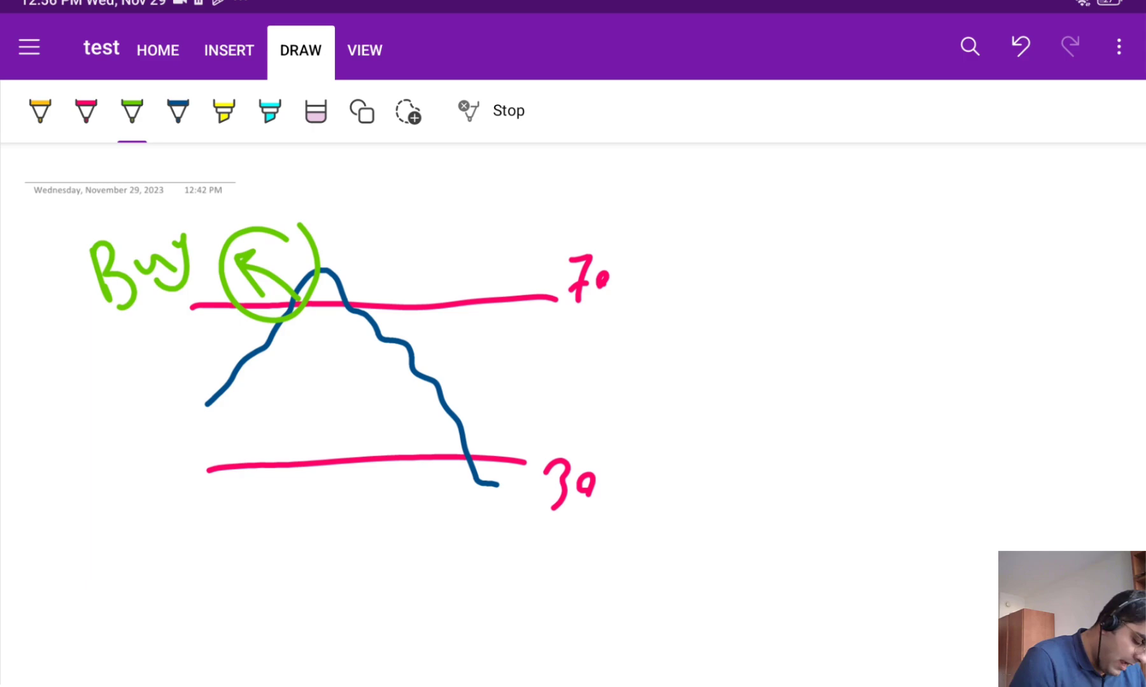
mouse_move(469, 458)
left_mouse_down()
mouse_move(412, 506)
mouse_move(406, 533)
mouse_move(441, 536)
mouse_move(441, 559)
mouse_move(417, 572)
left_mouse_up()
mouse_move(458, 551)
left_mouse_down()
mouse_move(473, 545)
mouse_move(476, 565)
left_mouse_up()
left_click_drag(489, 525, 489, 560)
mouse_move(508, 517)
left_mouse_down()
mouse_move(489, 565)
mouse_move(508, 581)
left_mouse_up()
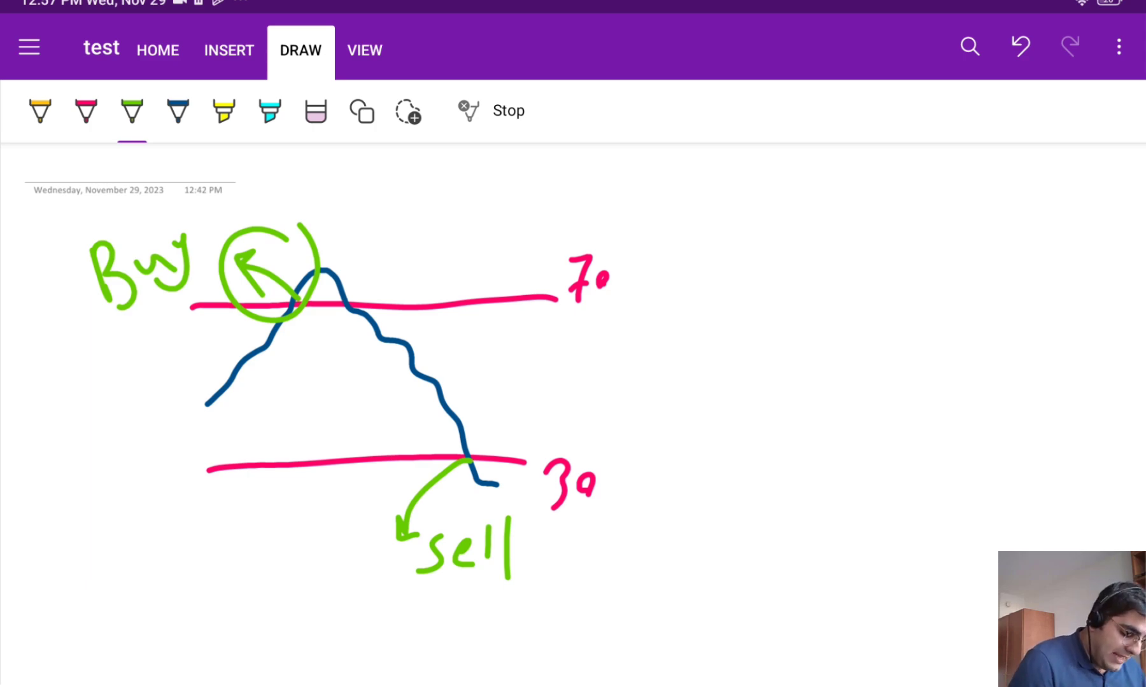
Draw a blue arrow down from the curve labelled 14.
left_click(178, 112)
mouse_move(227, 387)
left_mouse_down()
mouse_move(199, 470)
mouse_move(155, 495)
mouse_move(178, 519)
left_mouse_up()
left_click_drag(82, 552, 86, 589)
mouse_move(98, 552)
left_mouse_down()
mouse_move(101, 575)
mouse_move(133, 562)
left_mouse_up()
left_click_drag(118, 558, 150, 624)
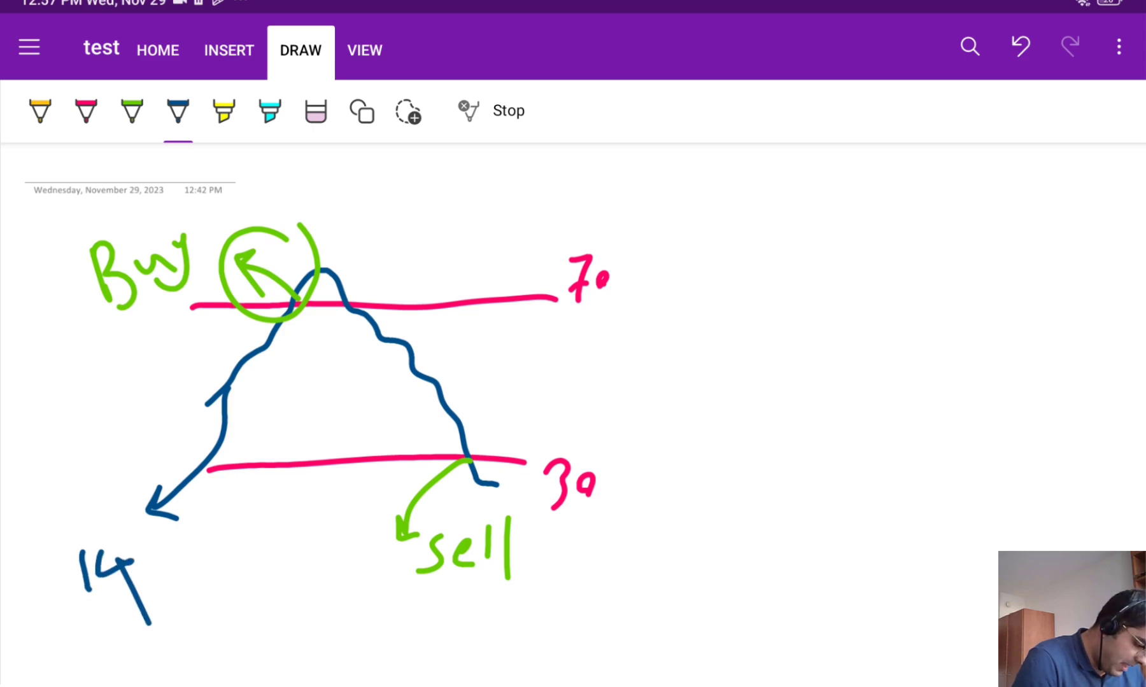
Handwrite the per-order note in green to the right of the sketch.
left_click(224, 112)
left_click(132, 111)
left_click_drag(723, 234, 749, 235)
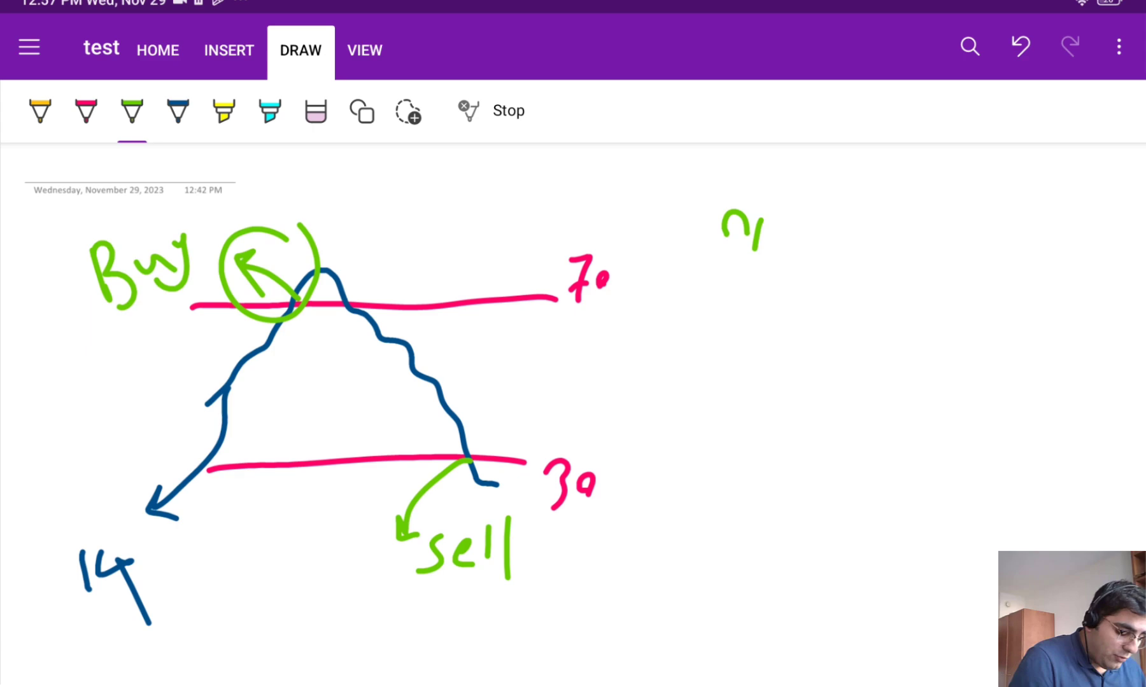
mouse_move(772, 200)
left_mouse_down()
mouse_move(755, 255)
mouse_move(896, 205)
mouse_move(899, 222)
left_mouse_up()
left_click(864, 209)
mouse_move(916, 176)
left_mouse_down()
mouse_move(923, 214)
mouse_move(936, 202)
mouse_move(940, 225)
mouse_move(975, 194)
left_mouse_up()
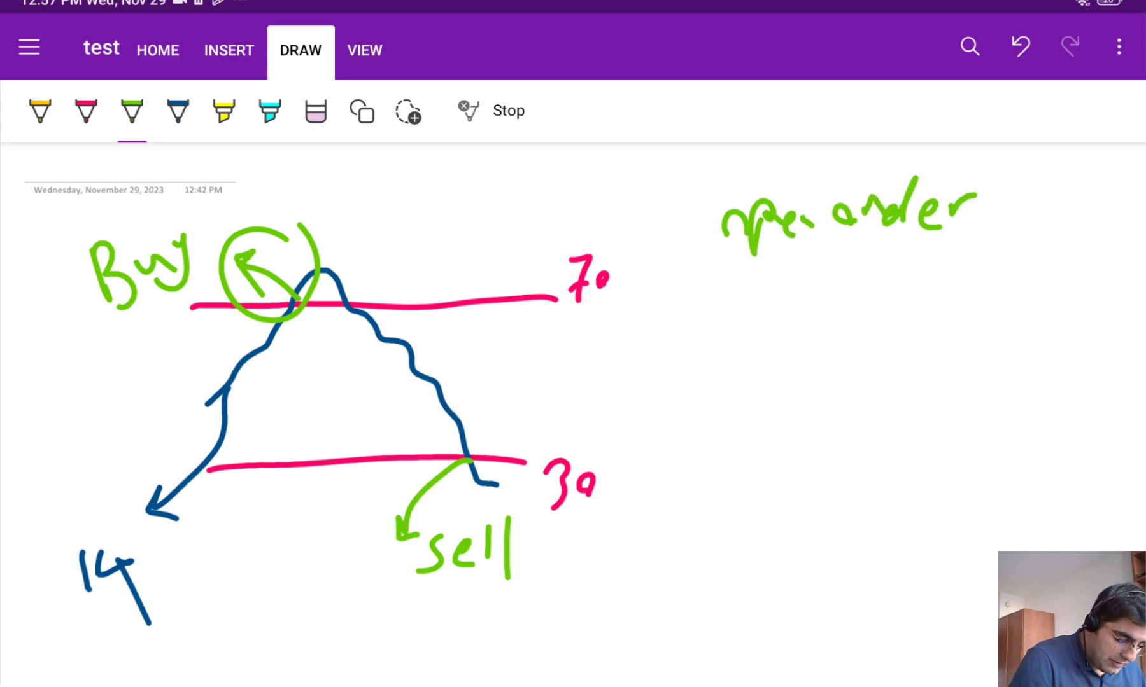
Write '1% → Balance' on the next line.
left_click_drag(757, 286, 752, 323)
left_click(817, 274)
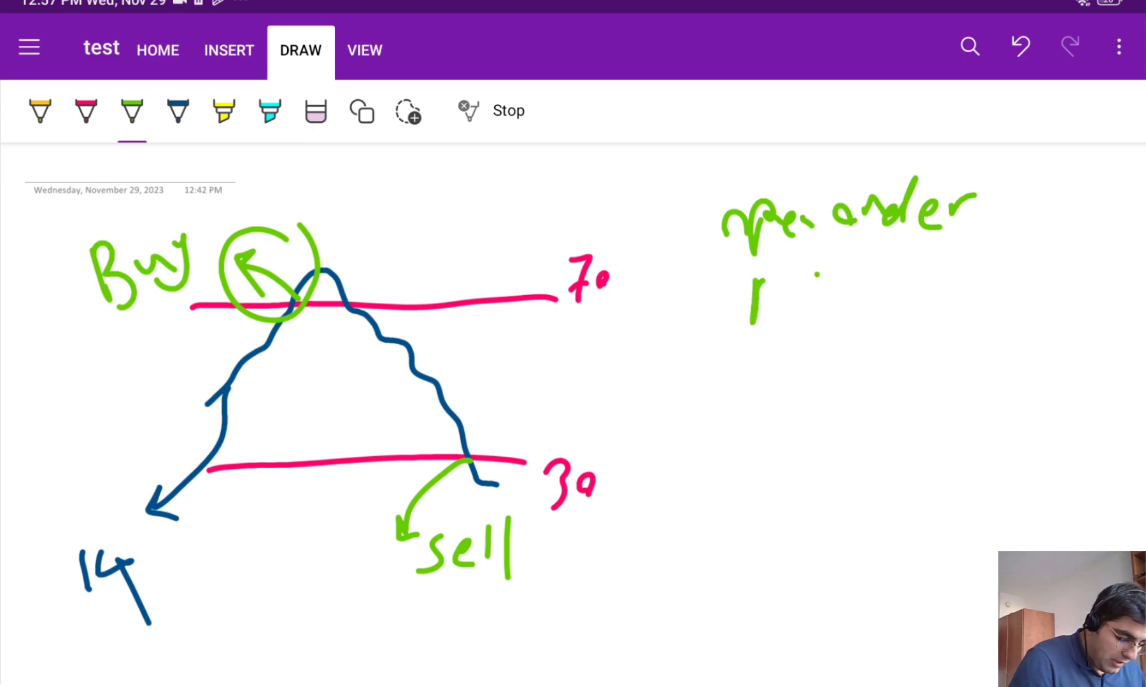
left_click_drag(818, 274, 796, 324)
mouse_move(803, 273)
left_mouse_down()
mouse_move(796, 322)
mouse_move(805, 297)
mouse_move(820, 321)
mouse_move(864, 295)
mouse_move(897, 292)
left_mouse_up()
left_click(820, 321)
mouse_move(878, 281)
left_mouse_down()
mouse_move(898, 291)
mouse_move(893, 307)
left_mouse_up()
mouse_move(926, 274)
left_mouse_down()
mouse_move(922, 313)
mouse_move(945, 265)
mouse_move(947, 303)
mouse_move(980, 311)
left_mouse_up()
left_click(995, 265)
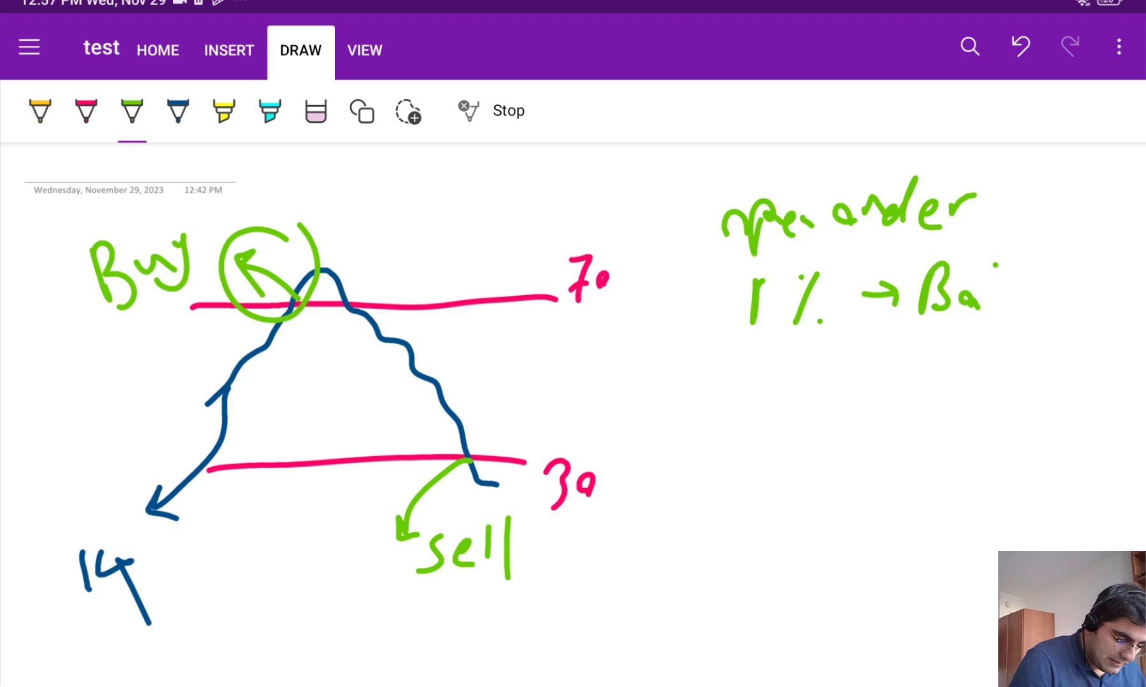
left_click_drag(994, 266, 996, 308)
mouse_move(1019, 287)
left_mouse_down()
mouse_move(1012, 306)
mouse_move(1050, 303)
left_mouse_up()
mouse_move(1072, 285)
left_mouse_down()
mouse_move(1058, 305)
mouse_move(1078, 300)
left_mouse_up()
mouse_move(1076, 299)
left_mouse_down()
mouse_move(1095, 289)
mouse_move(1094, 307)
left_mouse_up()
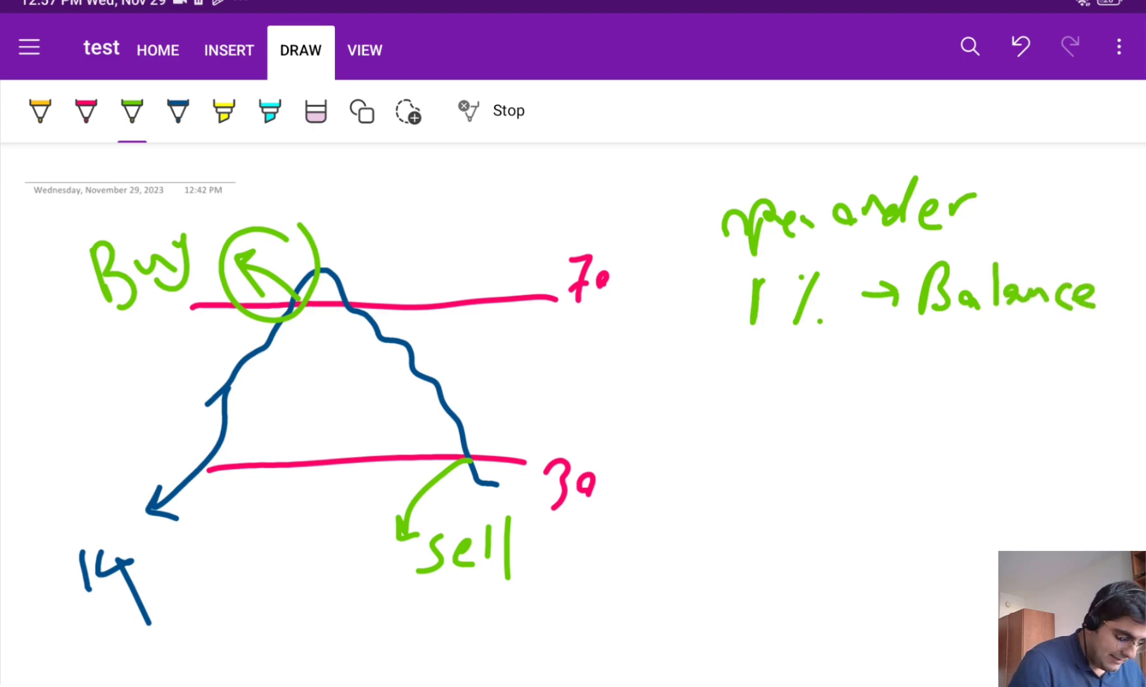
Write 'R2R = 2' and 'SL = 100 point', undoing a stray stroke.
mouse_move(740, 377)
left_mouse_down()
mouse_move(728, 416)
mouse_move(742, 399)
mouse_move(766, 409)
mouse_move(776, 385)
mouse_move(797, 408)
mouse_move(809, 386)
mouse_move(814, 410)
mouse_move(818, 393)
mouse_move(837, 408)
mouse_move(885, 402)
mouse_move(850, 392)
mouse_move(939, 367)
mouse_move(922, 395)
mouse_move(956, 394)
left_mouse_up()
left_click(775, 385)
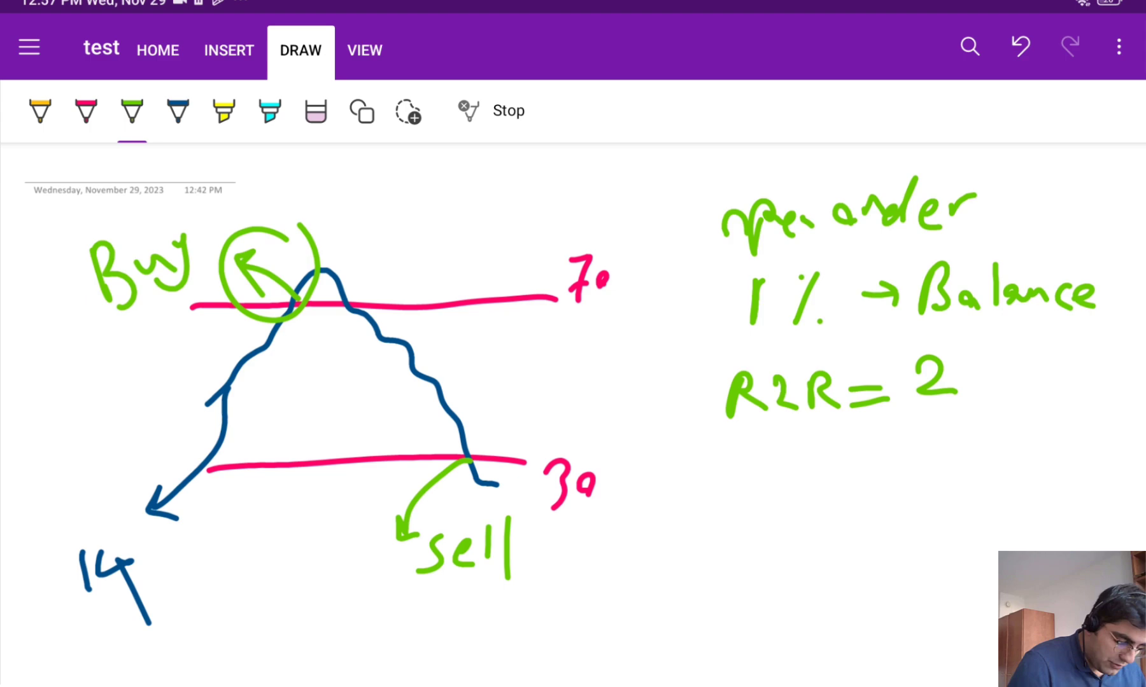
left_click_drag(740, 467, 712, 508)
mouse_move(774, 465)
left_mouse_down()
mouse_move(753, 502)
mouse_move(779, 507)
left_mouse_up()
left_click_drag(791, 491, 816, 487)
mouse_move(792, 481)
left_mouse_down()
mouse_move(854, 488)
mouse_move(849, 448)
mouse_move(845, 487)
mouse_move(889, 462)
mouse_move(918, 491)
mouse_move(948, 462)
mouse_move(979, 453)
mouse_move(980, 466)
mouse_move(1013, 441)
left_mouse_up()
key("ctrl+z")
left_click(978, 454)
left_click(979, 436)
mouse_move(1023, 427)
left_mouse_down()
mouse_move(1029, 460)
mouse_move(1035, 438)
left_mouse_up()
Write 'TP = 2' below the SL line.
left_click_drag(702, 555, 743, 543)
left_click_drag(714, 551, 710, 598)
mouse_move(753, 561)
left_mouse_down()
mouse_move(746, 592)
mouse_move(748, 574)
left_mouse_up()
left_click_drag(781, 583, 804, 579)
mouse_move(779, 566)
left_mouse_down()
mouse_move(849, 549)
mouse_move(844, 583)
mouse_move(924, 561)
left_mouse_up()
left_click(895, 572)
left_click(224, 111)
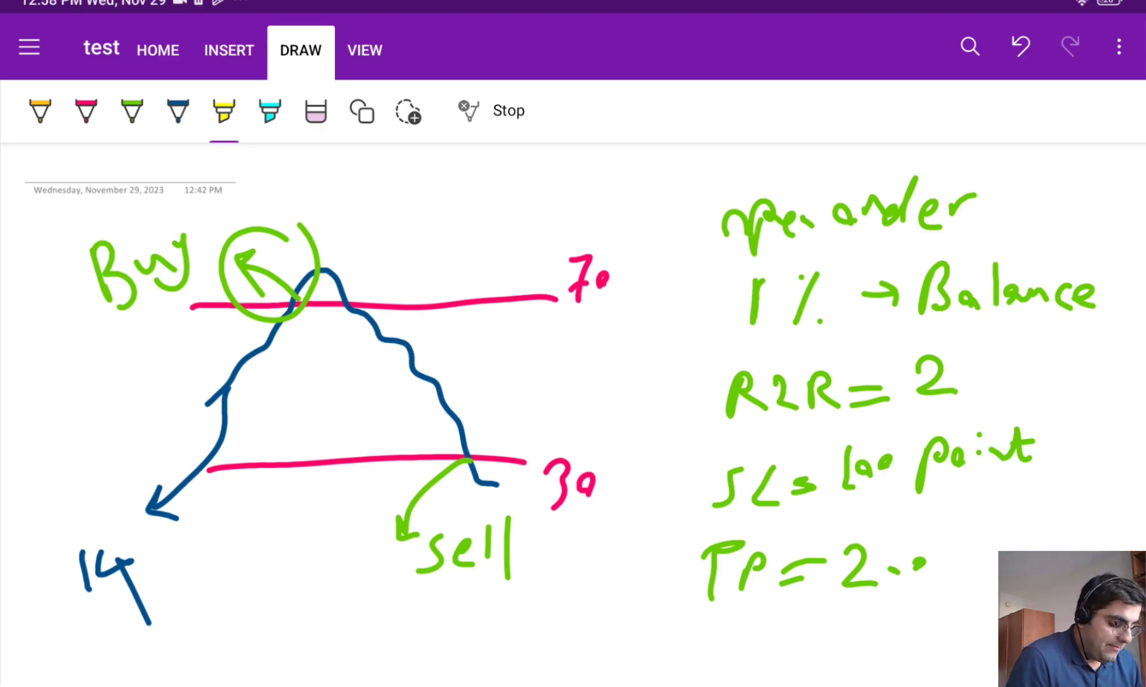
Circle 70, 30, R2R = 2 and the 14 label in yellow.
mouse_move(609, 216)
left_mouse_down()
mouse_move(598, 217)
mouse_move(581, 334)
mouse_move(593, 220)
left_mouse_up()
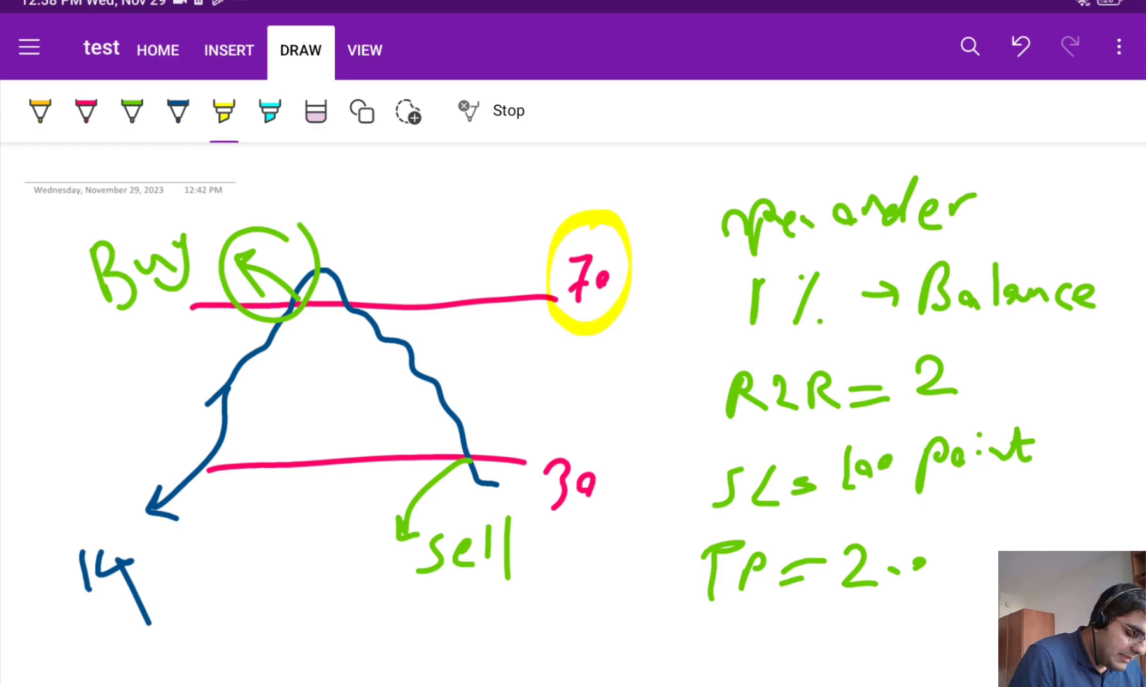
mouse_move(600, 421)
left_mouse_down()
mouse_move(537, 547)
mouse_move(597, 436)
left_mouse_up()
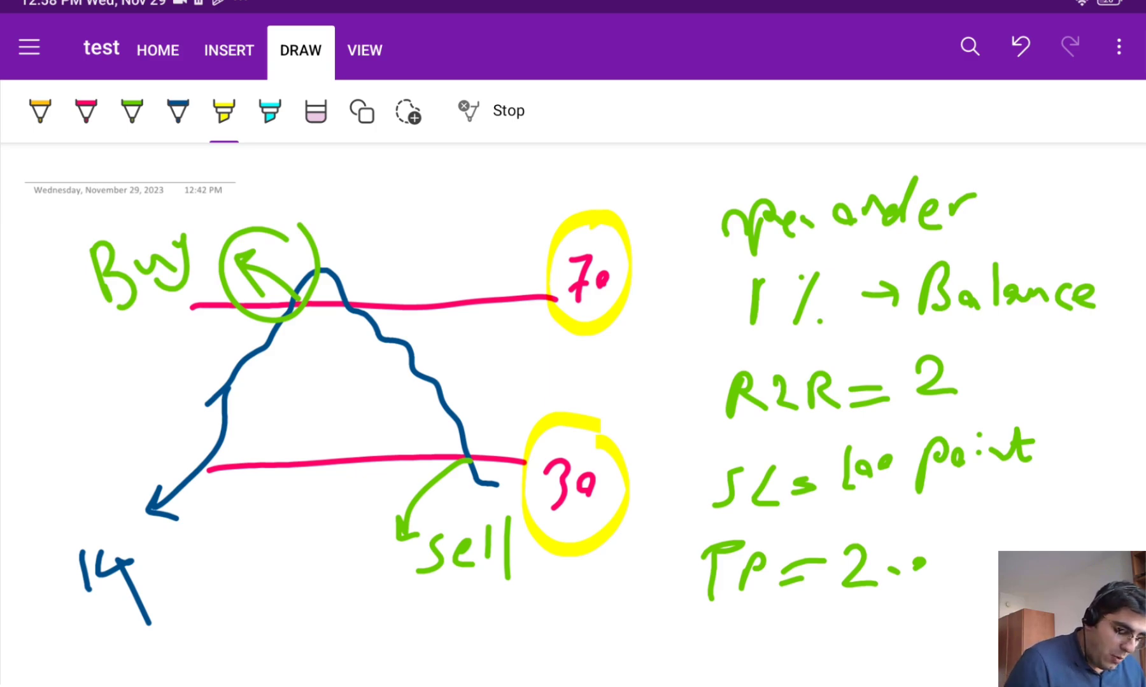
mouse_move(710, 369)
left_mouse_down()
mouse_move(685, 370)
mouse_move(721, 348)
mouse_move(839, 325)
mouse_move(970, 323)
mouse_move(998, 390)
mouse_move(882, 433)
mouse_move(749, 442)
mouse_move(682, 372)
left_mouse_up()
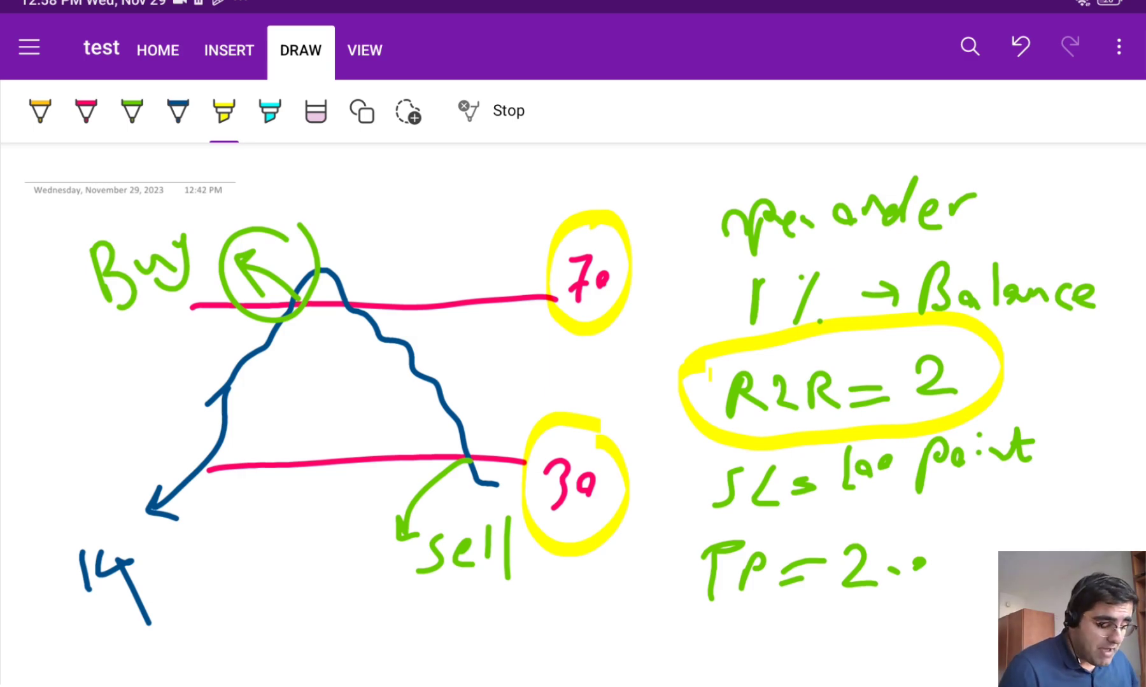
mouse_move(115, 506)
left_mouse_down()
mouse_move(89, 515)
mouse_move(123, 649)
mouse_move(137, 512)
mouse_move(115, 505)
left_mouse_up()
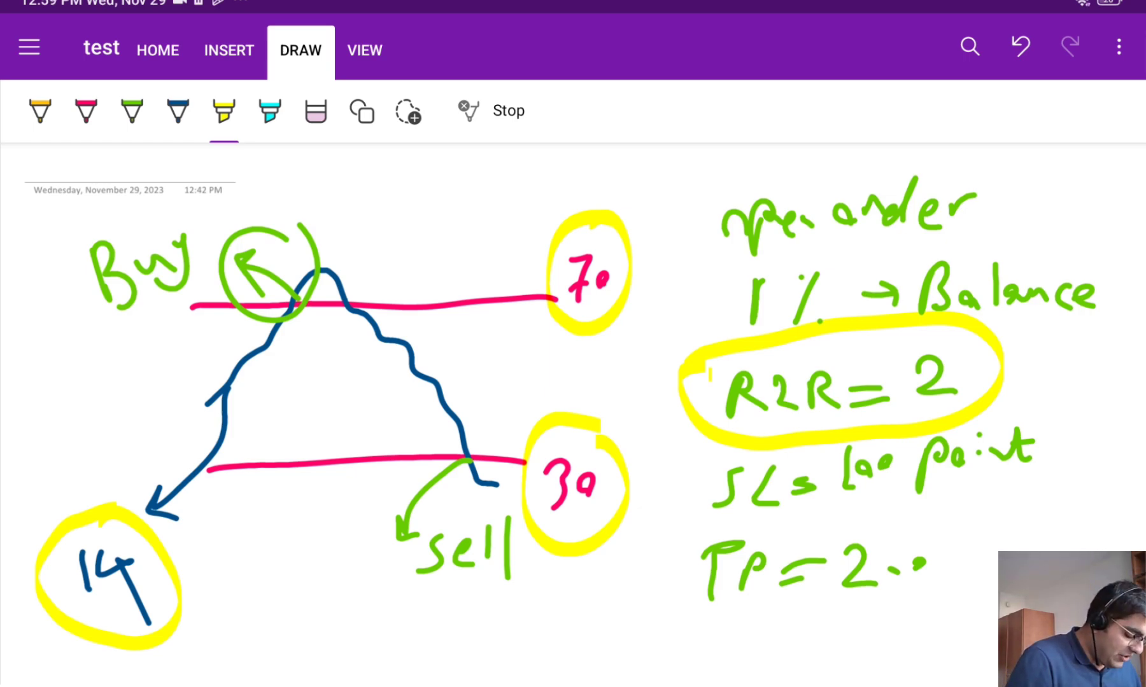
Fill in yellow highlights over 14, 30, 70 and R2R=.
left_click_drag(156, 562, 120, 628)
left_click_drag(121, 538, 89, 596)
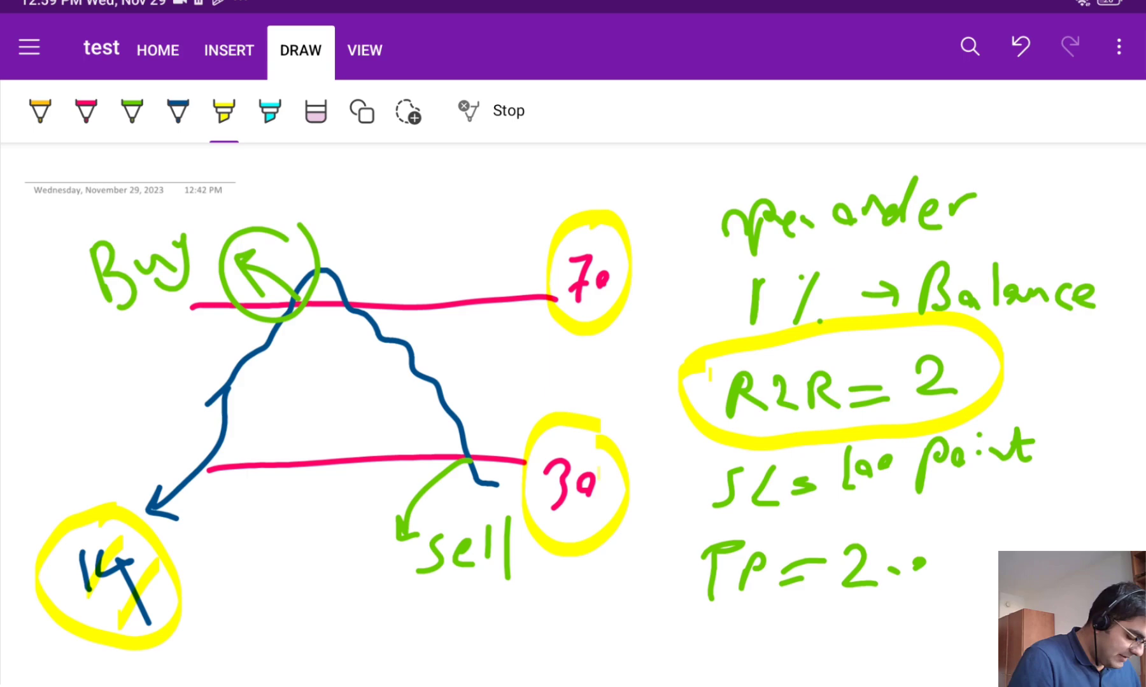
left_click_drag(598, 467, 550, 518)
left_click_drag(567, 456, 533, 507)
left_click_drag(602, 263, 574, 319)
left_click_drag(592, 244, 552, 335)
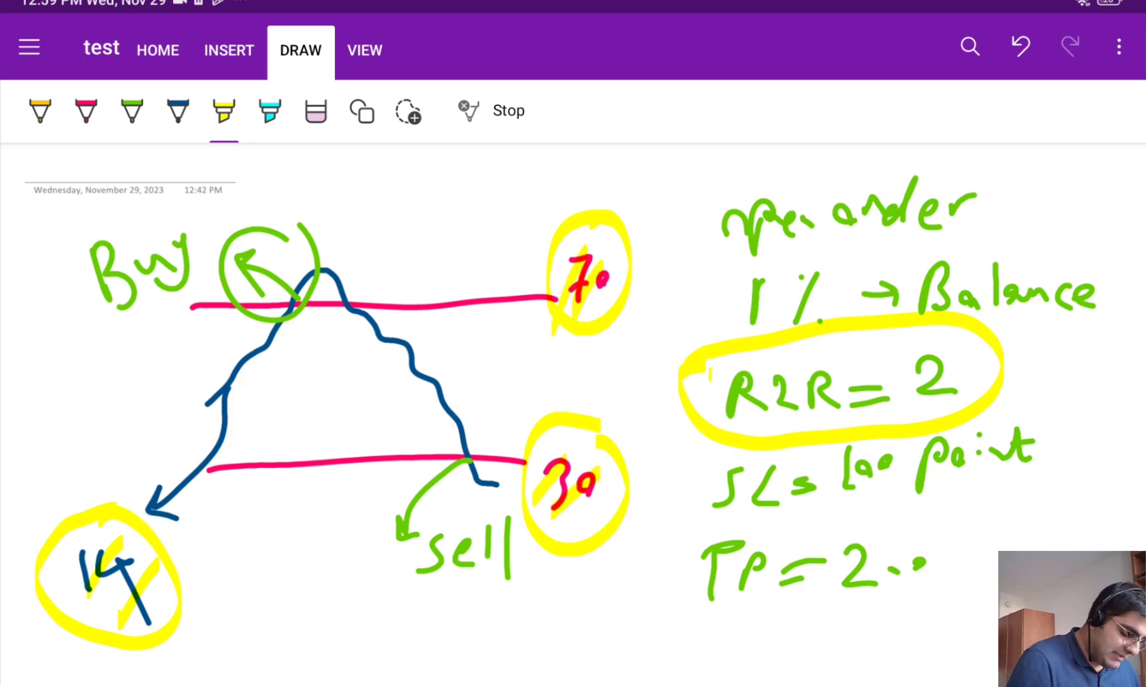
left_click_drag(741, 410, 917, 379)
left_click_drag(760, 391, 907, 369)
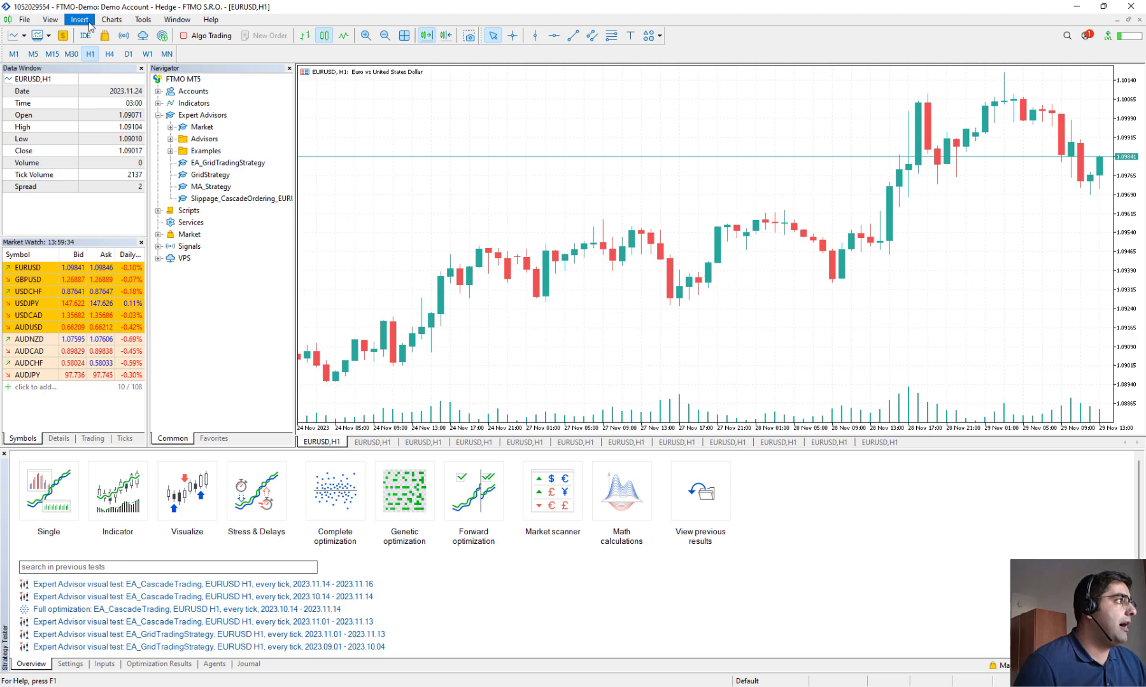
Launch the MetaQuotes Language Editor from the Tools menu.
left_click(80, 20)
left_click(80, 20)
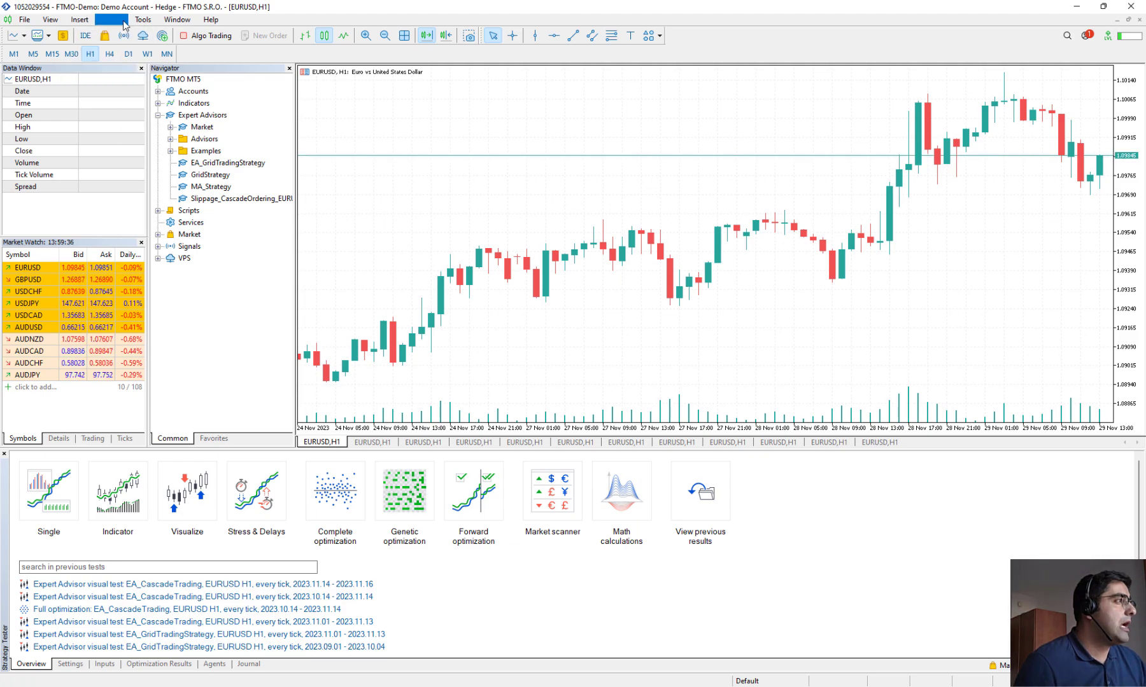
left_click(143, 20)
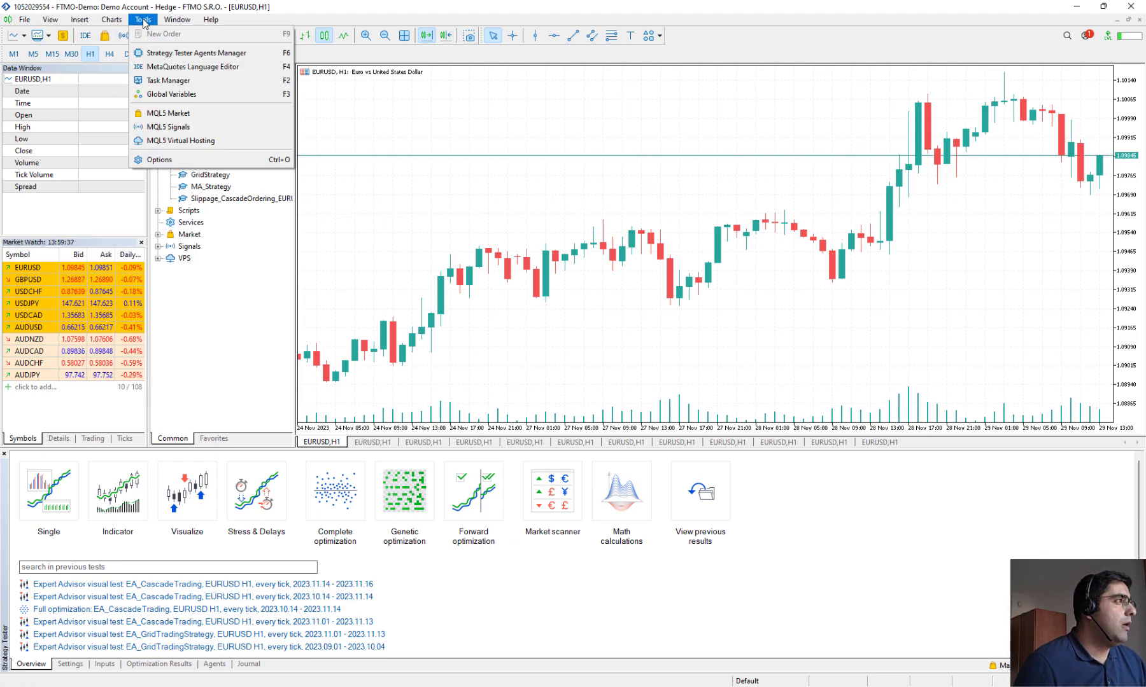
left_click(170, 69)
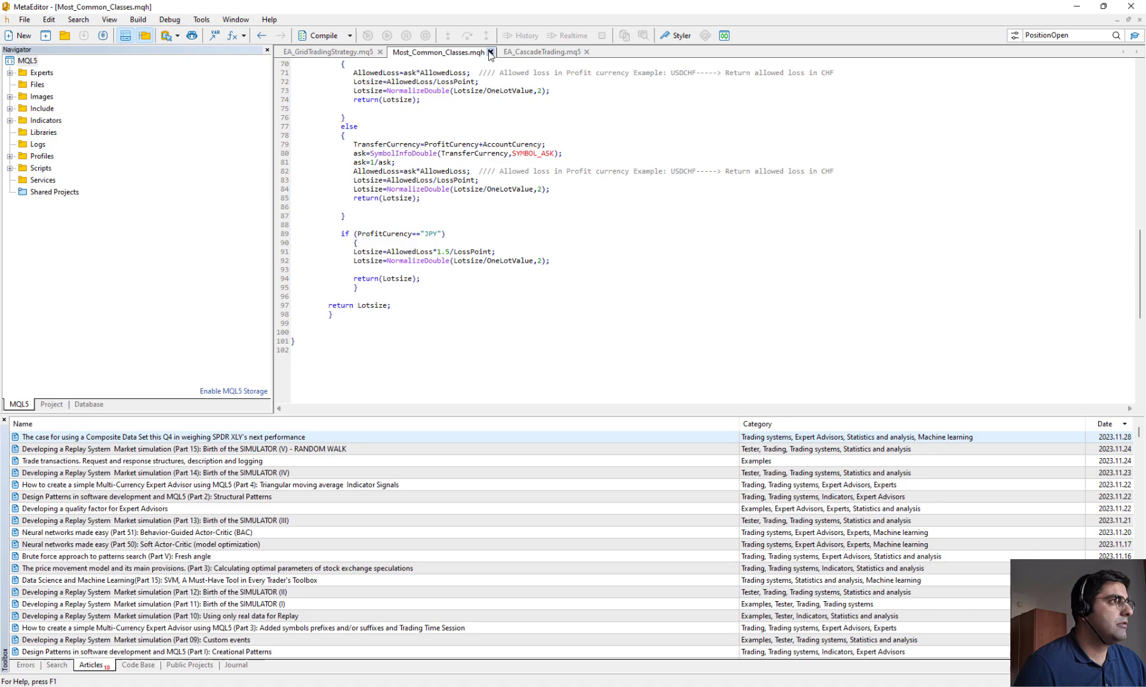
Close Most_Common_Classes.mqh, EA_CascadeTrading.mq5 and EA_GridTradingStrategy.mq5.
left_click(490, 52)
left_click(476, 52)
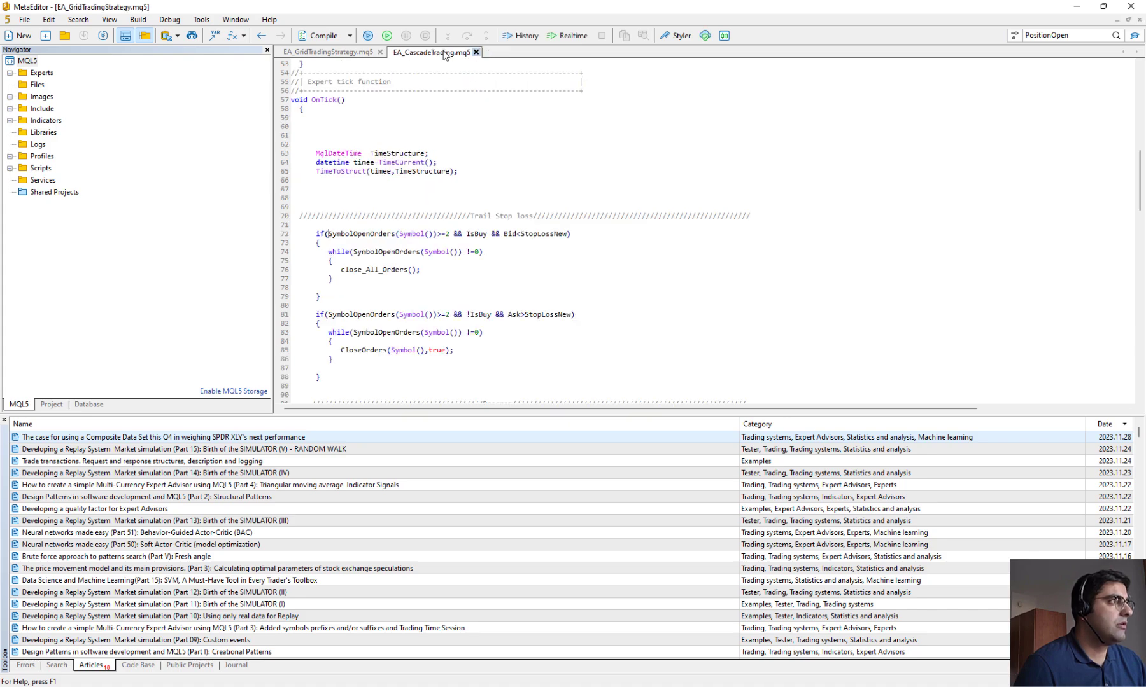
left_click(380, 54)
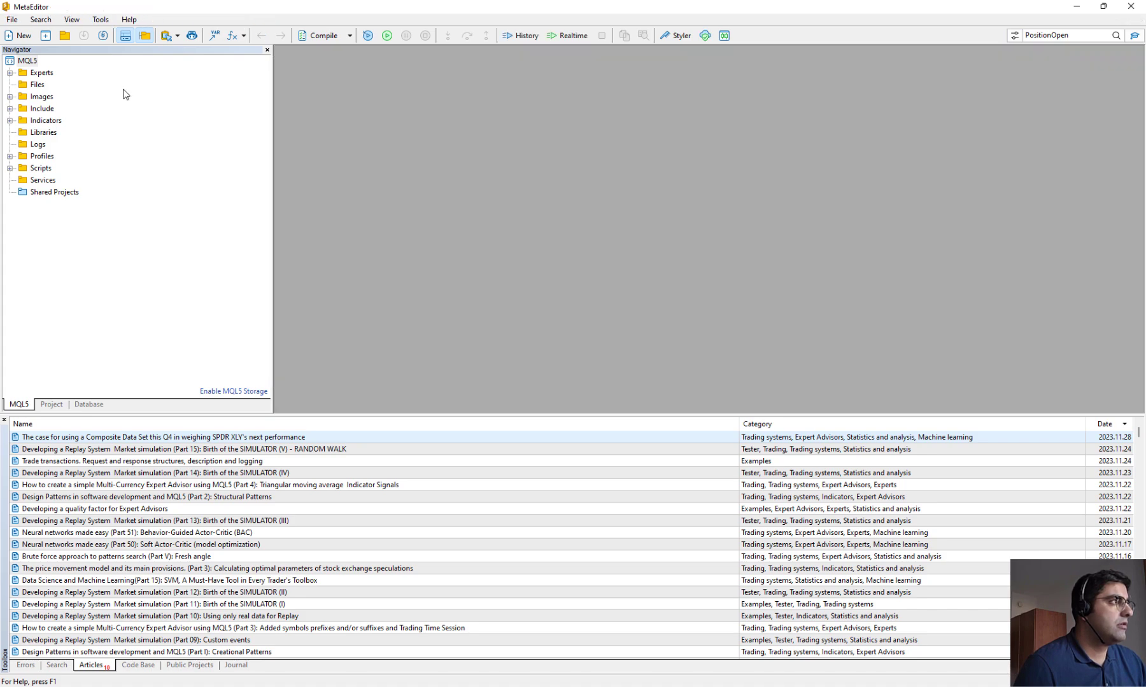
left_click(9, 73)
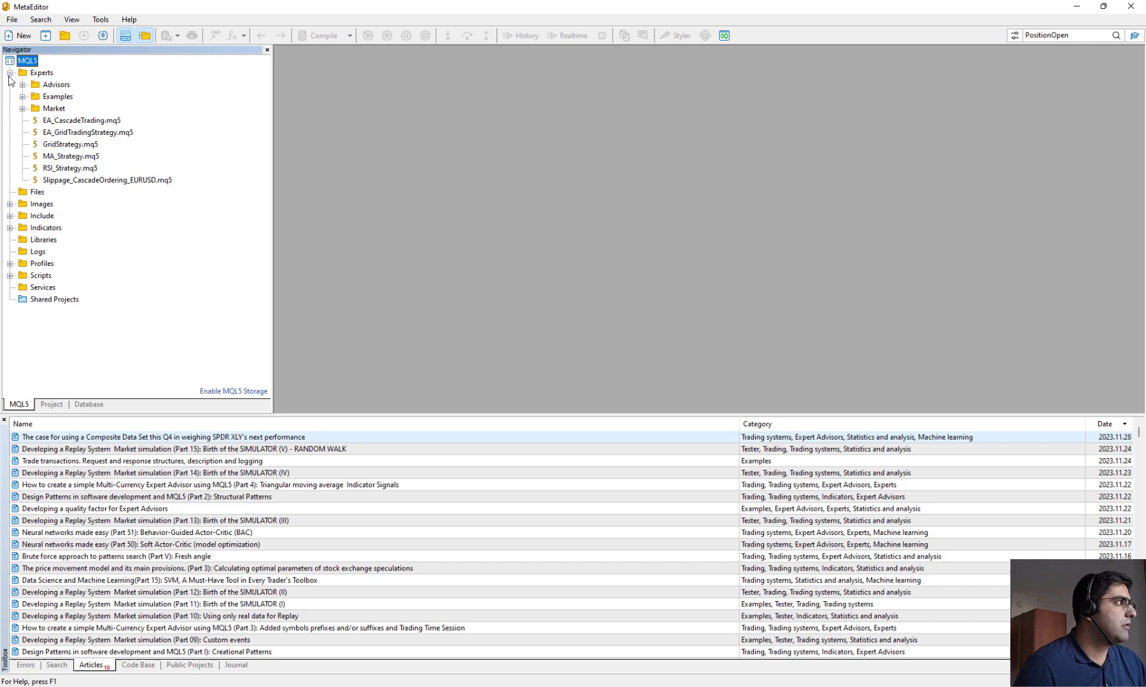
Open RSI_Strategy.mq5, compile it, and minimize MetaEditor.
left_click(60, 170)
double_click(60, 170)
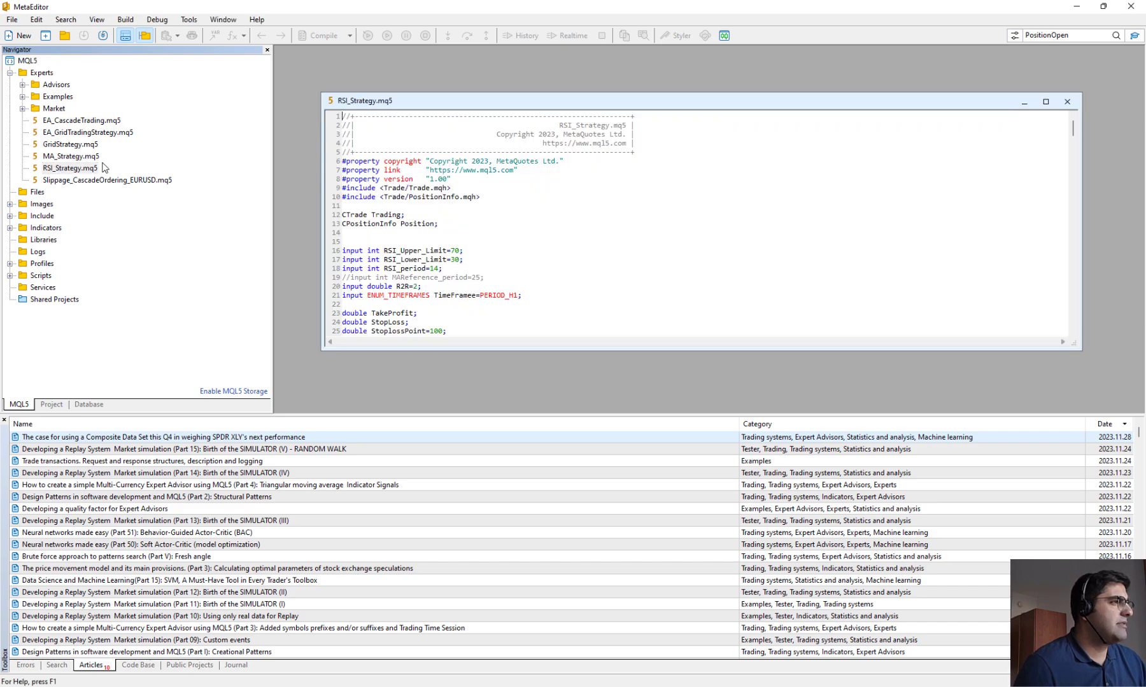
left_click(1047, 96)
scroll(359, 187, "down", 4)
scroll(359, 186, "down", 20)
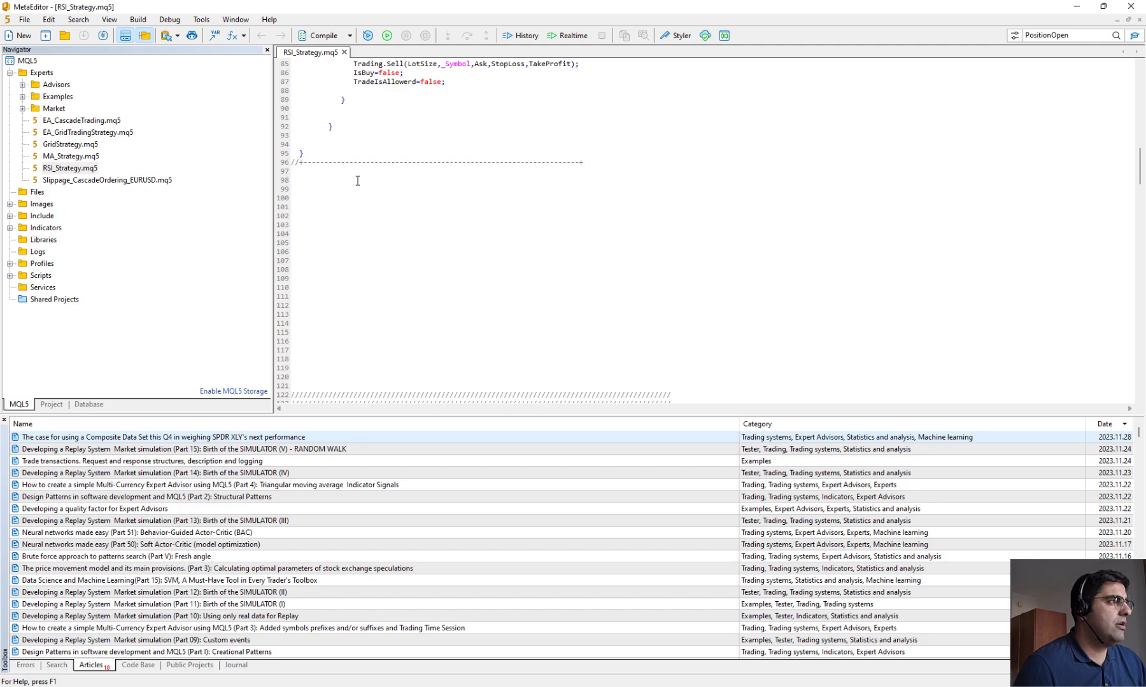
left_click(318, 35)
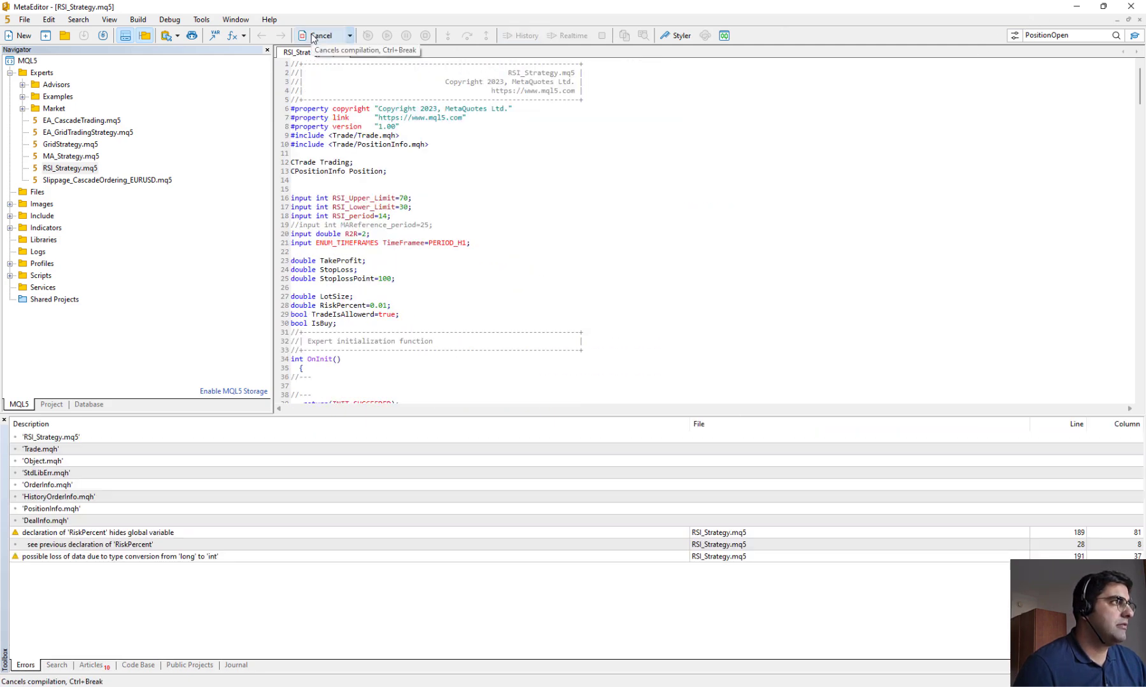
left_click(1074, 9)
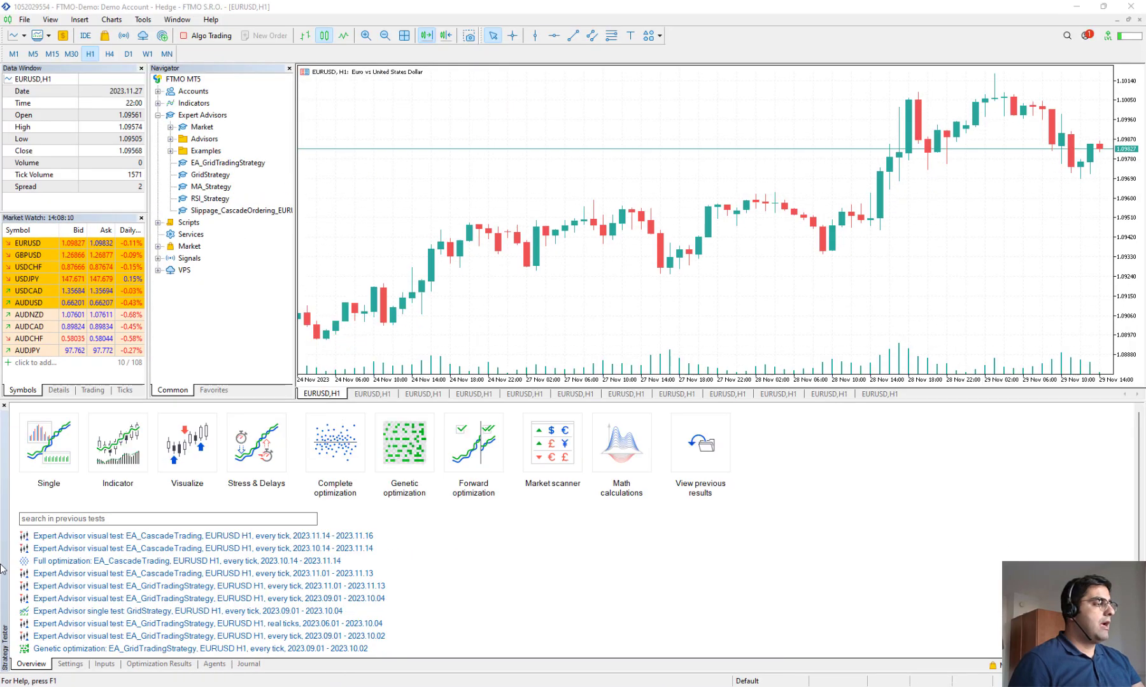
Show the Strategy Tester panel and choose Complete optimization.
left_click(23, 21)
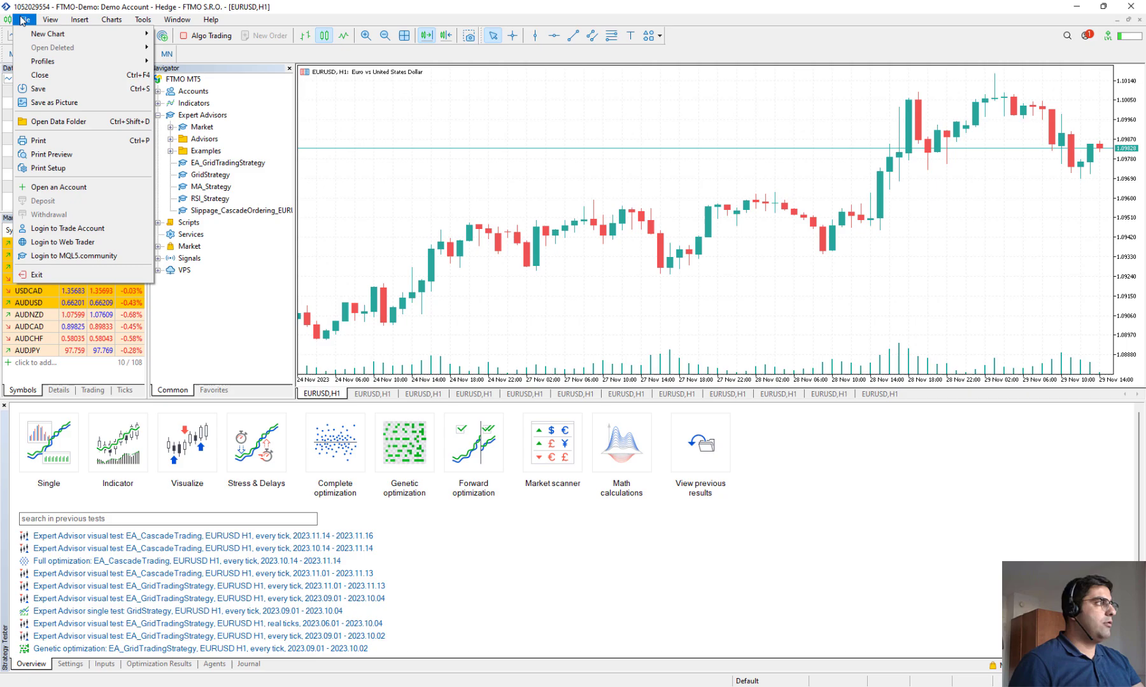
mouse_move(43, 21)
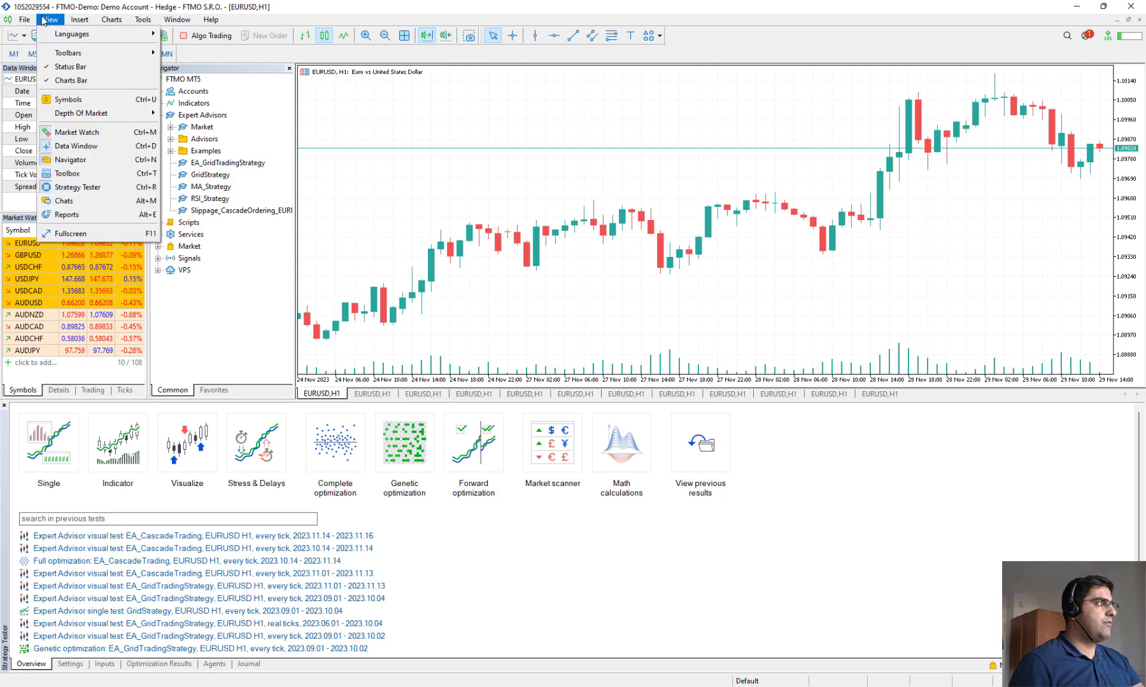
left_click(77, 187)
left_click(43, 20)
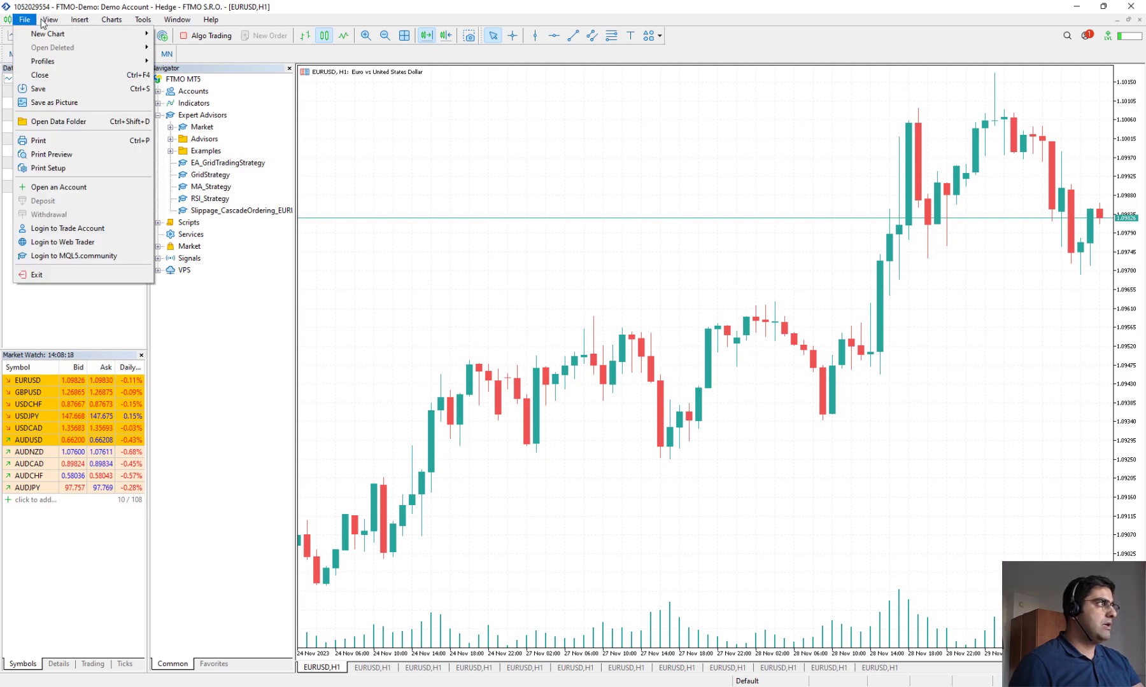
left_click(64, 188)
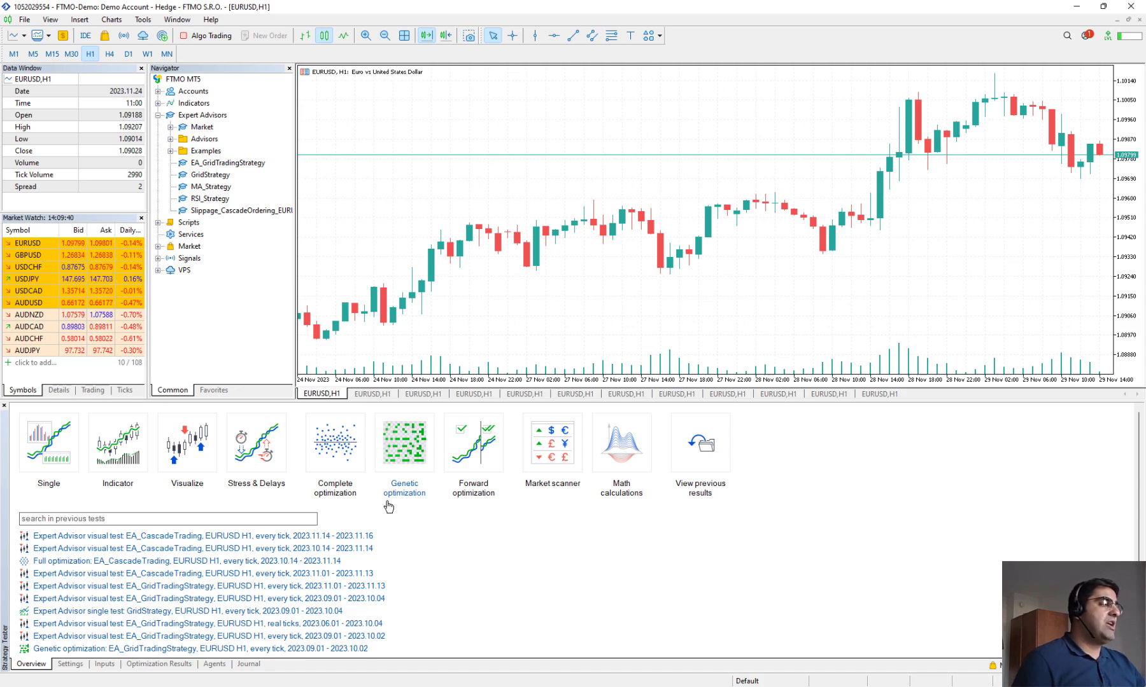
left_click(326, 449)
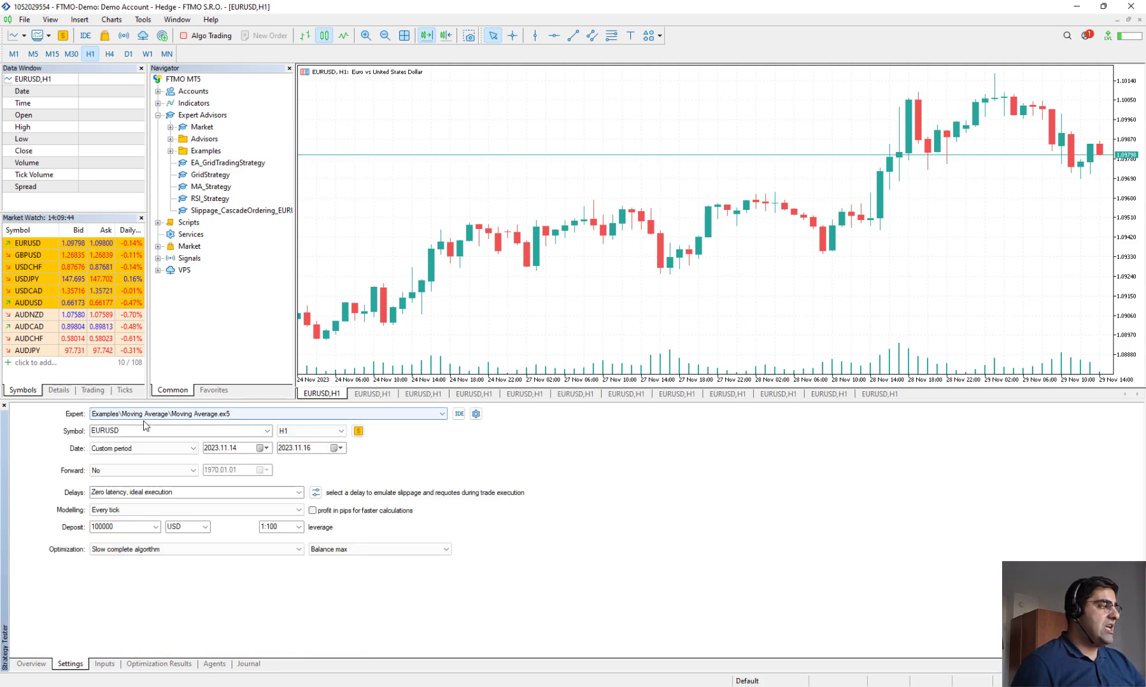
left_click(441, 413)
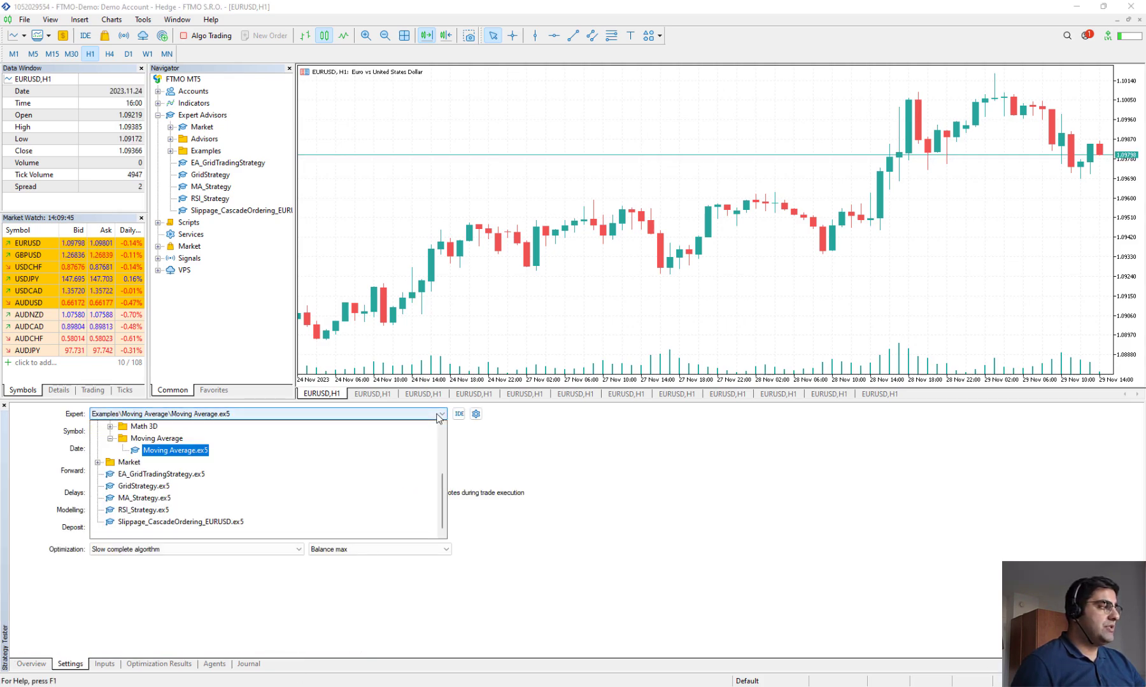
Select RSI_Strategy.ex5 as the expert, keeping EURUSD as the symbol.
left_click(147, 510)
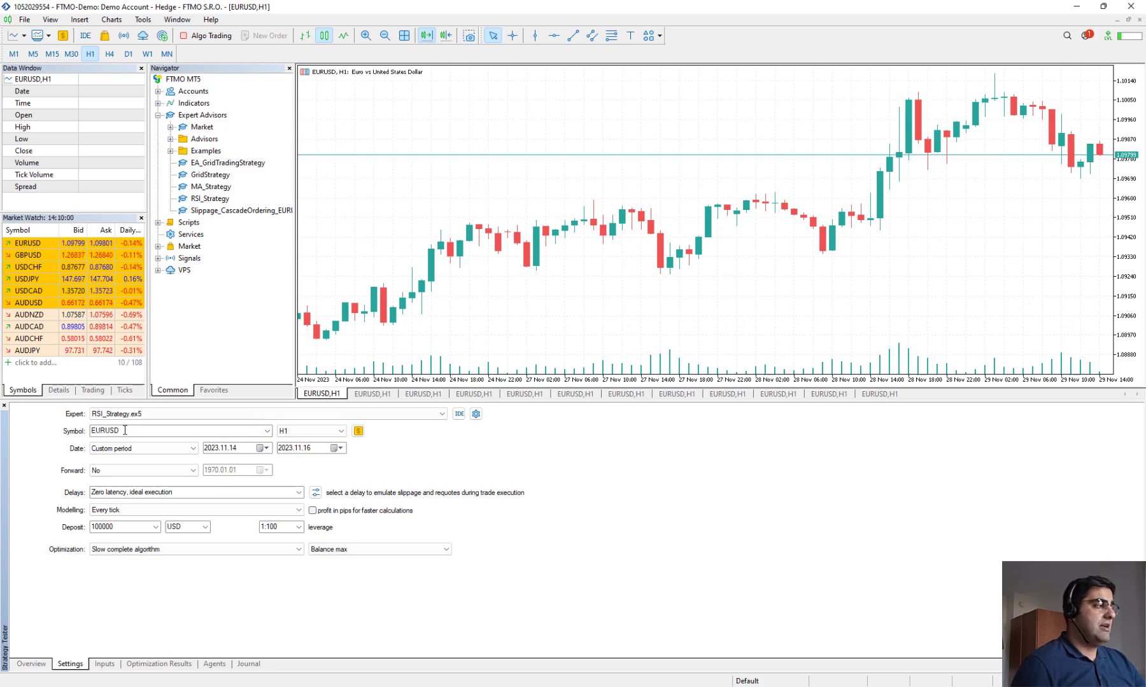
left_click(266, 431)
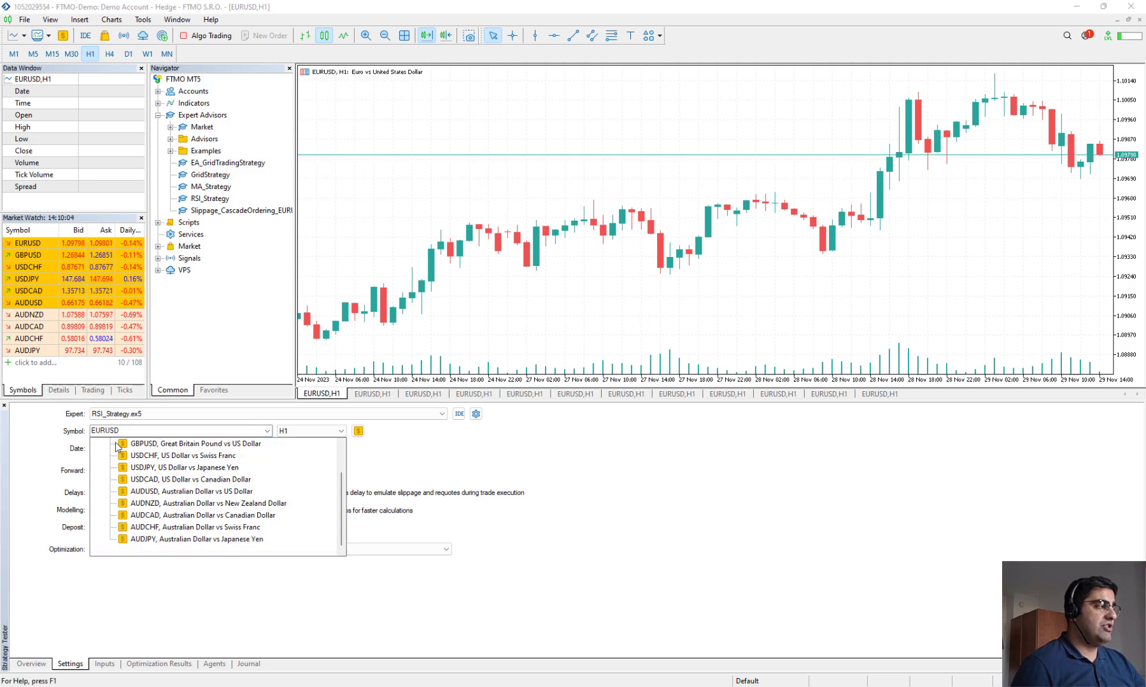
left_click(79, 449)
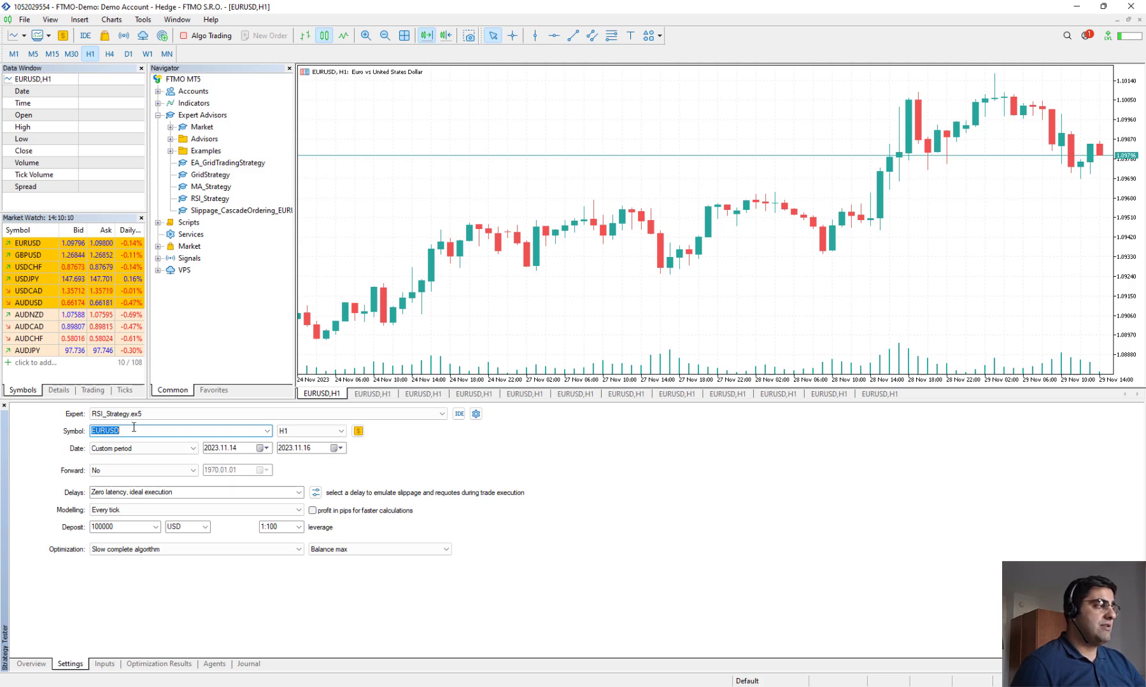
Set the test period 2023.08.01 to 2023.11.29 and keep Balance max as criterion.
left_click(336, 448)
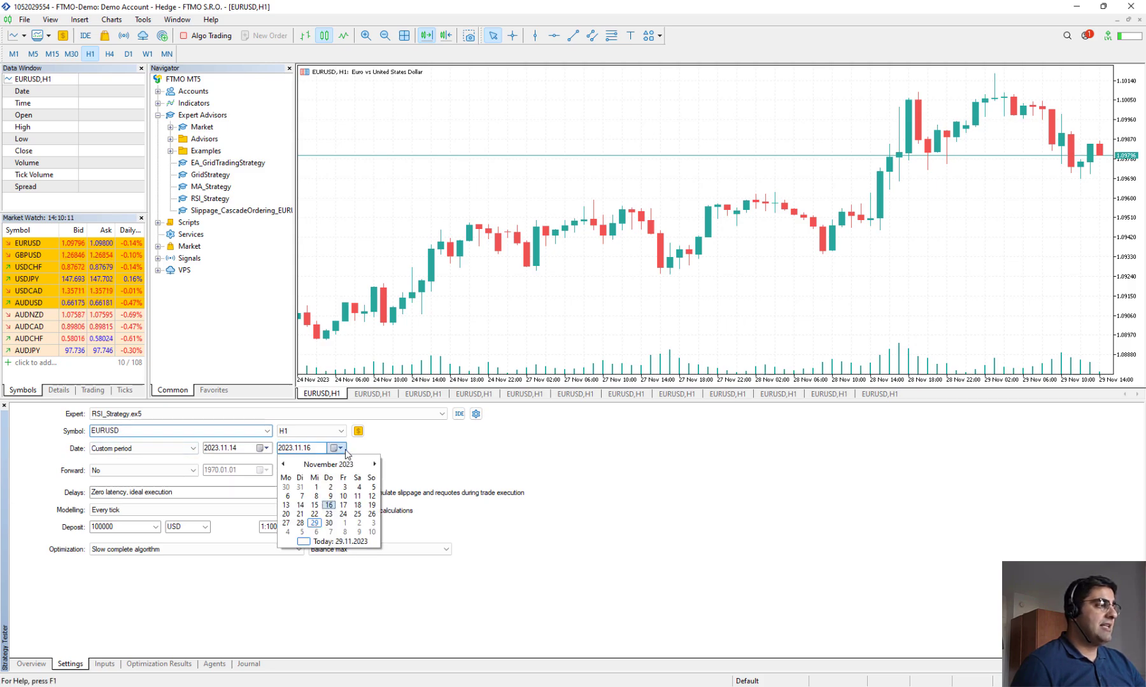
left_click(339, 542)
left_click(265, 448)
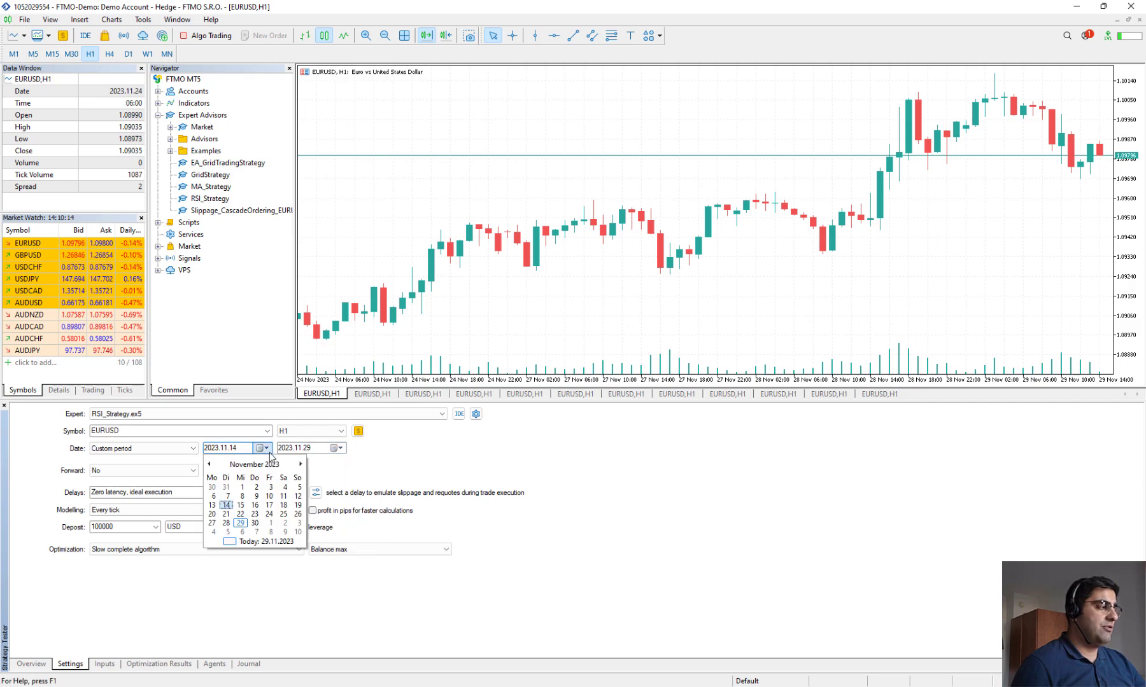
left_click(266, 542)
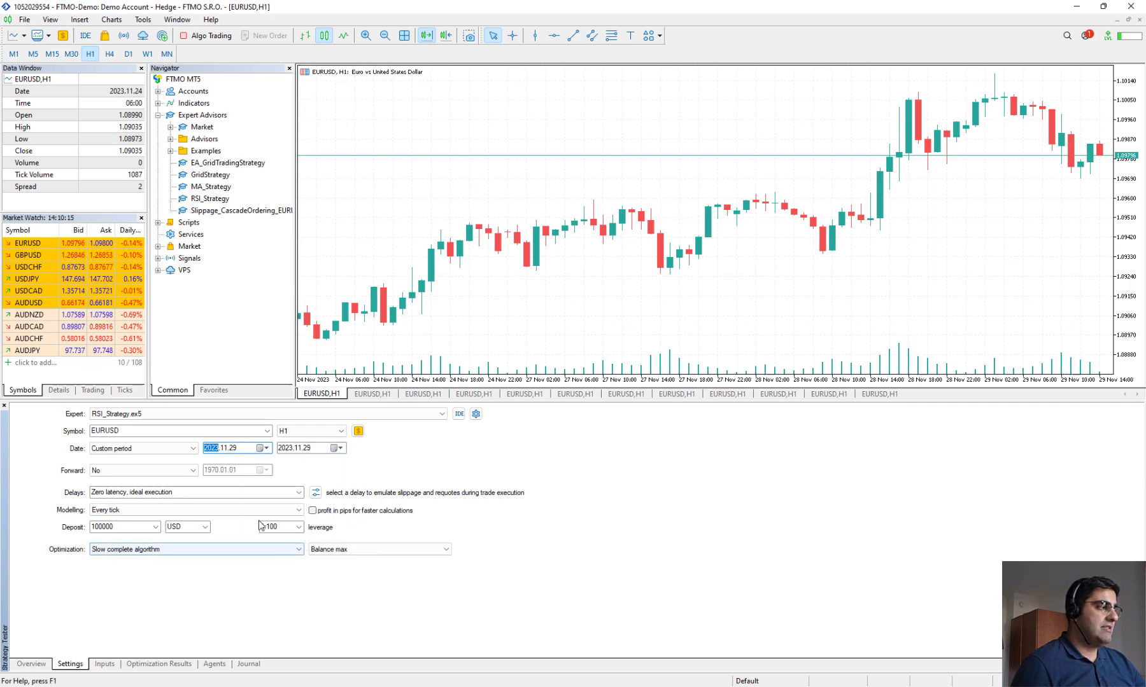
left_click(265, 448)
left_click(208, 464)
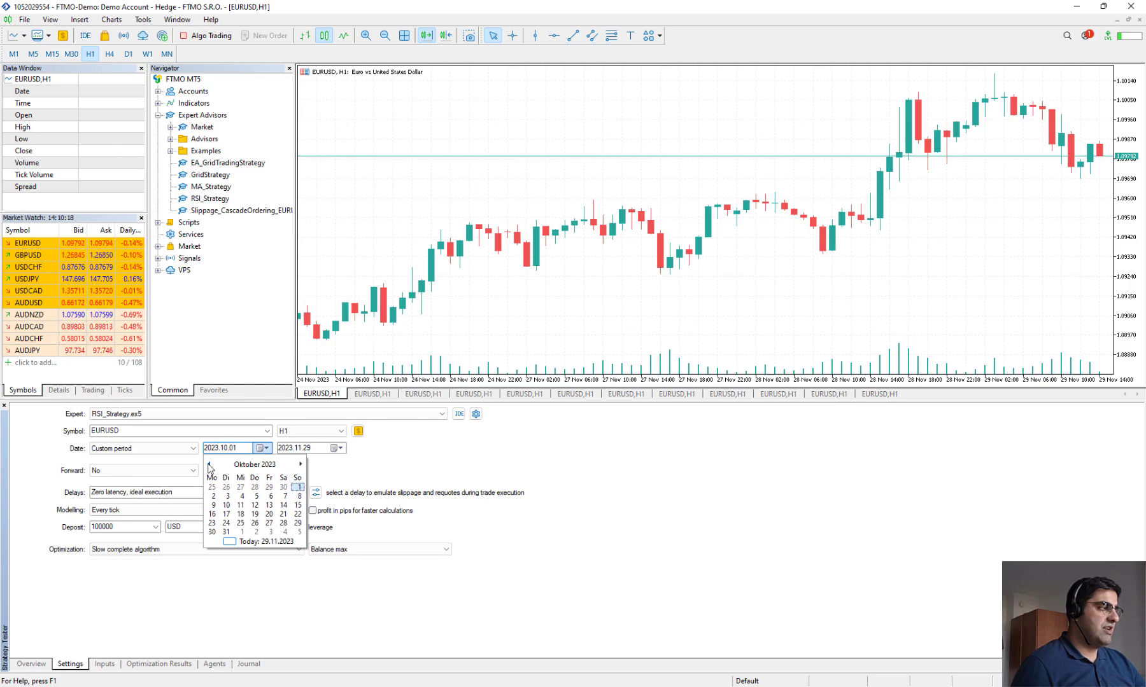
left_click(208, 464)
left_click(209, 464)
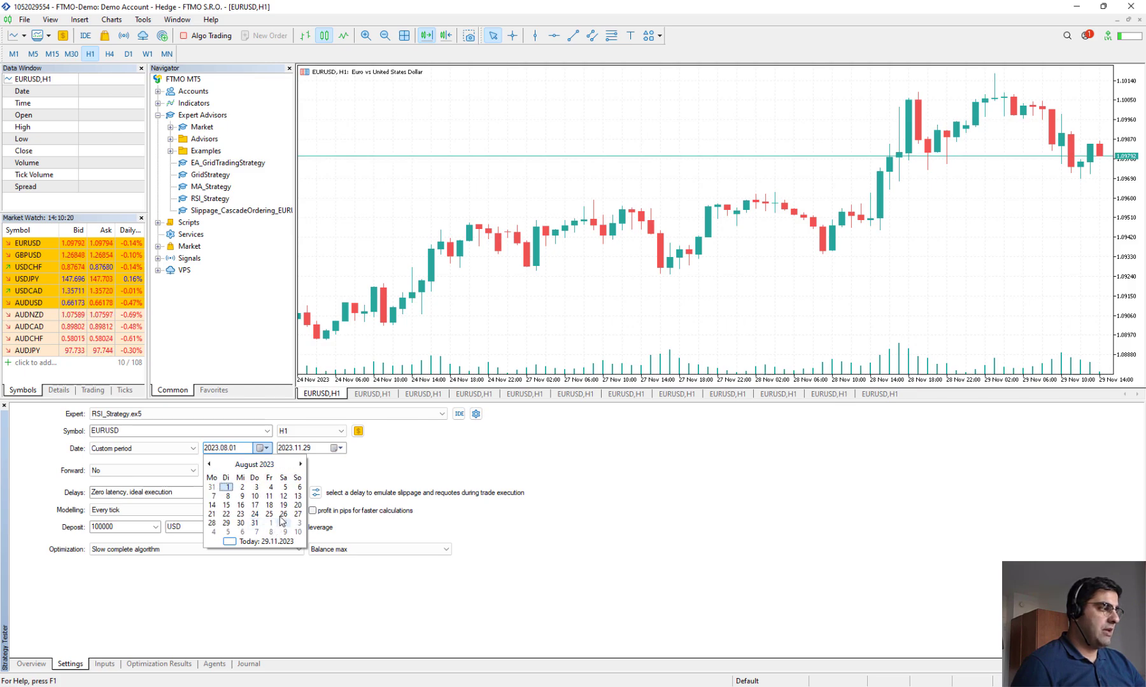
left_click(226, 487)
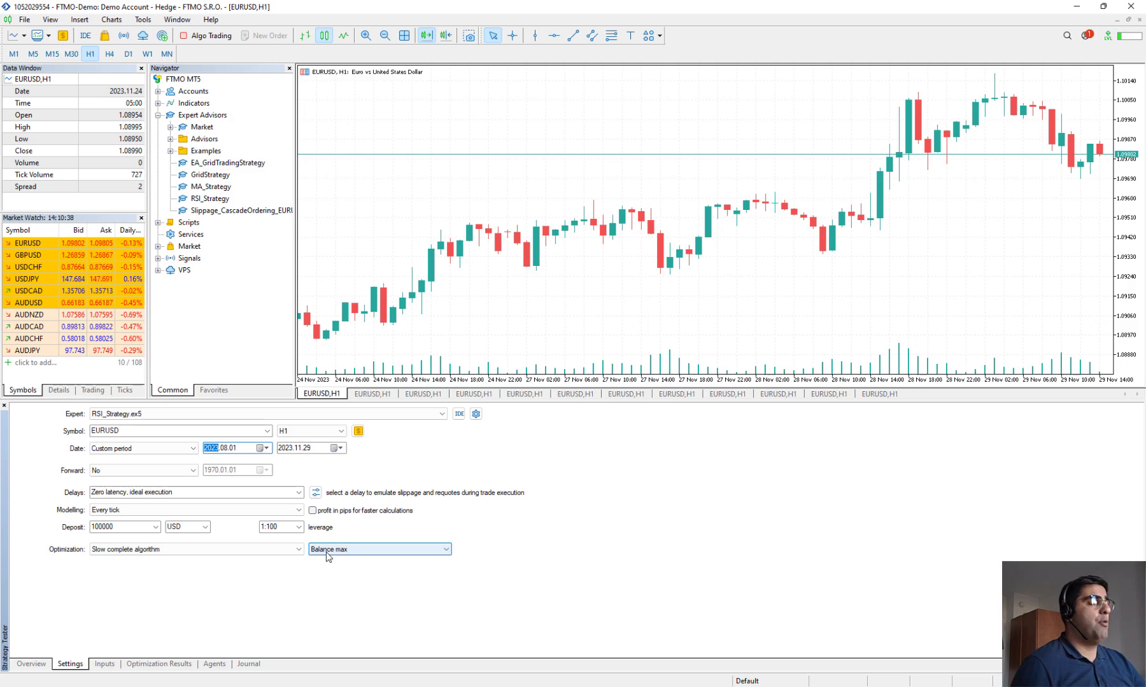
left_click(357, 551)
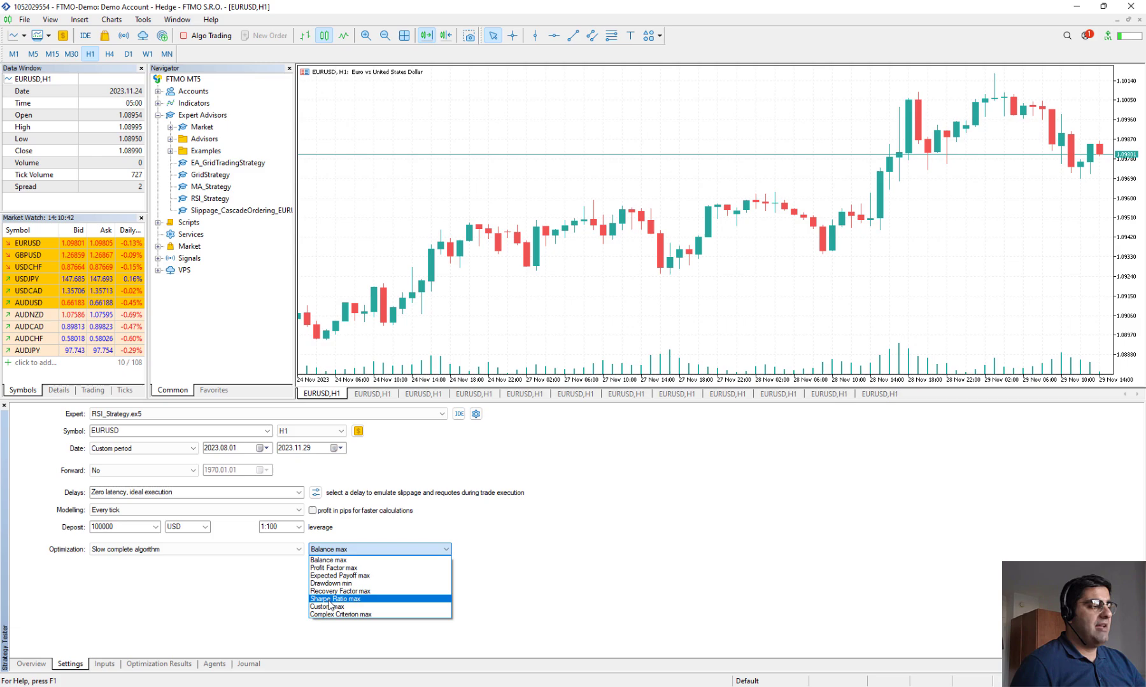
left_click(218, 581)
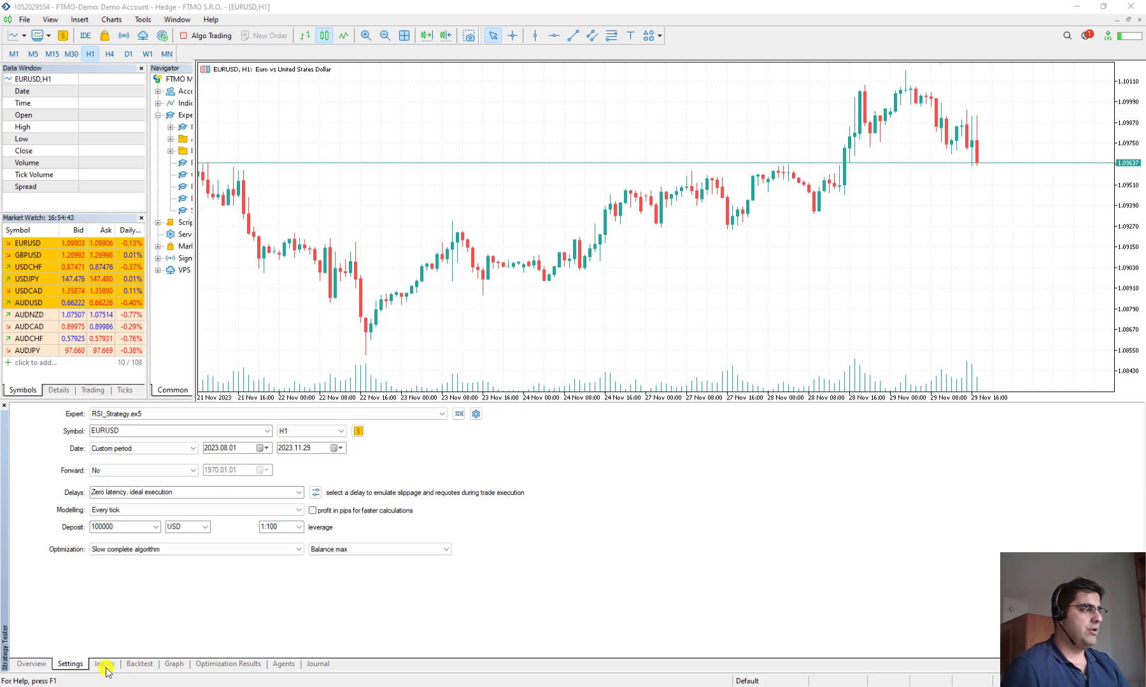
On the Inputs tab, enable optimization of RSI_Upper_Limit, RSI_Lower_Limit and RSI_period.
left_click(104, 665)
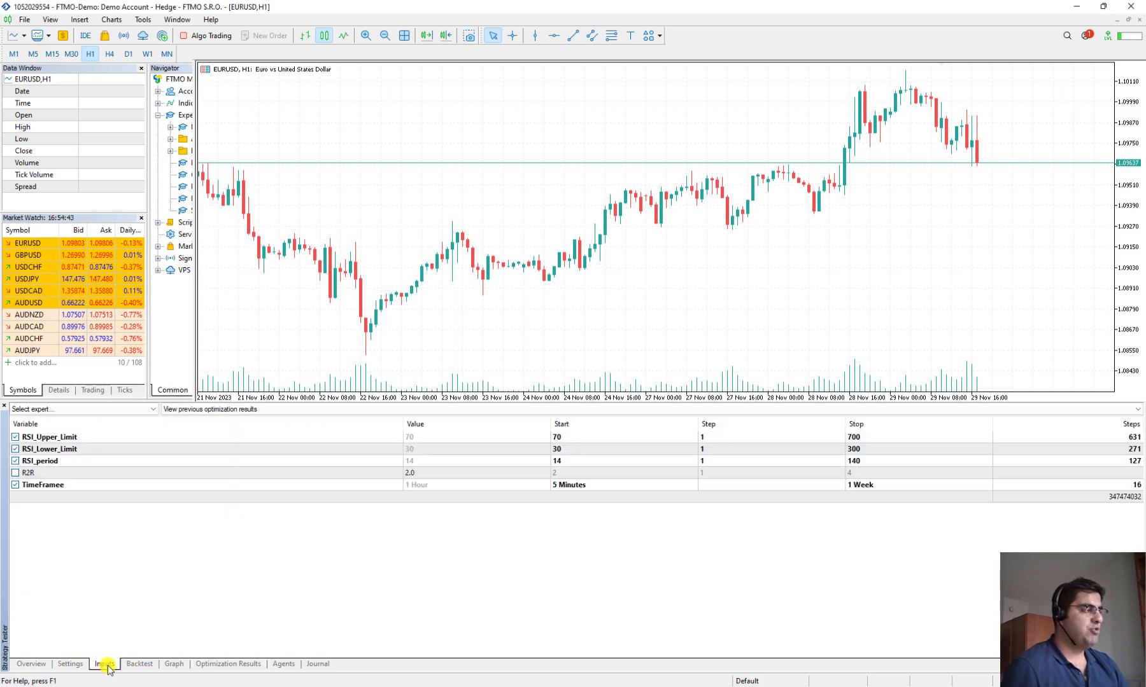
left_click(15, 437)
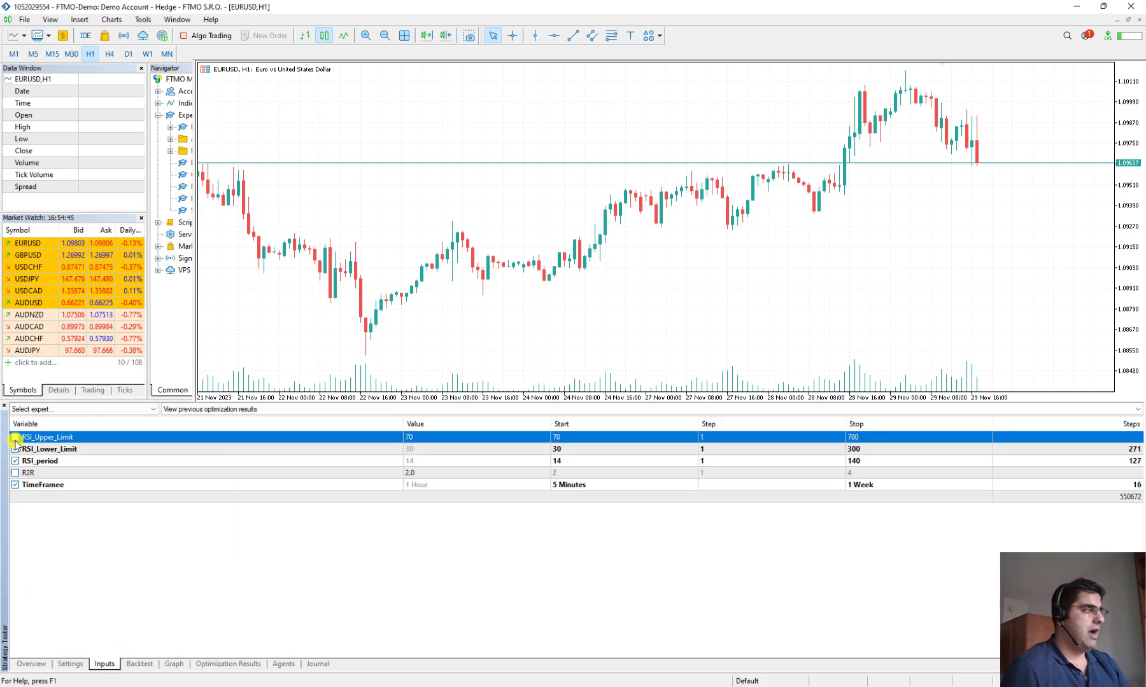
left_click(15, 450)
left_click(15, 460)
left_click(15, 485)
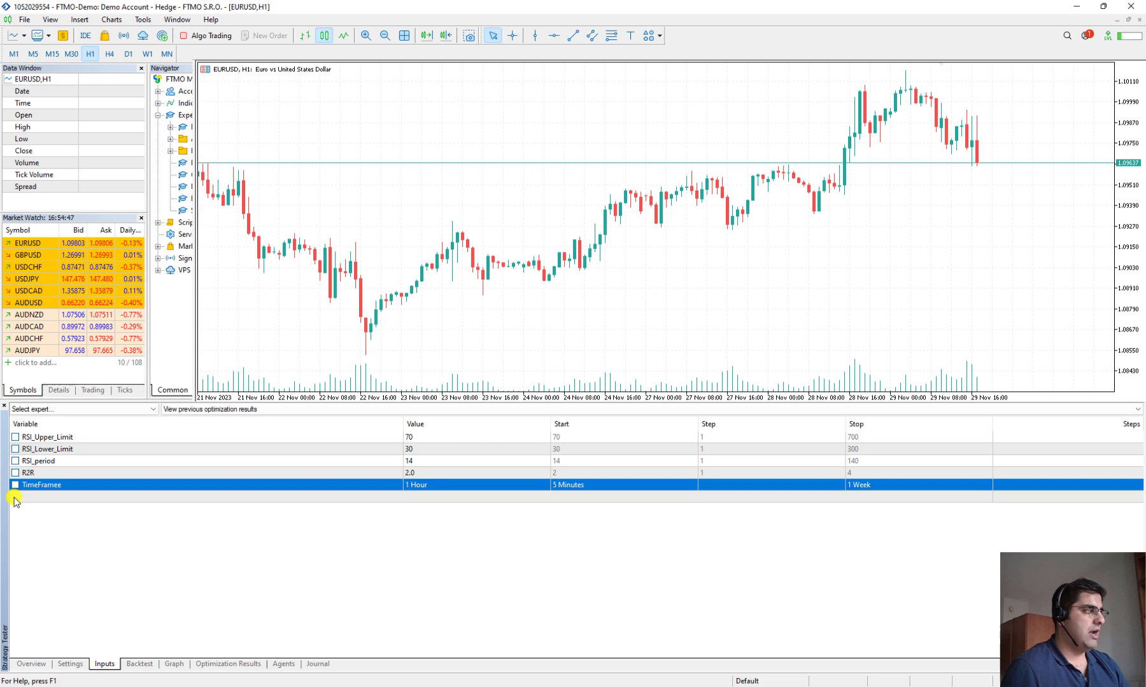
left_click(15, 438)
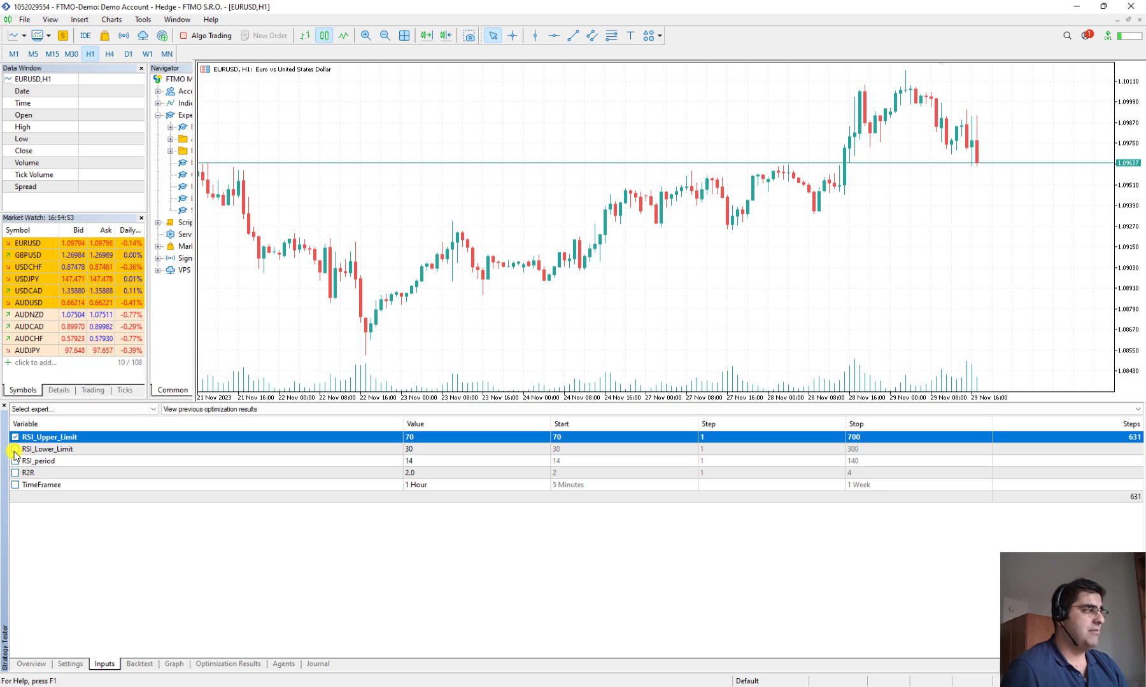
left_click(14, 450)
left_click(15, 461)
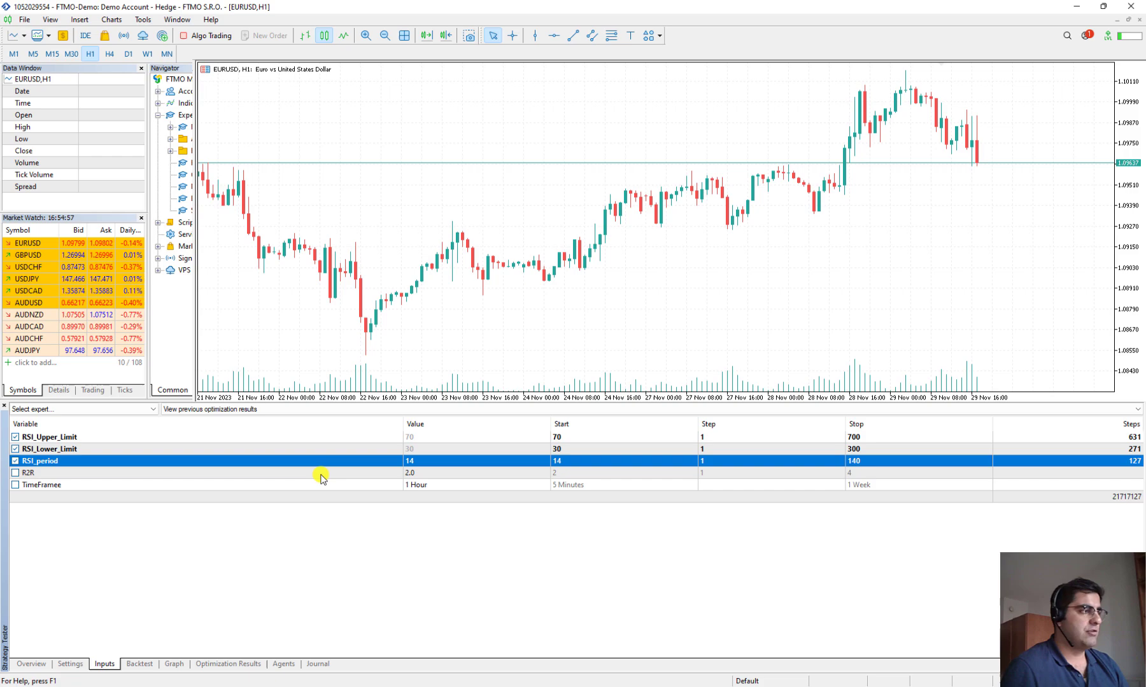
Keep R2R fixed at 4 and include TimeFramee in the optimization.
left_click(412, 473)
left_click(409, 473)
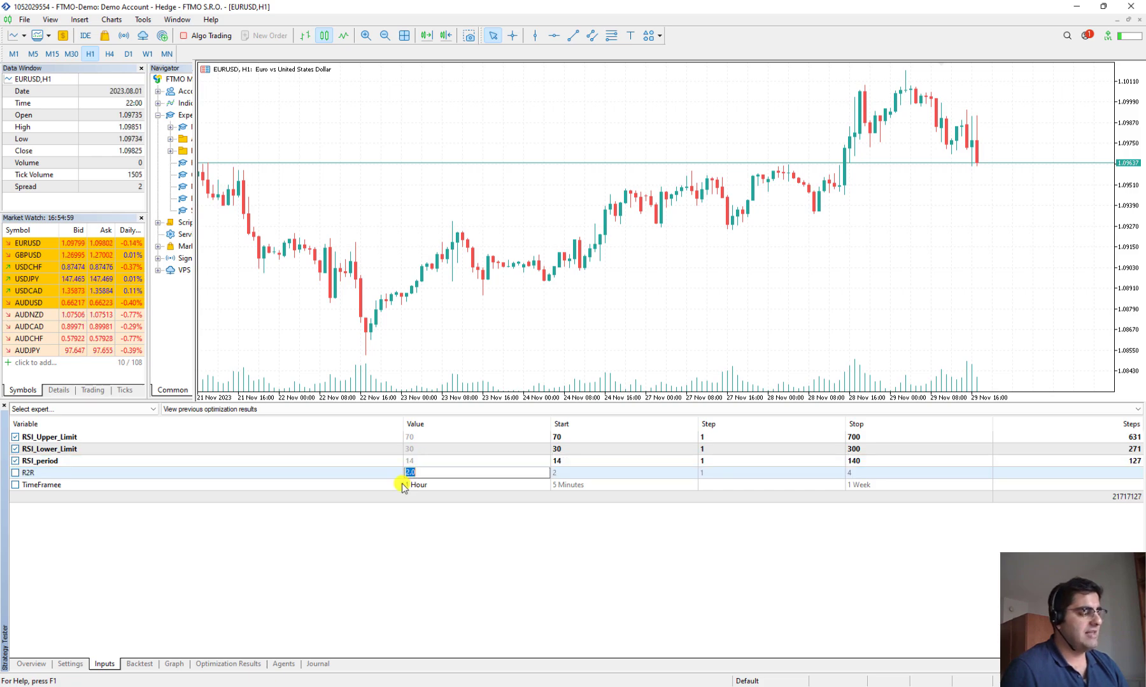
type("45")
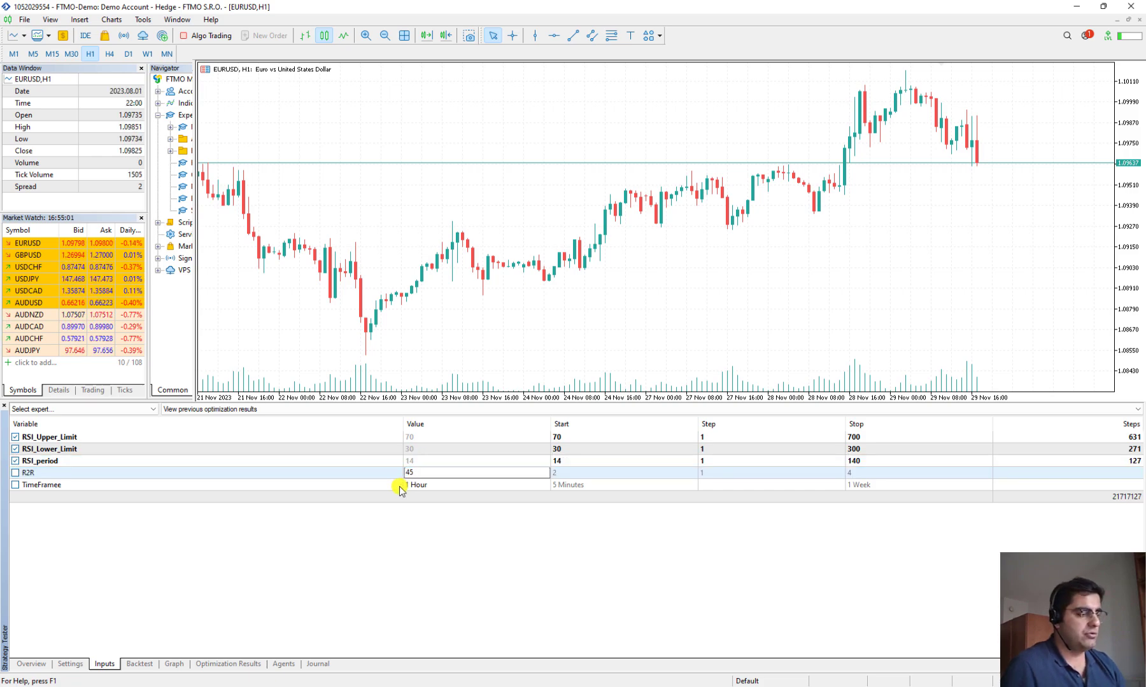
key("BackSpace")
left_click(394, 515)
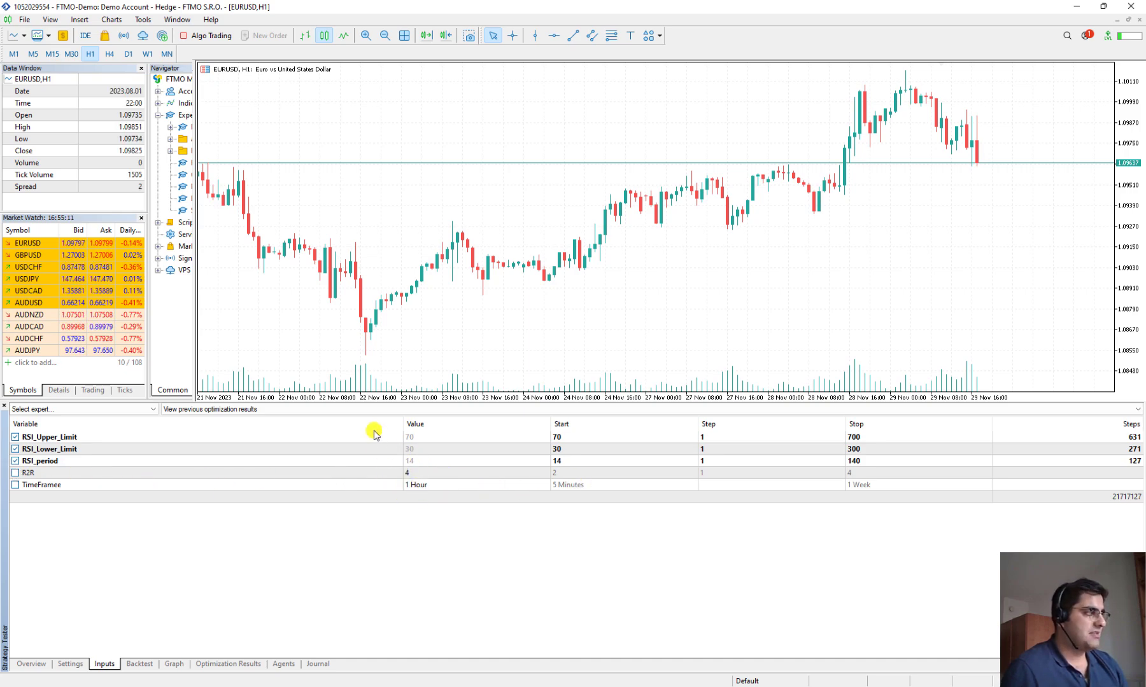
left_click(14, 486)
left_click(15, 485)
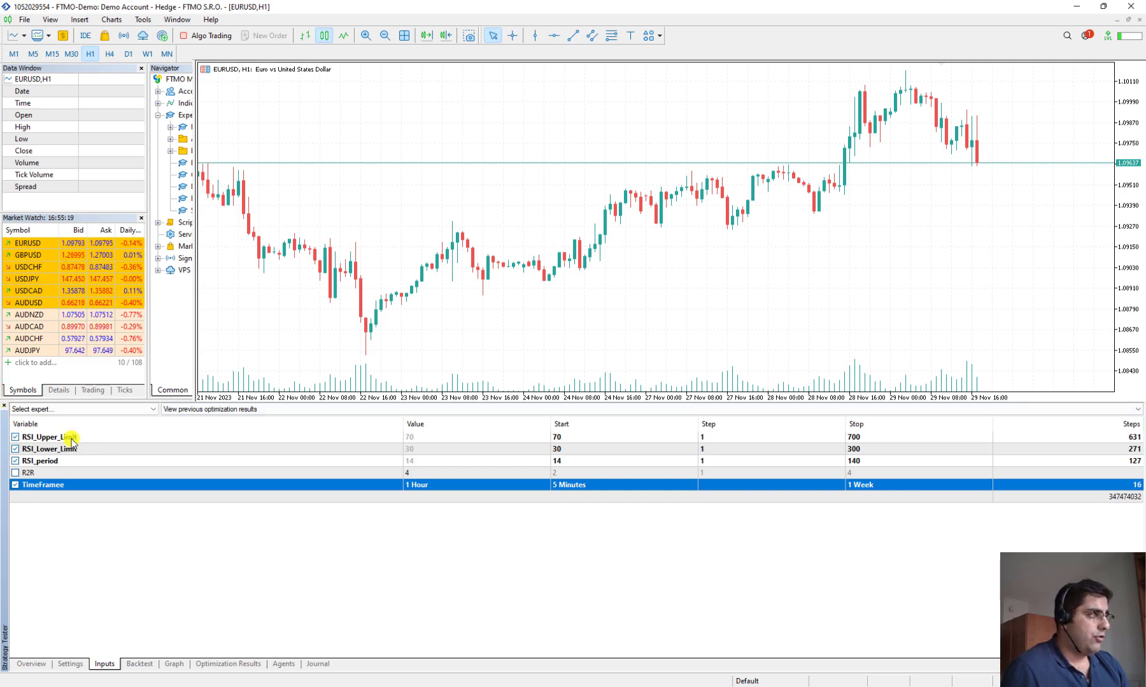
Set RSI_Upper_Limit to start 65, stop 75, step 3.
double_click(566, 436)
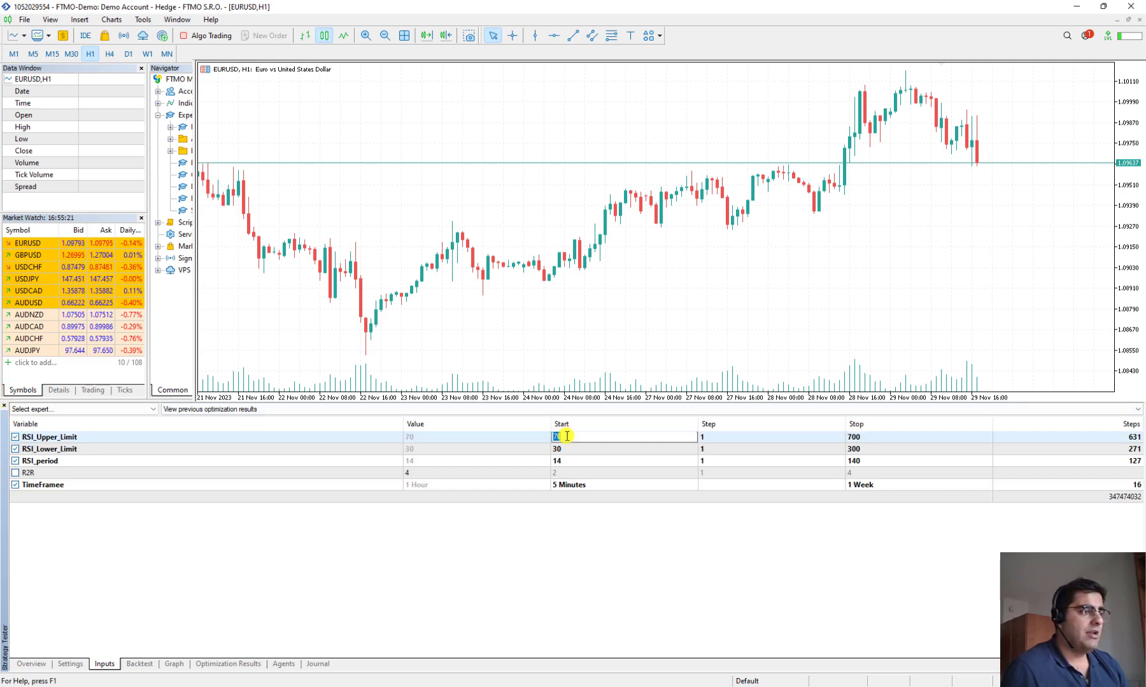
type("65")
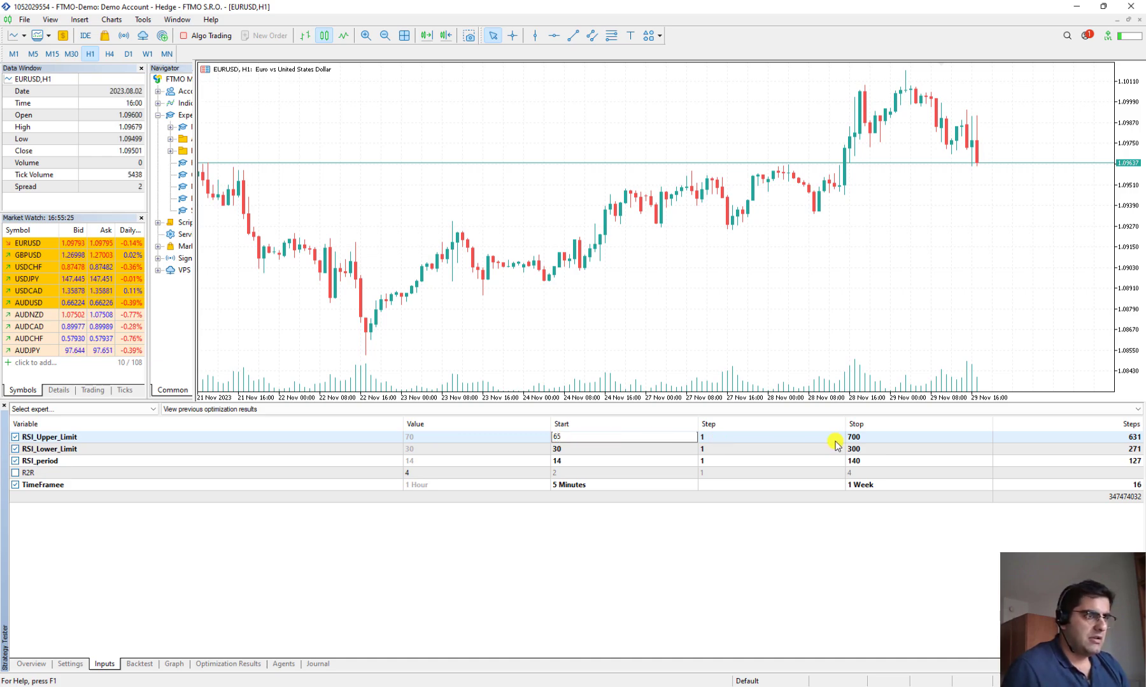
double_click(854, 437)
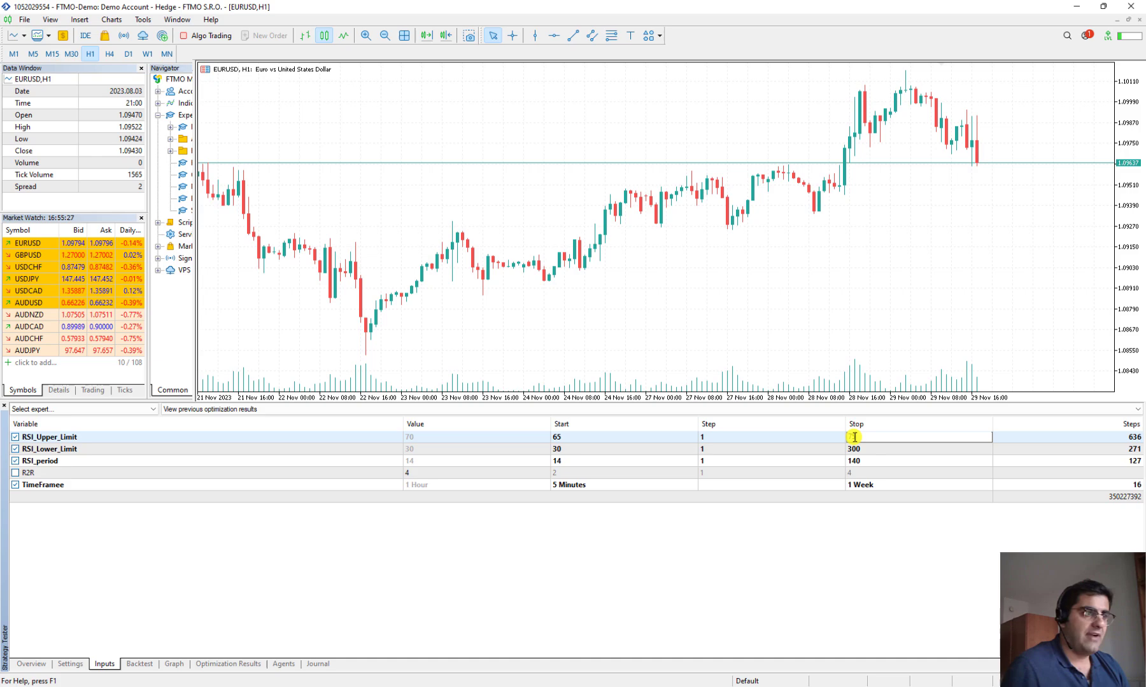
type("75")
left_click(766, 553)
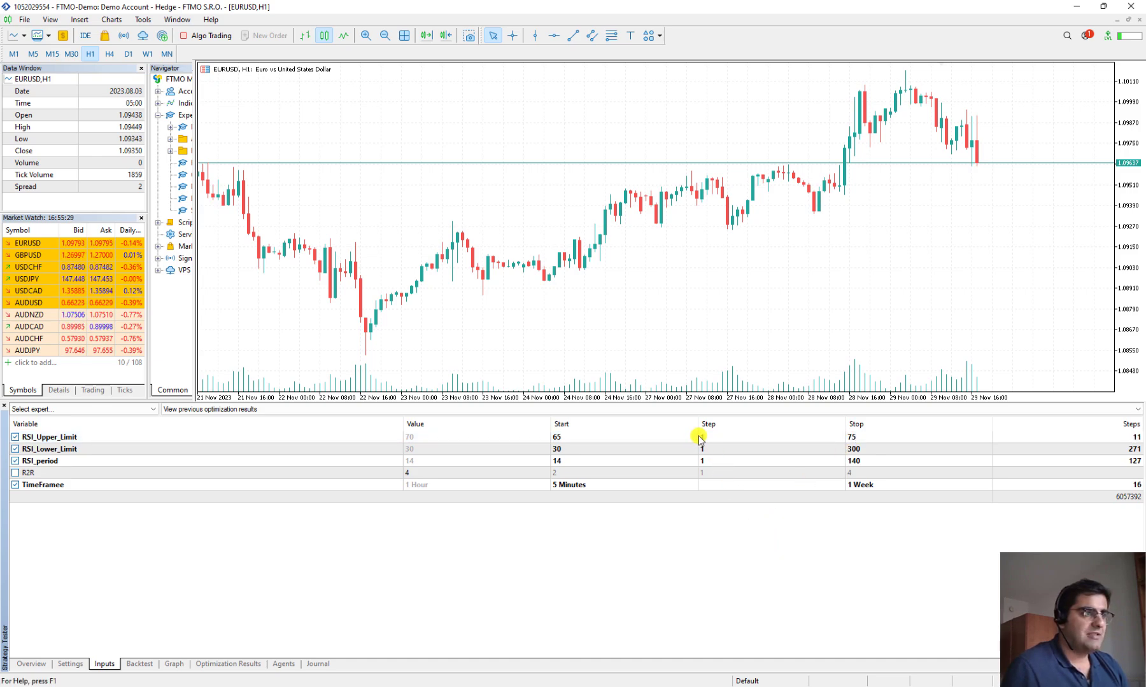
double_click(700, 438)
type("3")
left_click(703, 531)
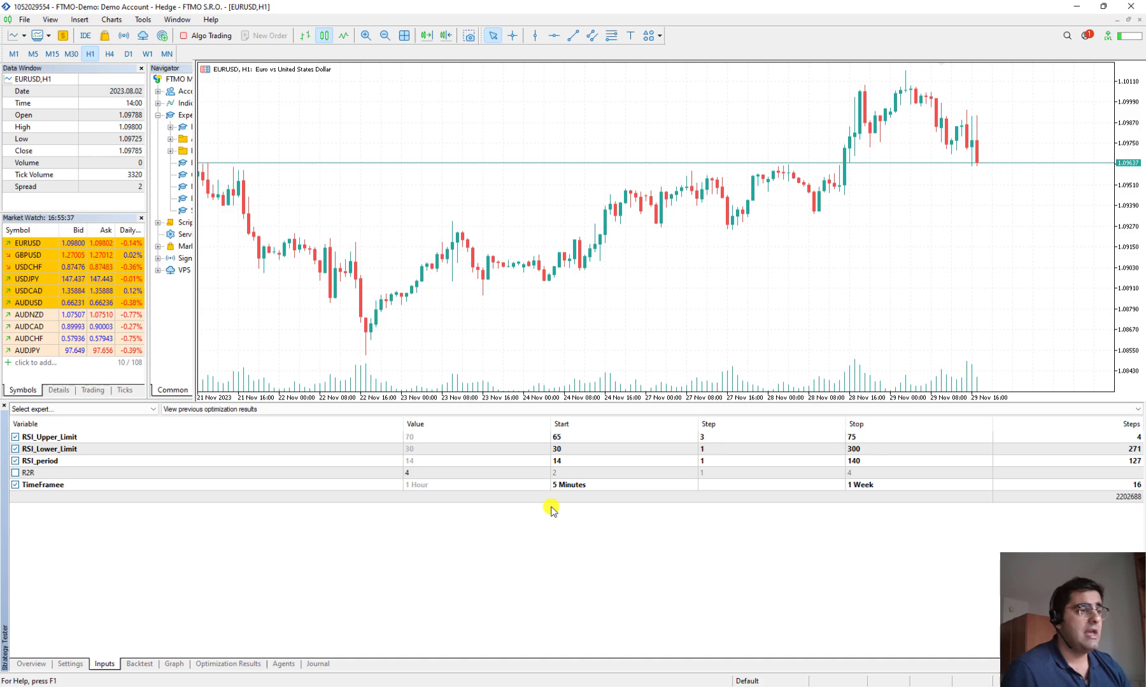
Set RSI_Lower_Limit to start 35, stop 25, step -3.
double_click(566, 449)
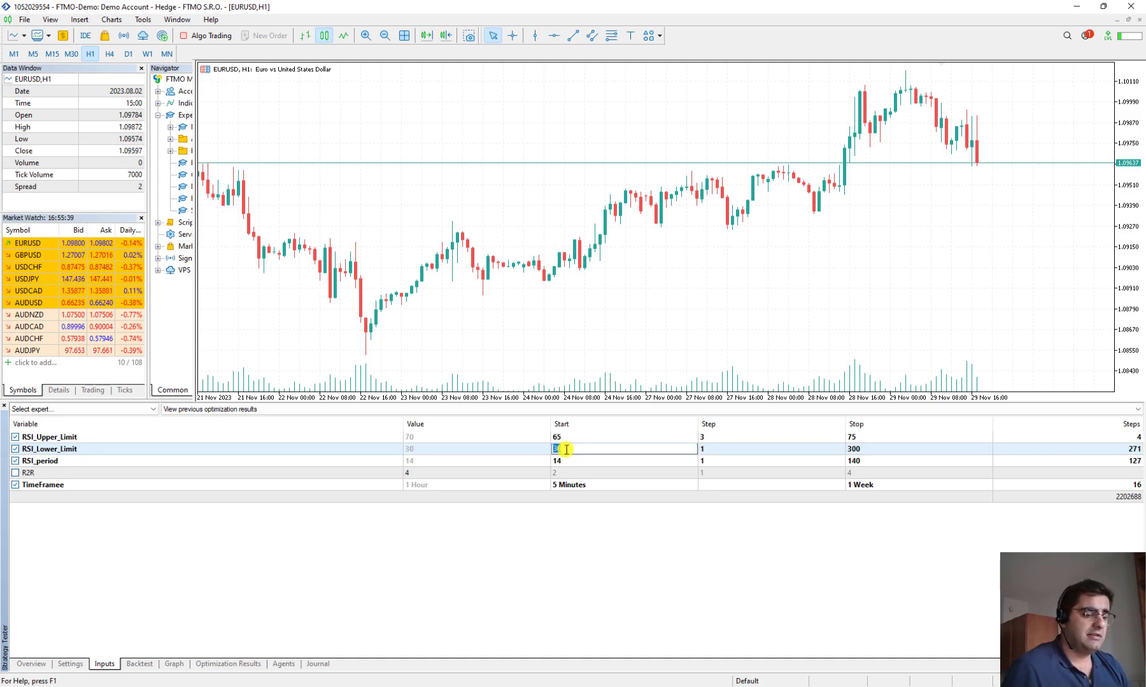
type("35")
left_click(554, 509)
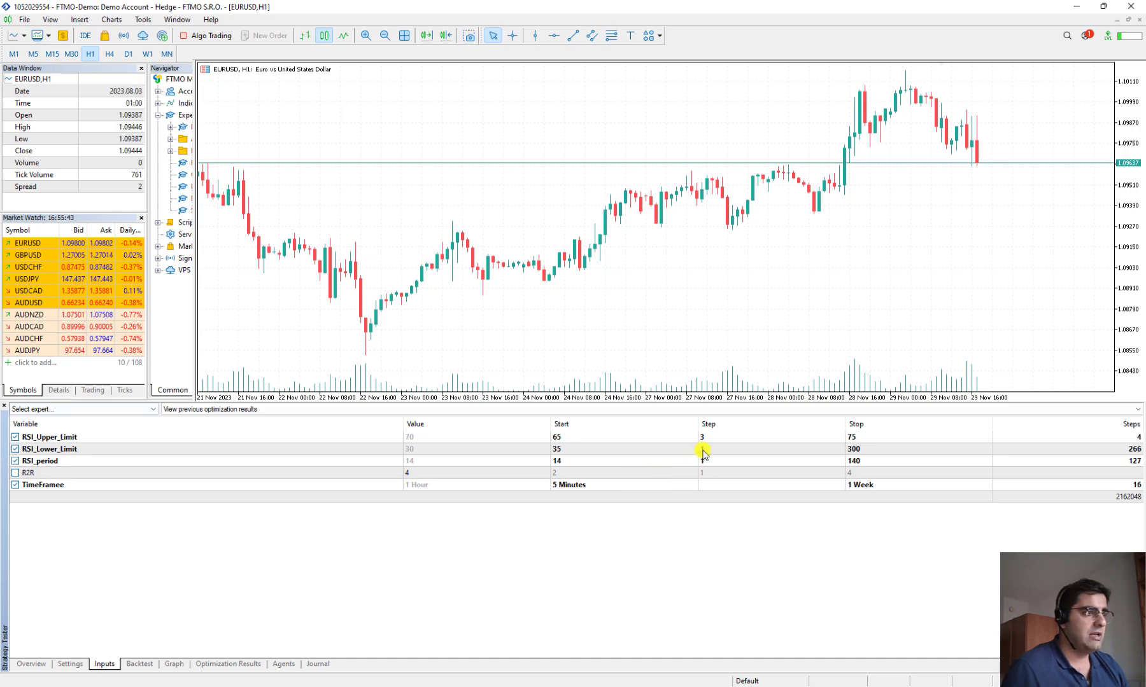
double_click(851, 450)
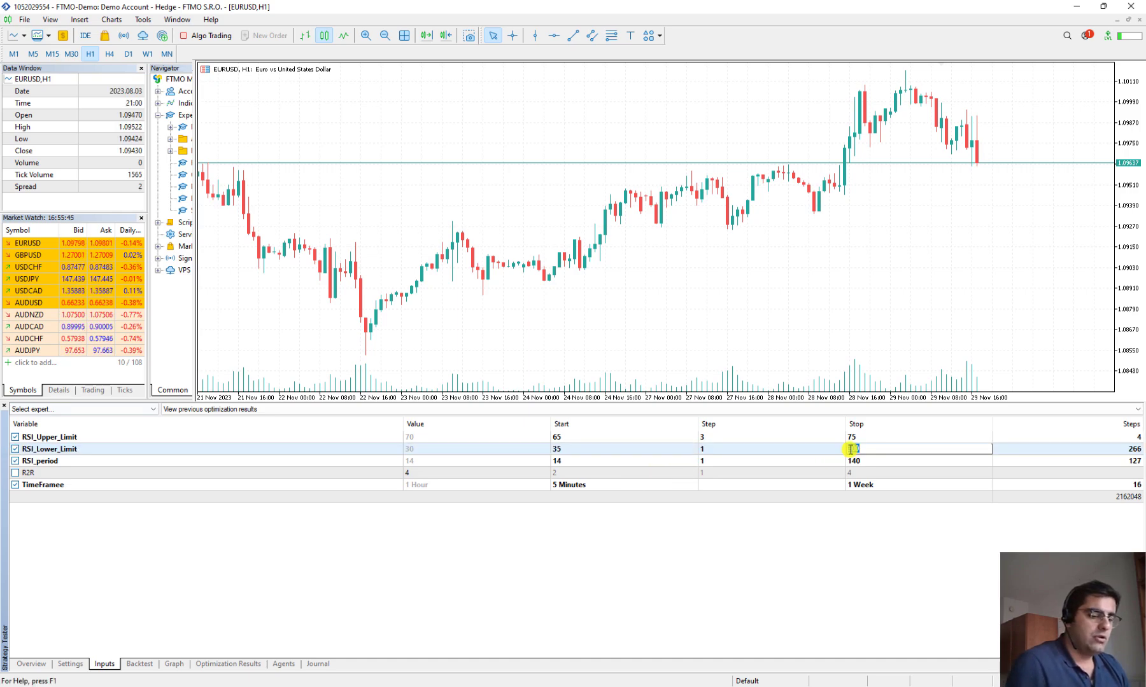
left_click(808, 532)
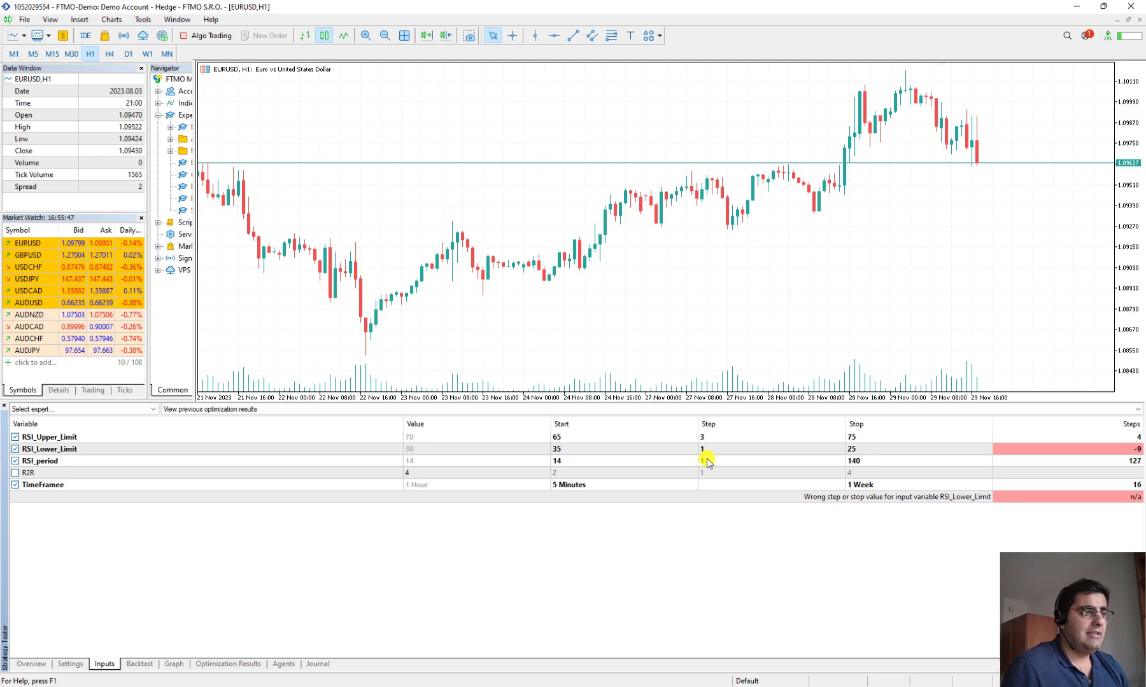
double_click(703, 449)
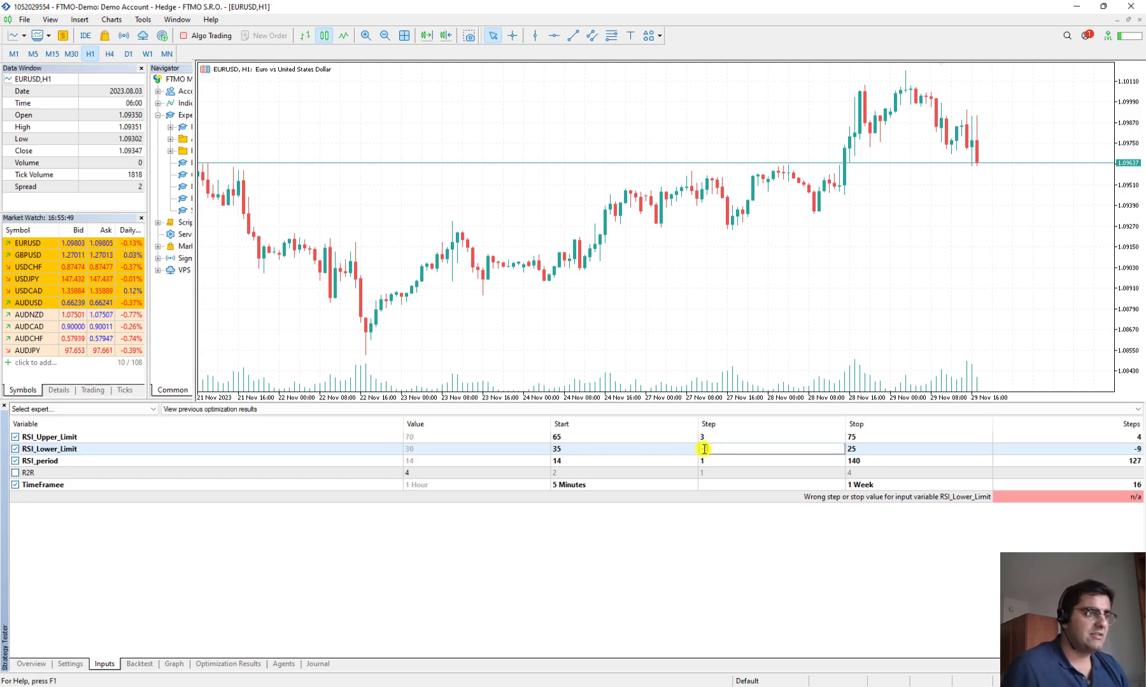
type("-3")
left_click(670, 553)
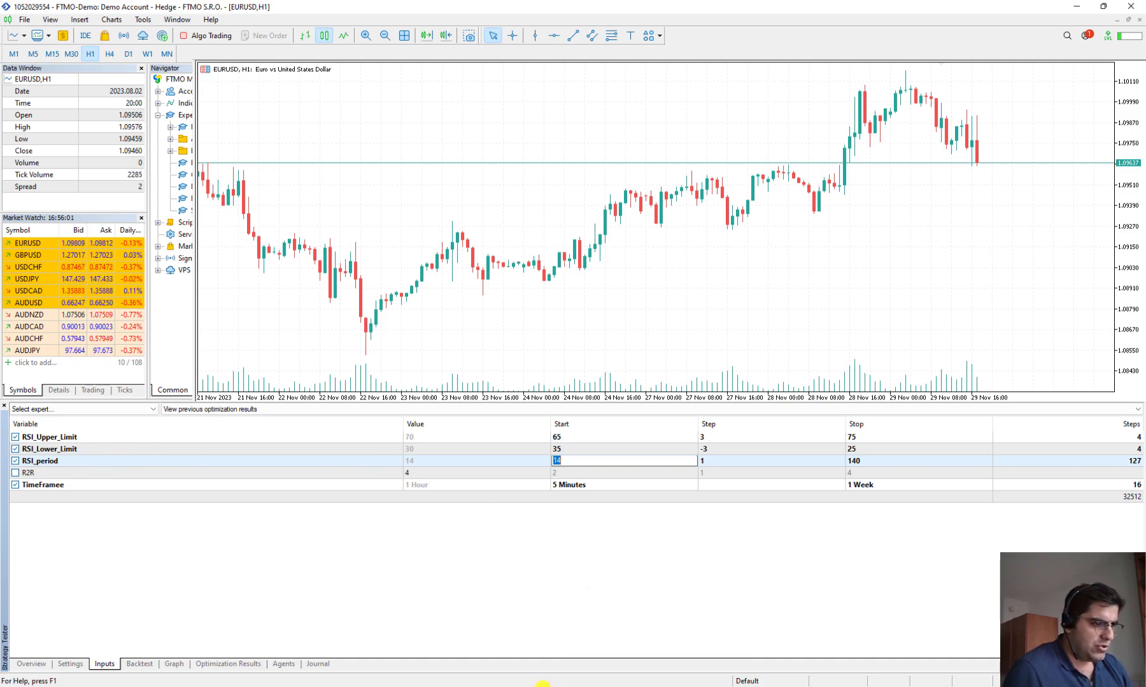
Set the RSI_period optimization range to start 2, step 3, stop 14.
type("2")
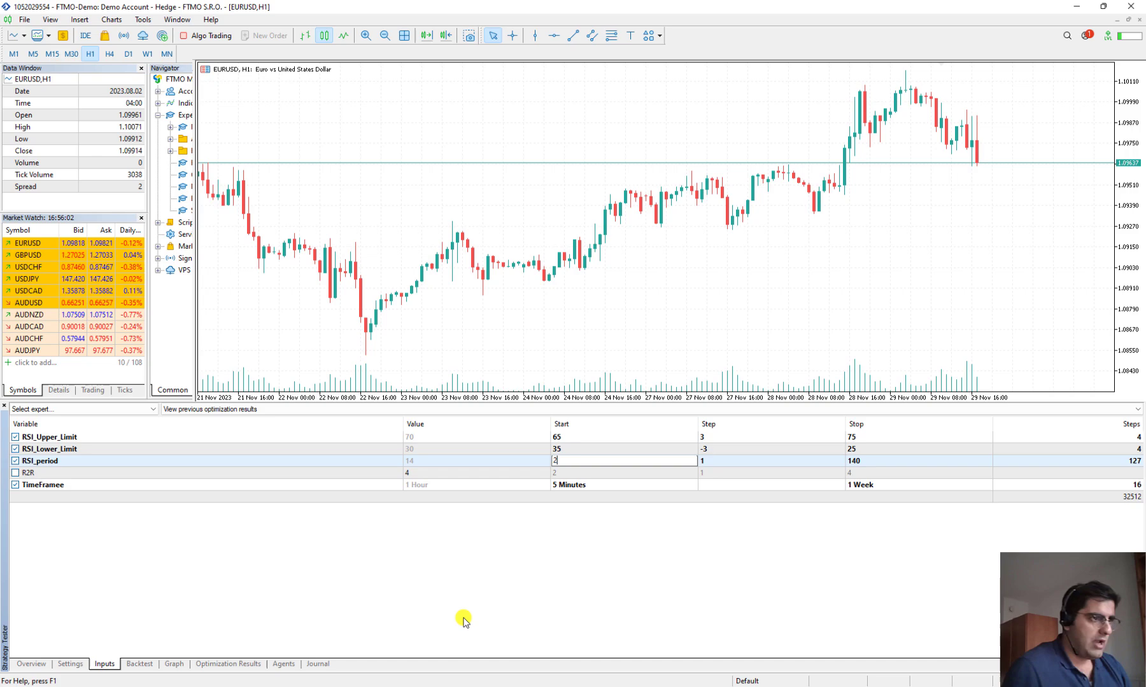
left_click(705, 463)
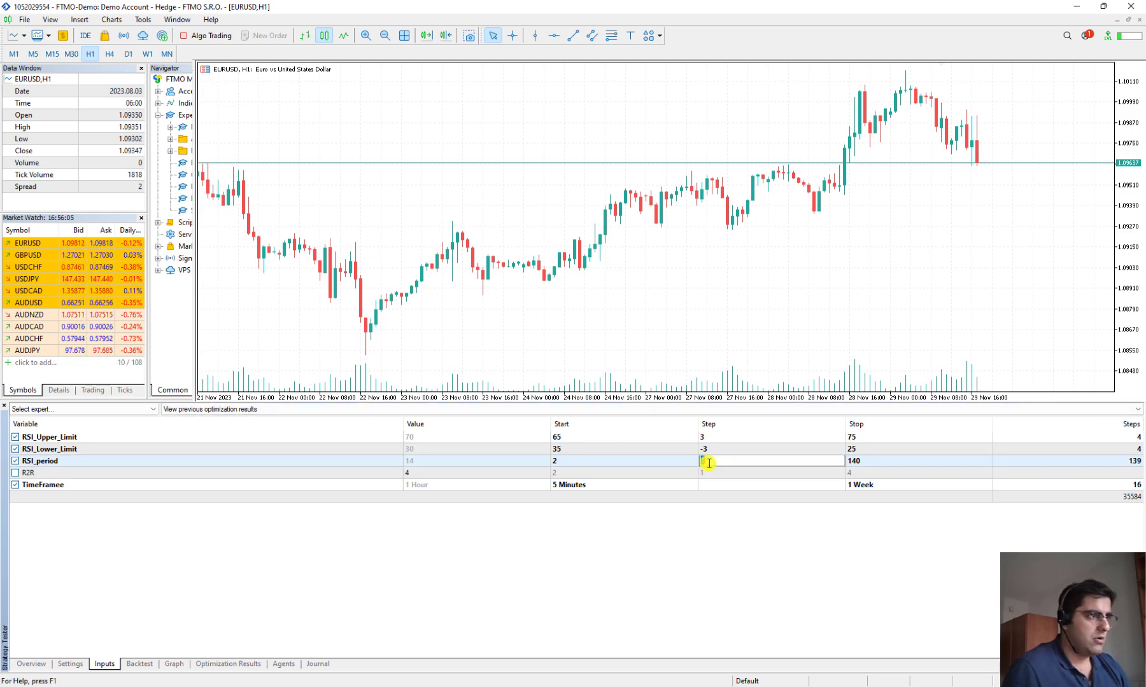
type("2")
left_click(855, 463)
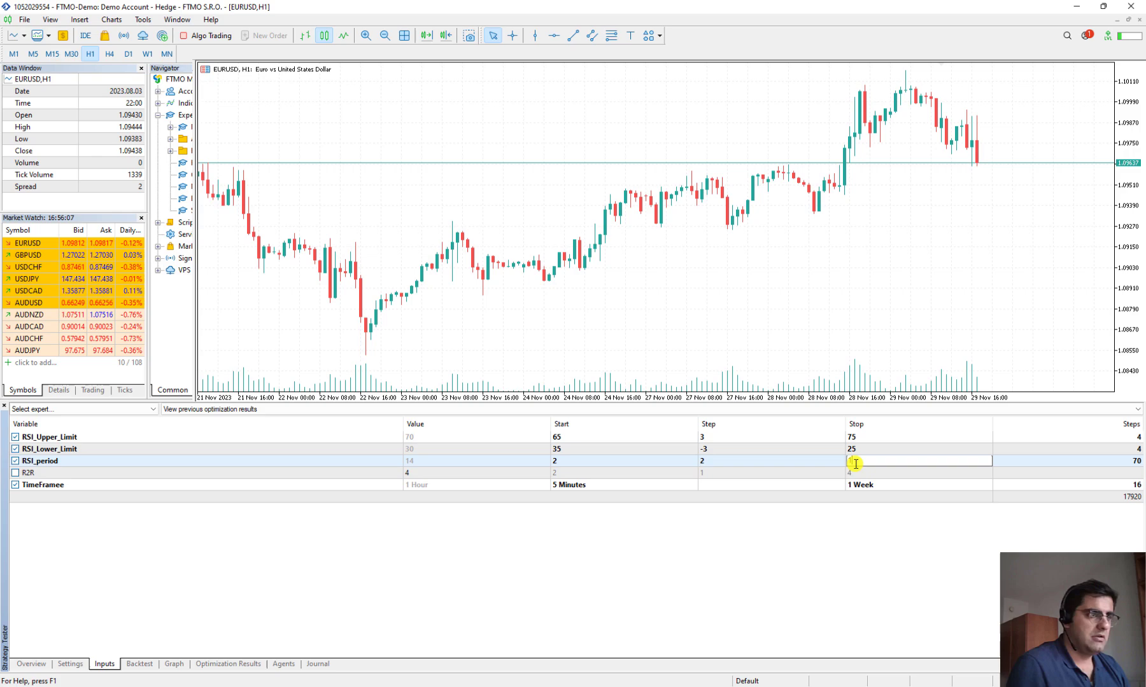
type("14")
key("Return")
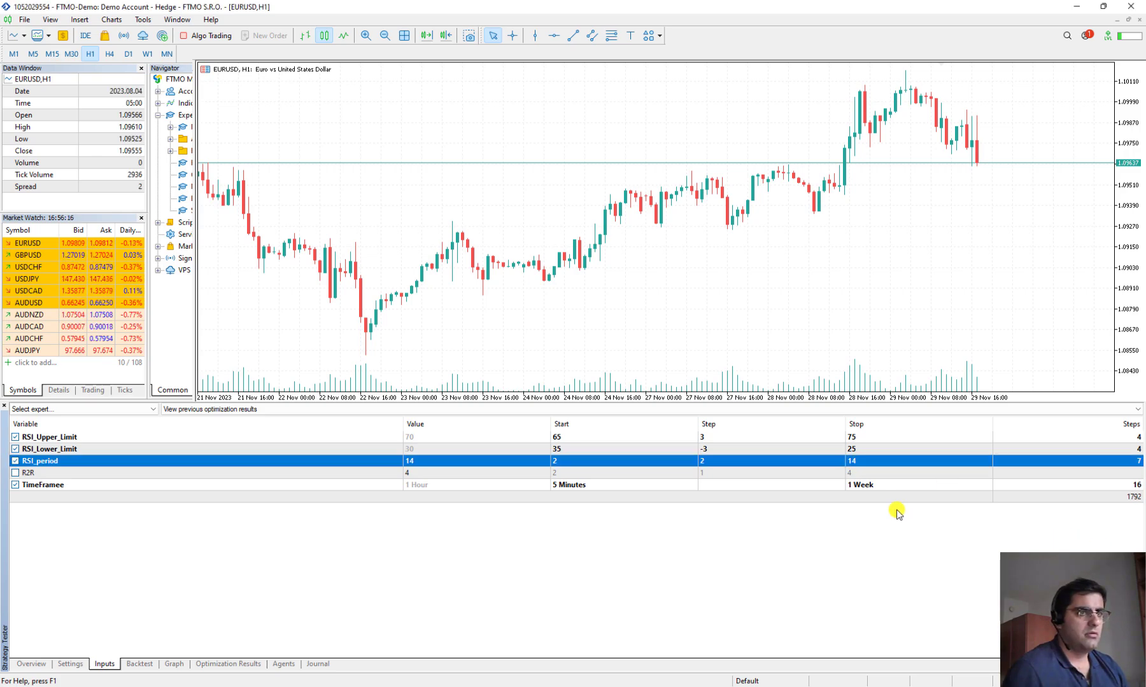
left_click(704, 460)
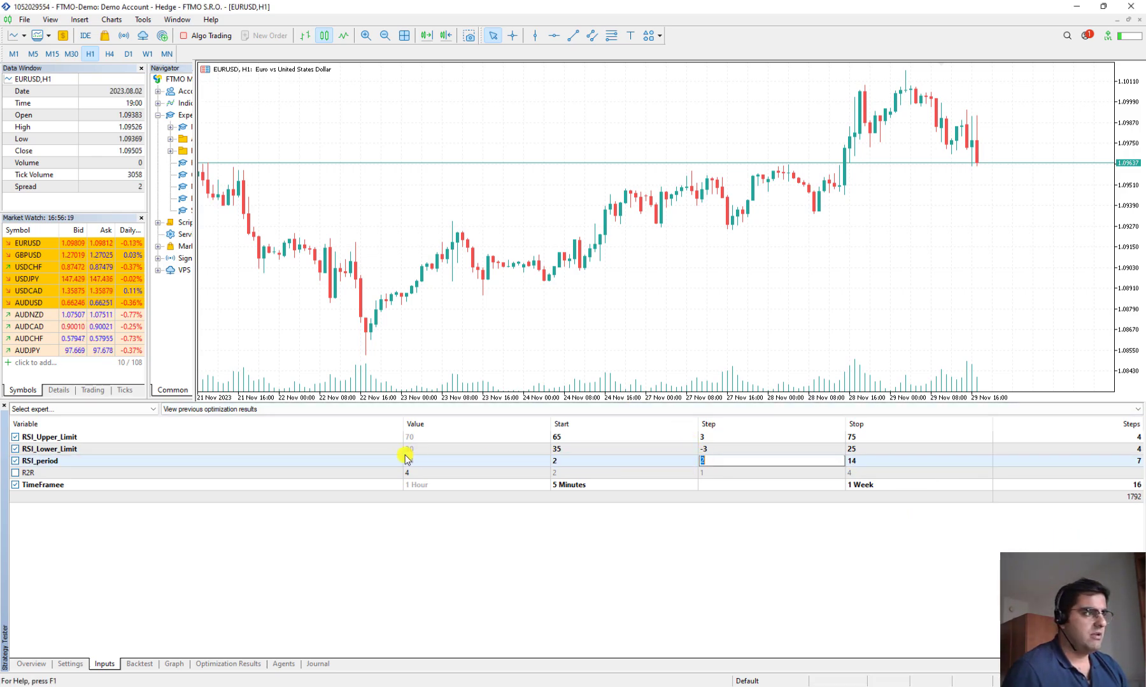
type("3")
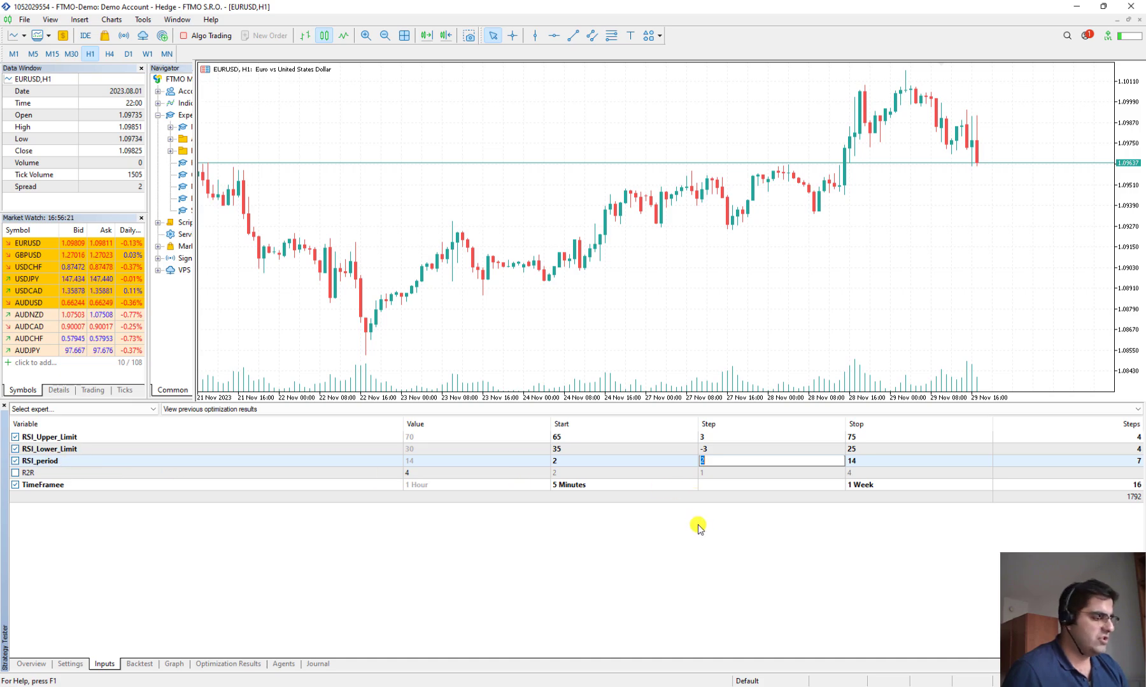
left_click(676, 532)
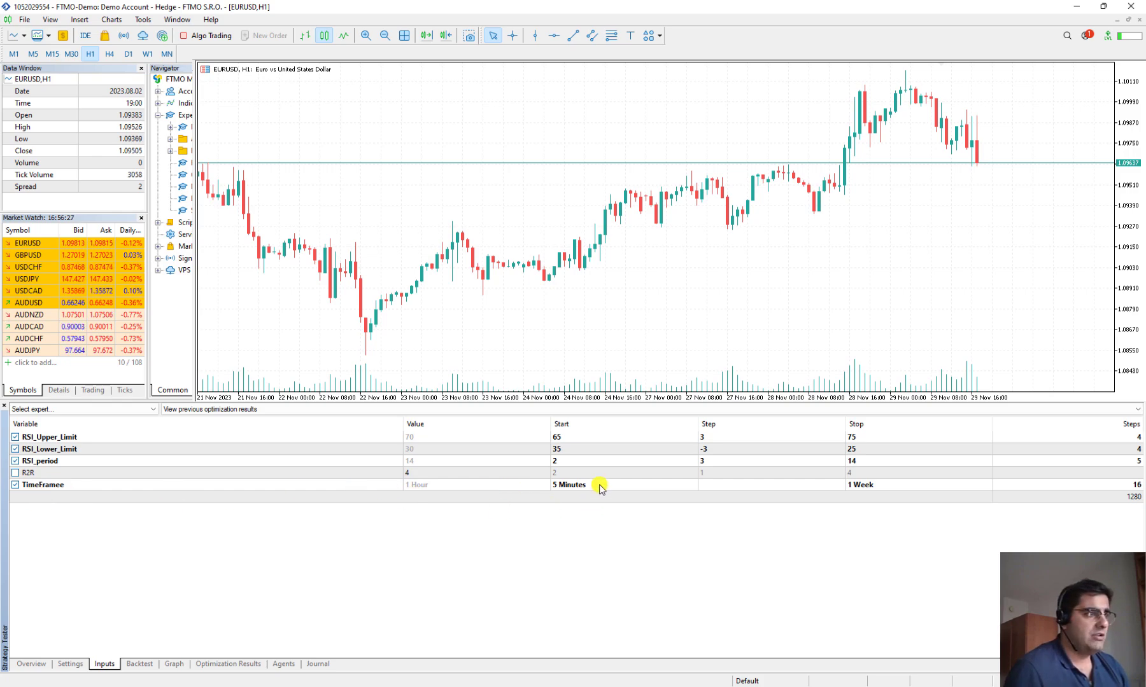
Set the TimeFramee optimization stop to 2 Hours.
left_click(920, 487)
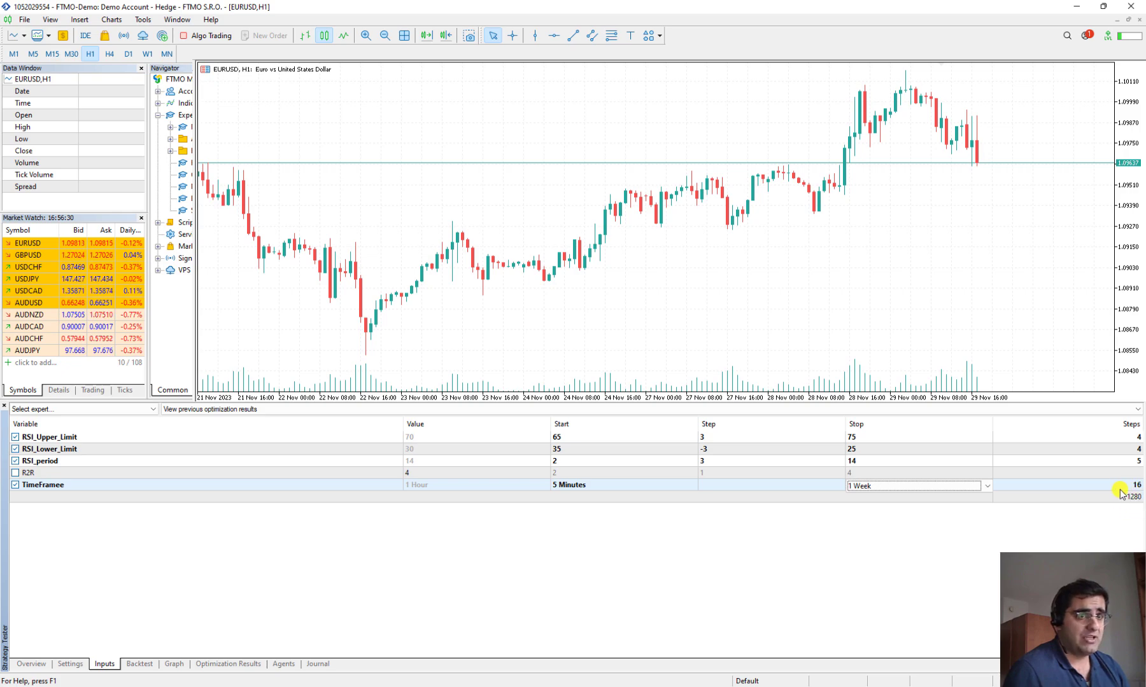
left_click(972, 490)
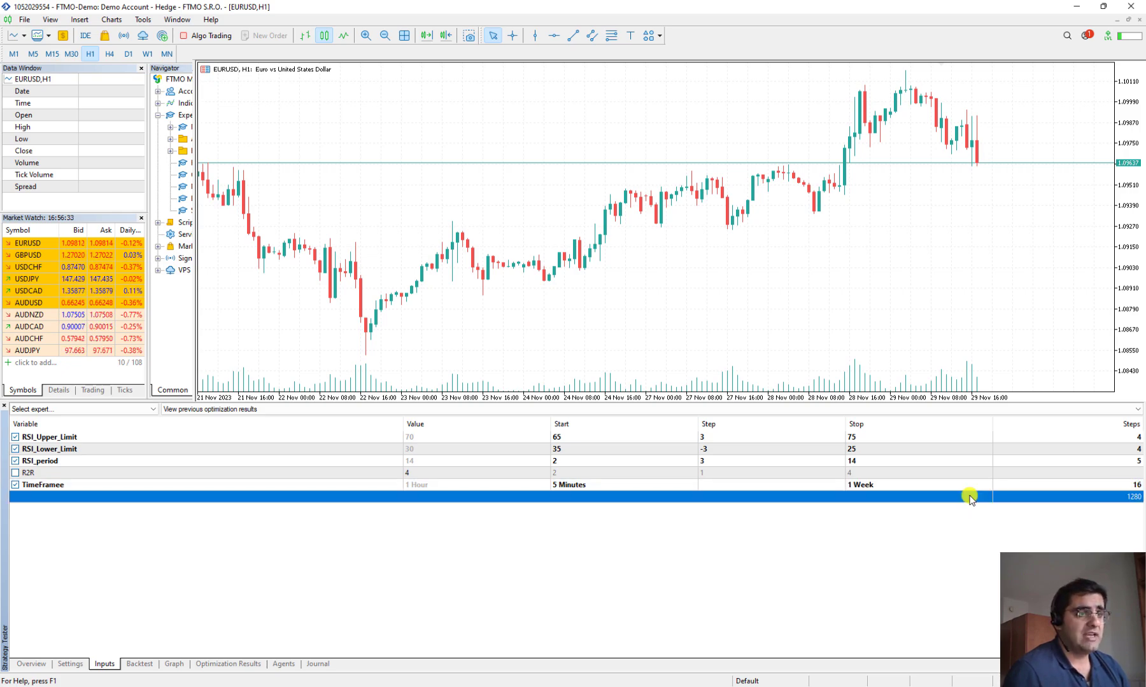
left_click(987, 487)
left_click(987, 487)
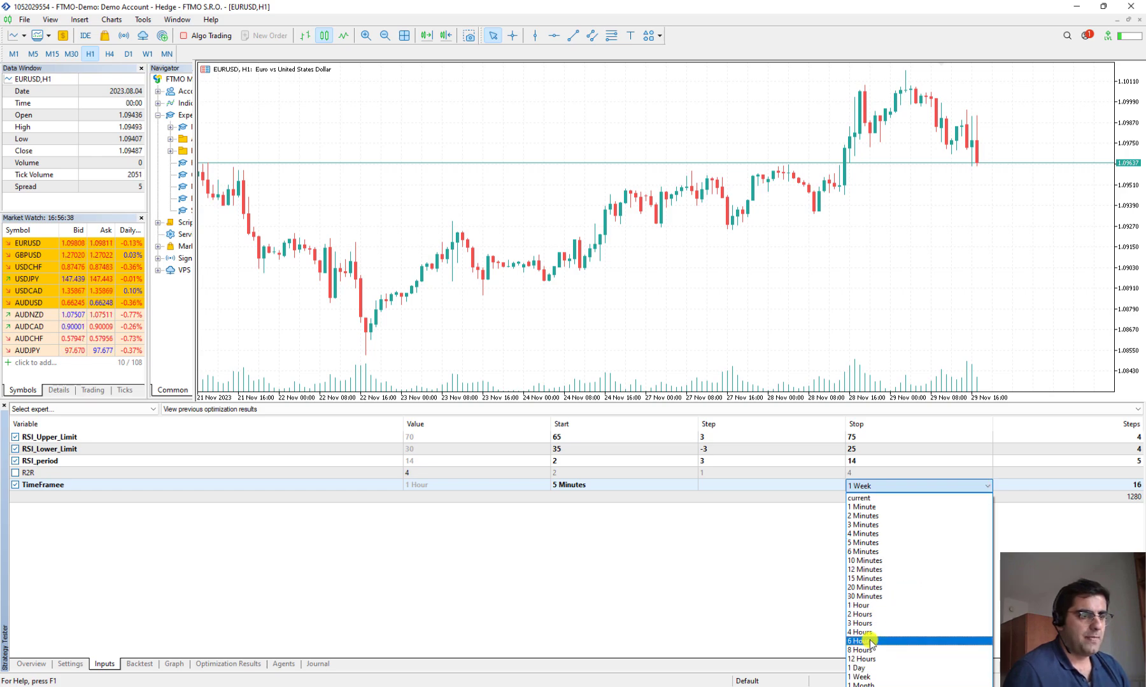
left_click(870, 606)
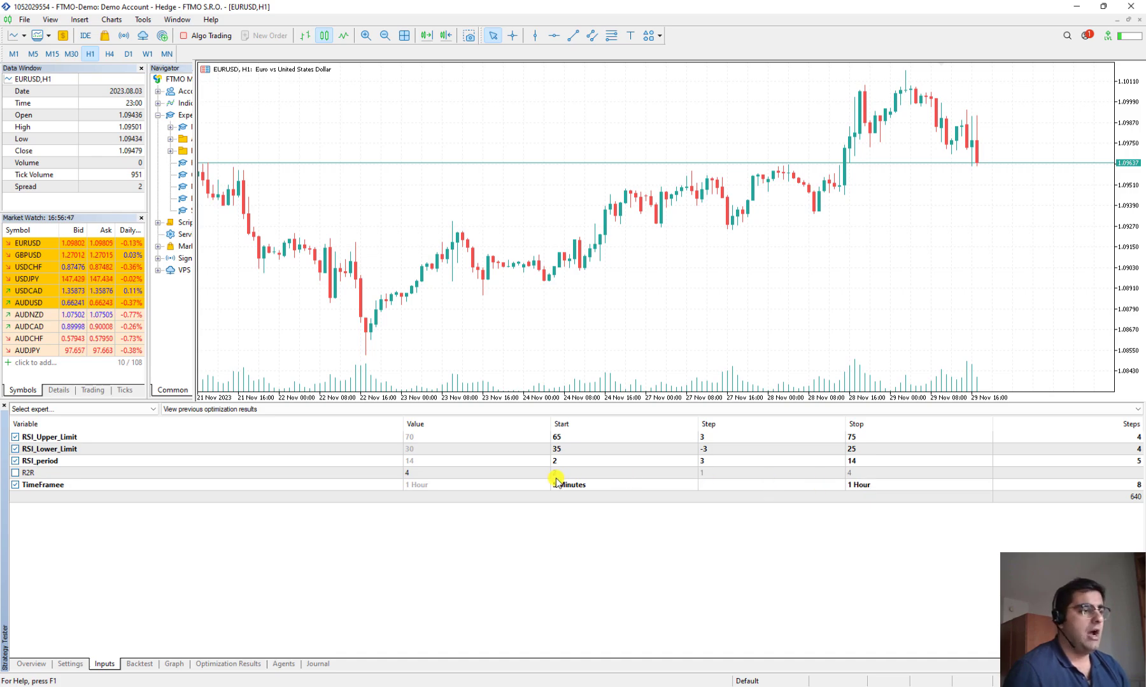
left_click(934, 486)
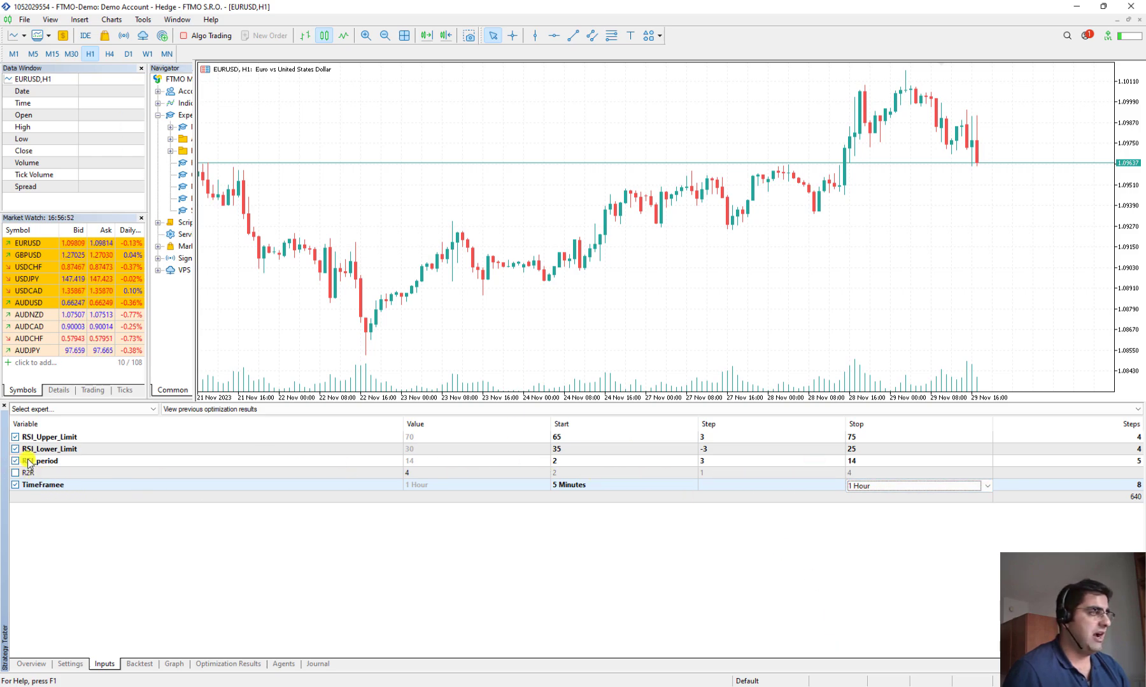
left_click(968, 542)
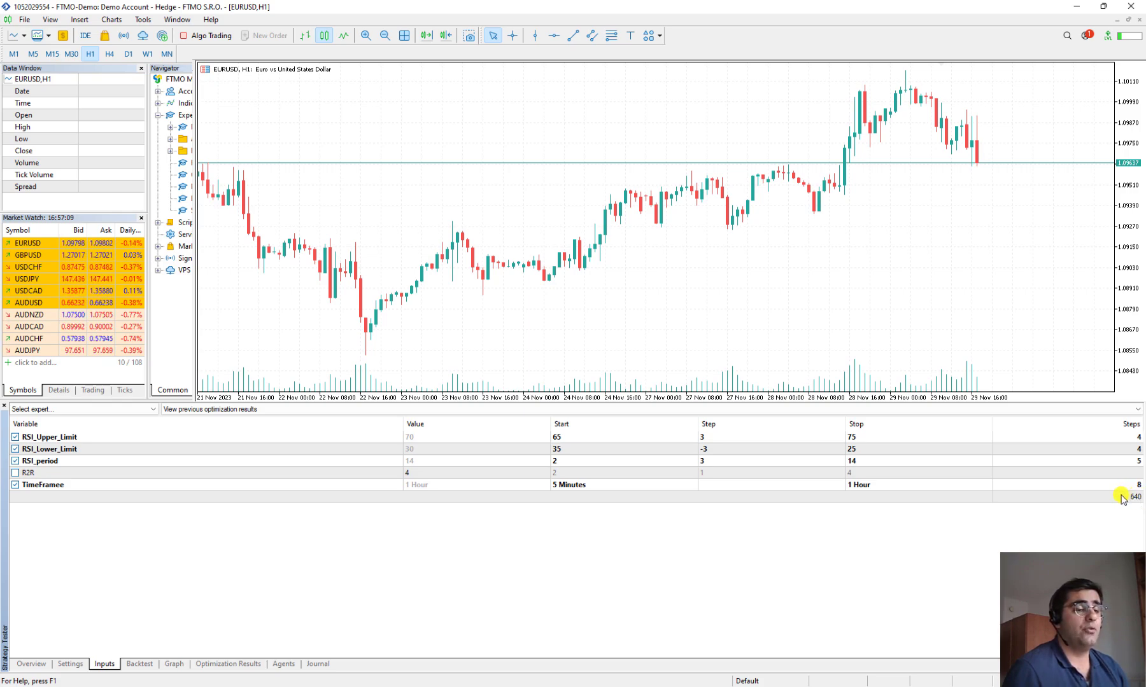
left_click(927, 486)
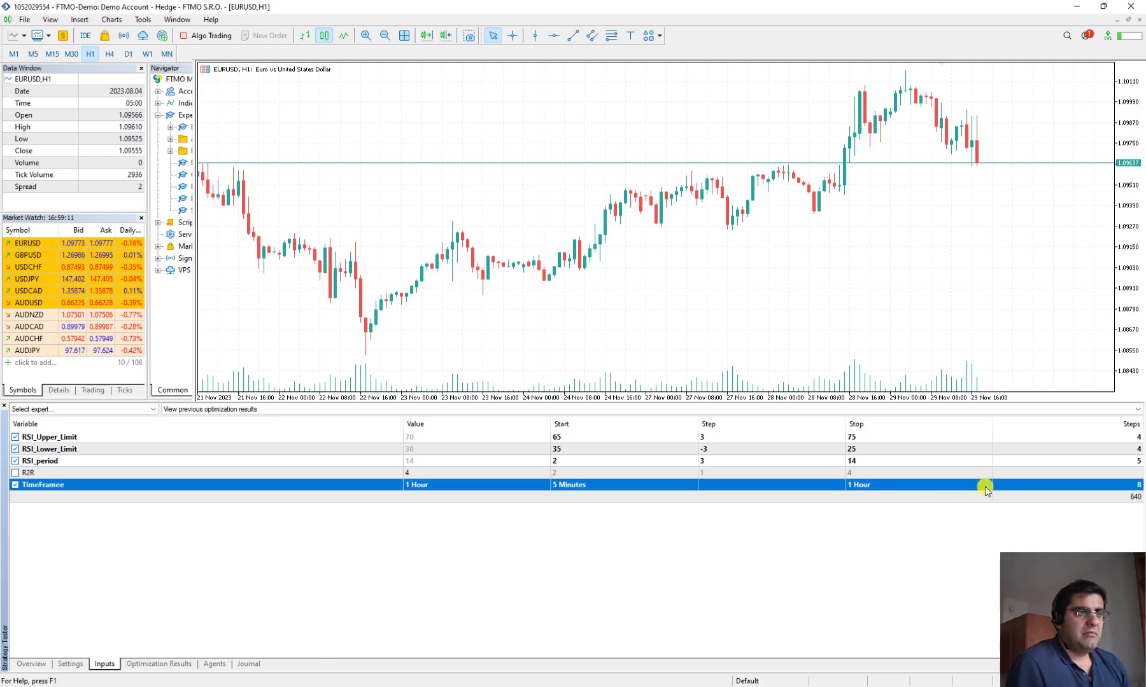
left_click(948, 487)
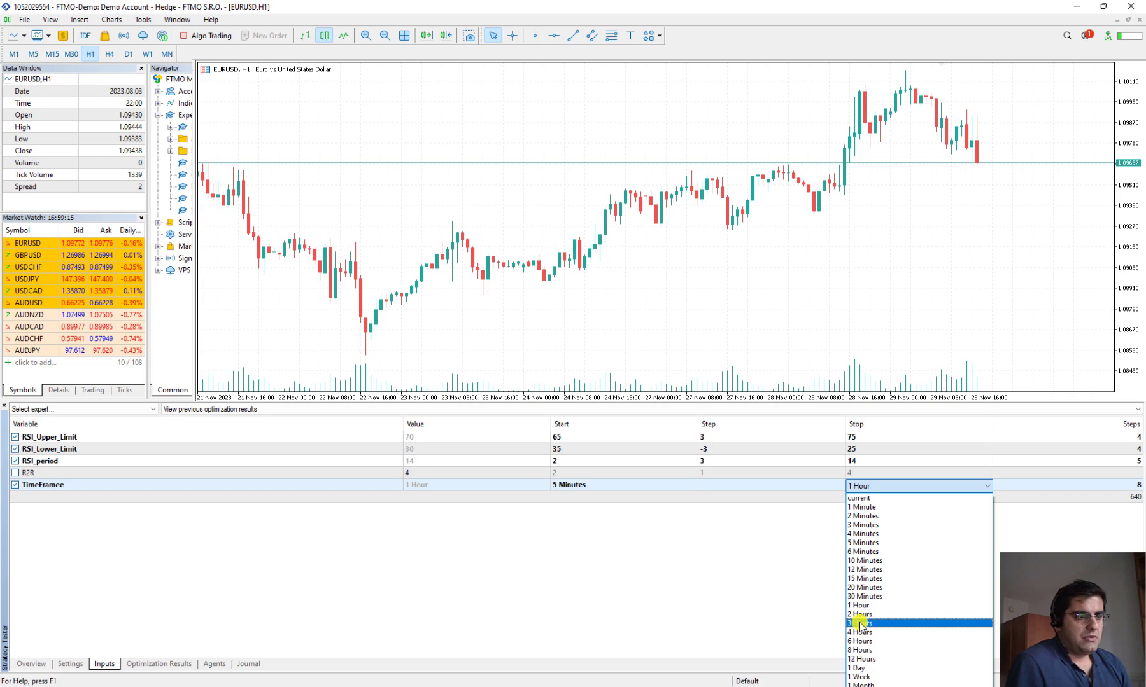
left_click(859, 615)
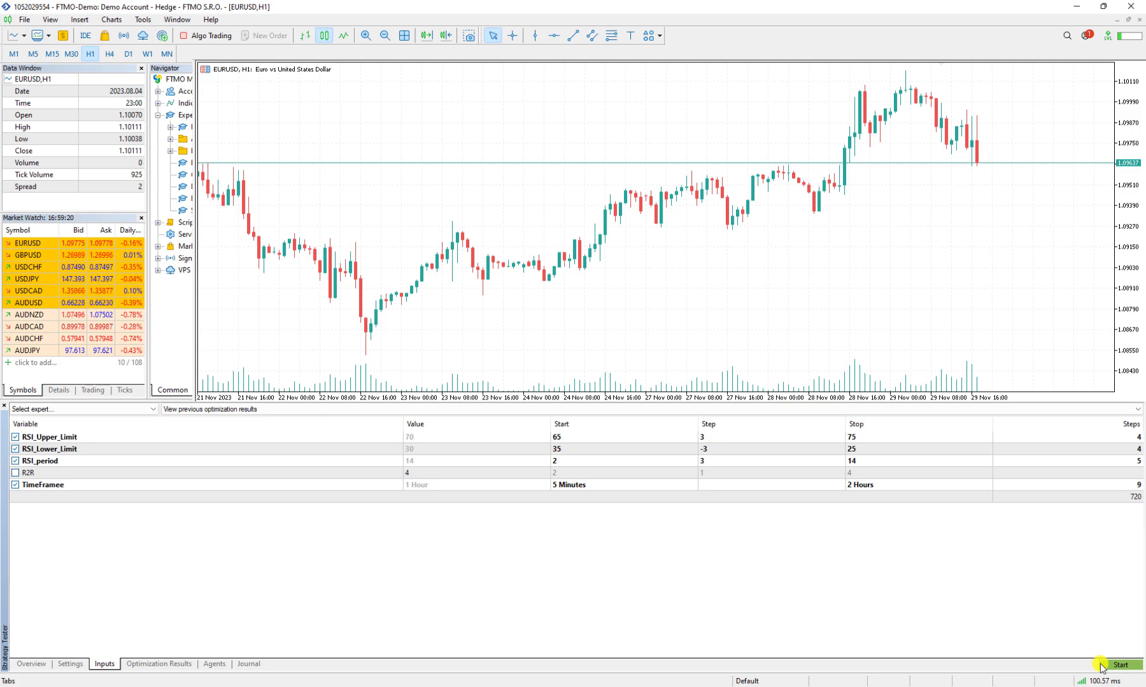
Start the RSI_Strategy optimization and wait for the results, led by pass 517 at 42811.56 profit.
left_click(1116, 665)
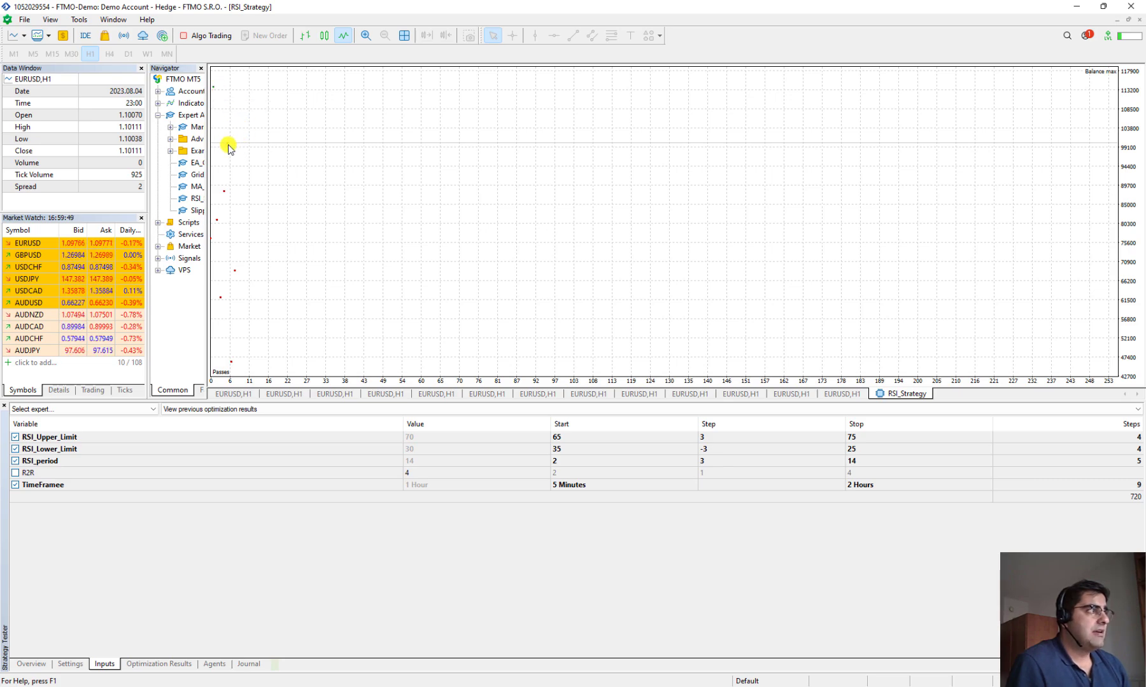
mouse_move(230, 147)
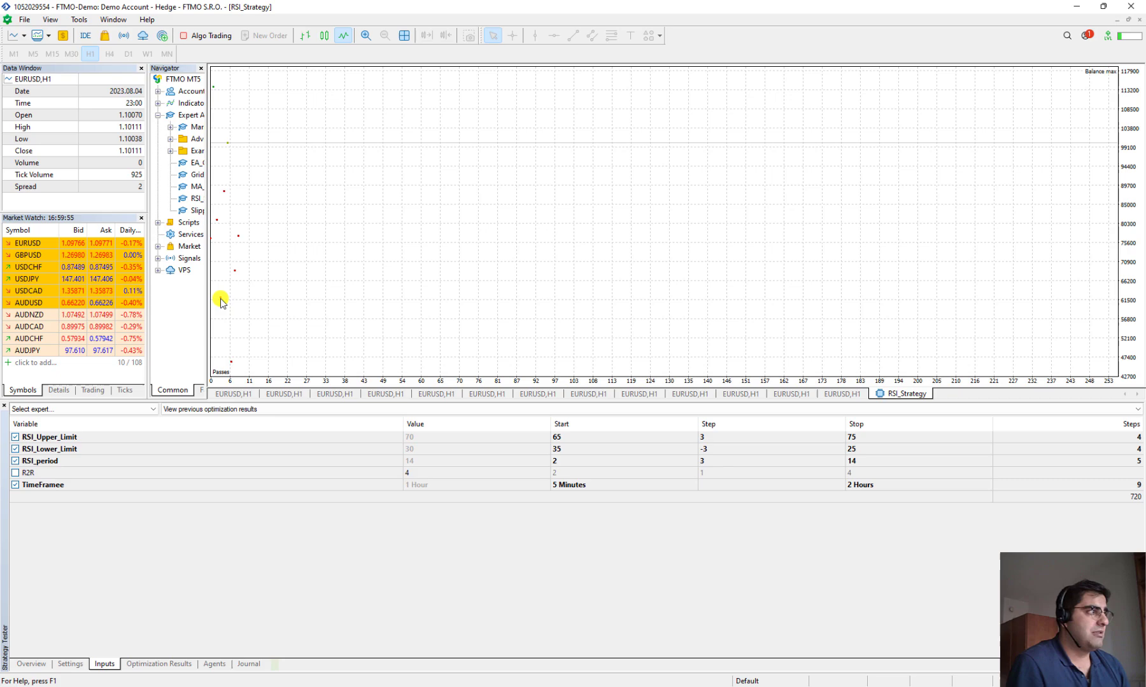
mouse_move(221, 302)
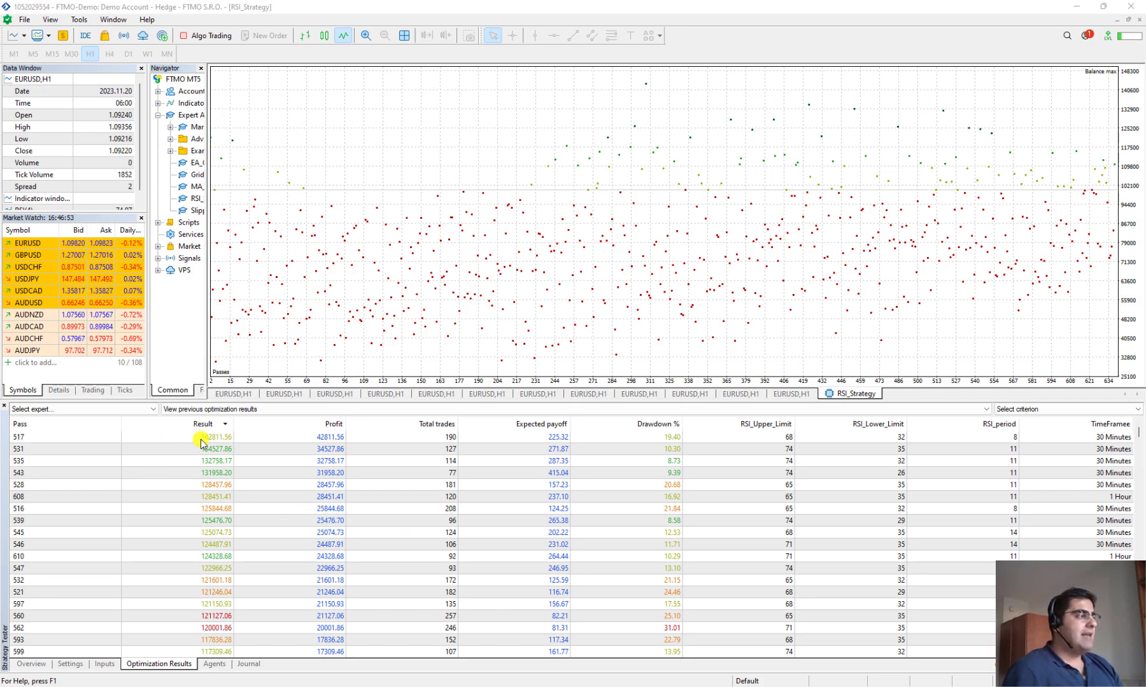
Sort the passes by Result, highest first, and select the top pass, 517.
left_click(222, 423)
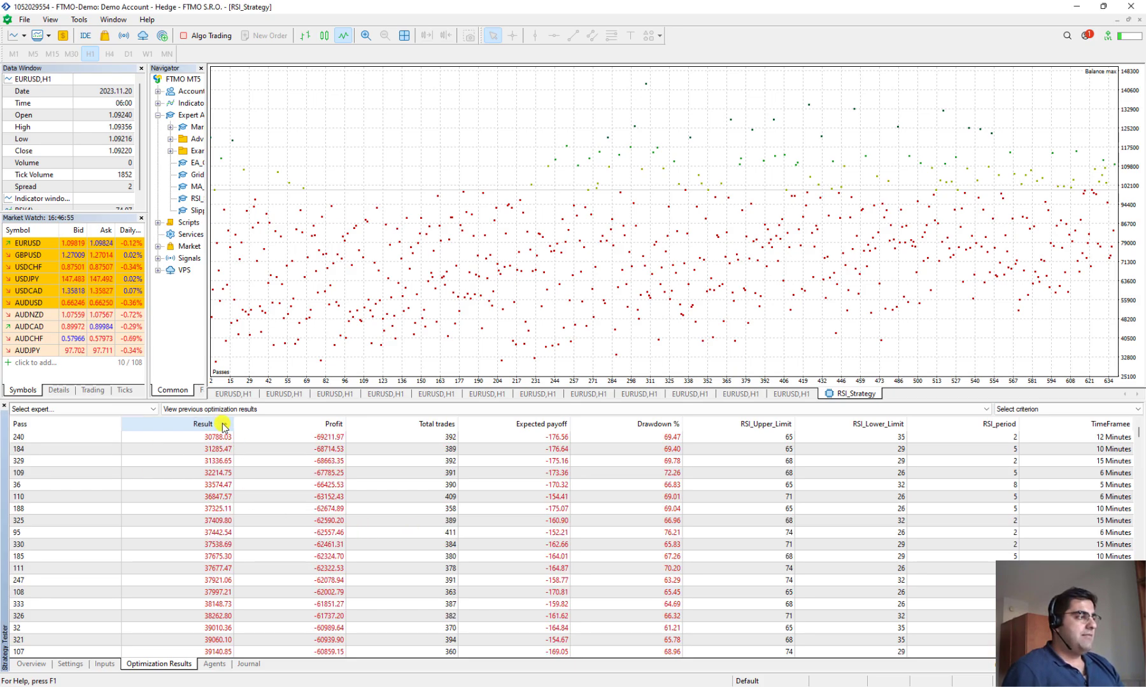
left_click(226, 424)
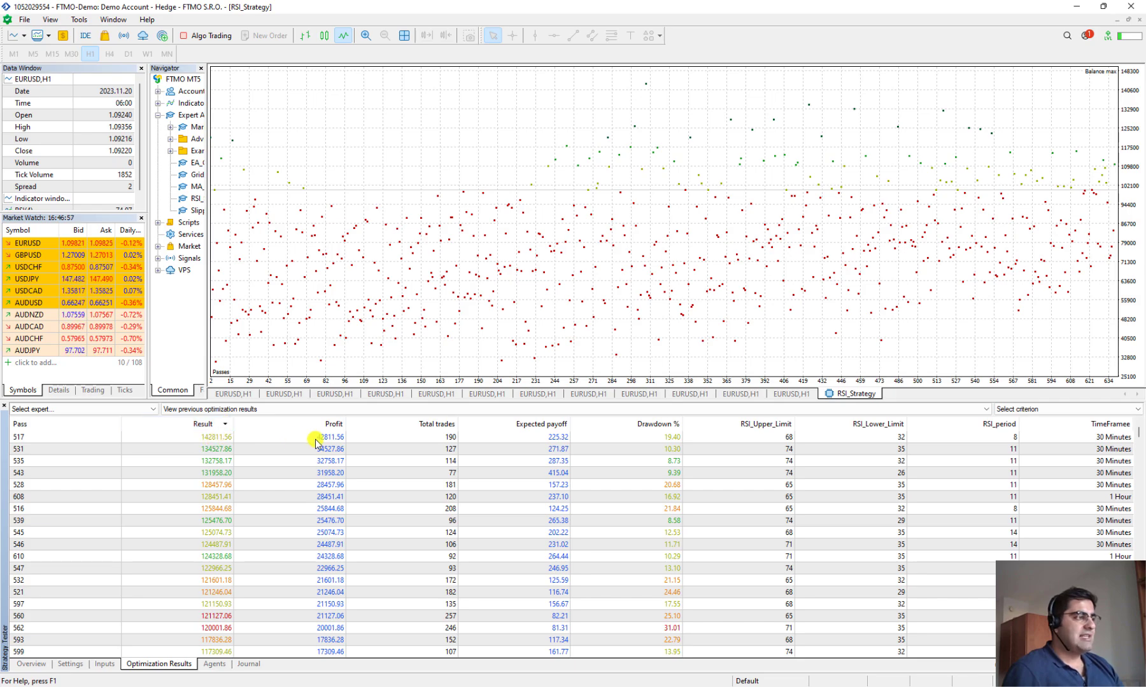
left_click(199, 438)
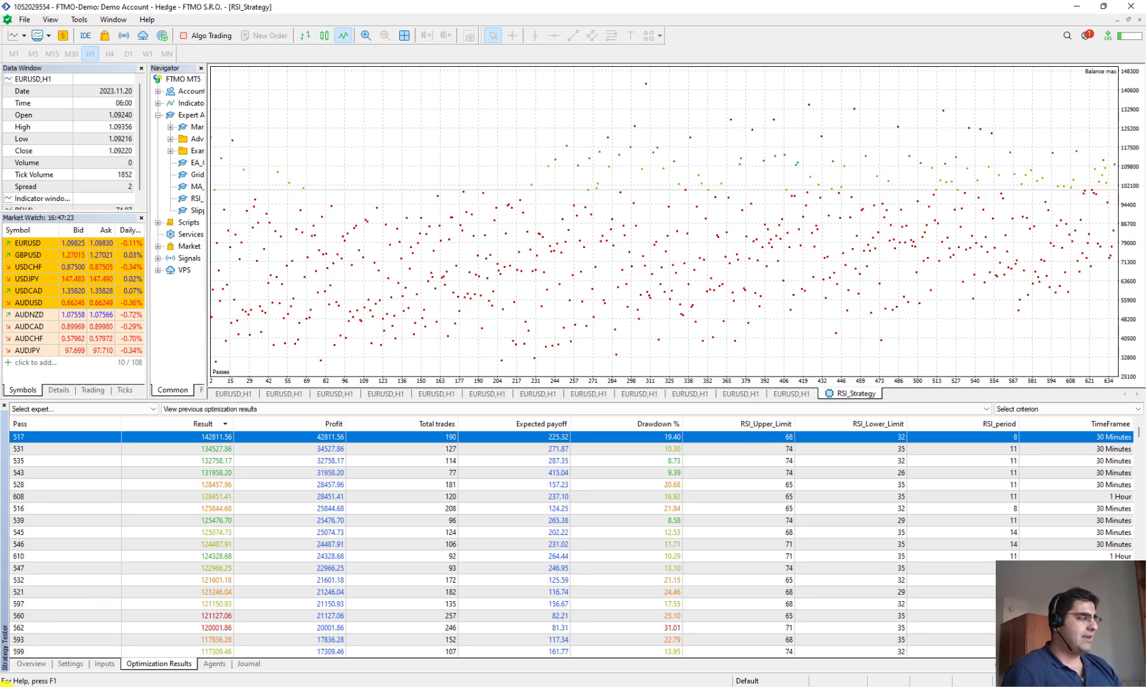
Set up a single test of the chosen pass with visual mode enabled.
left_click(24, 666)
left_click(49, 433)
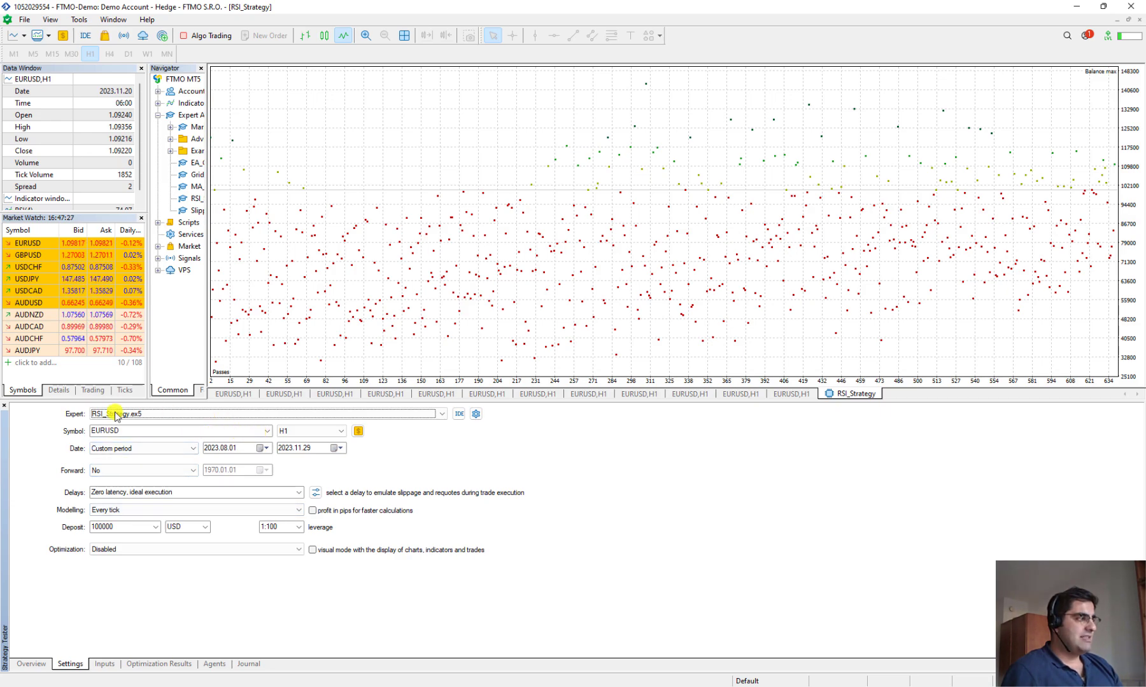
left_click(313, 551)
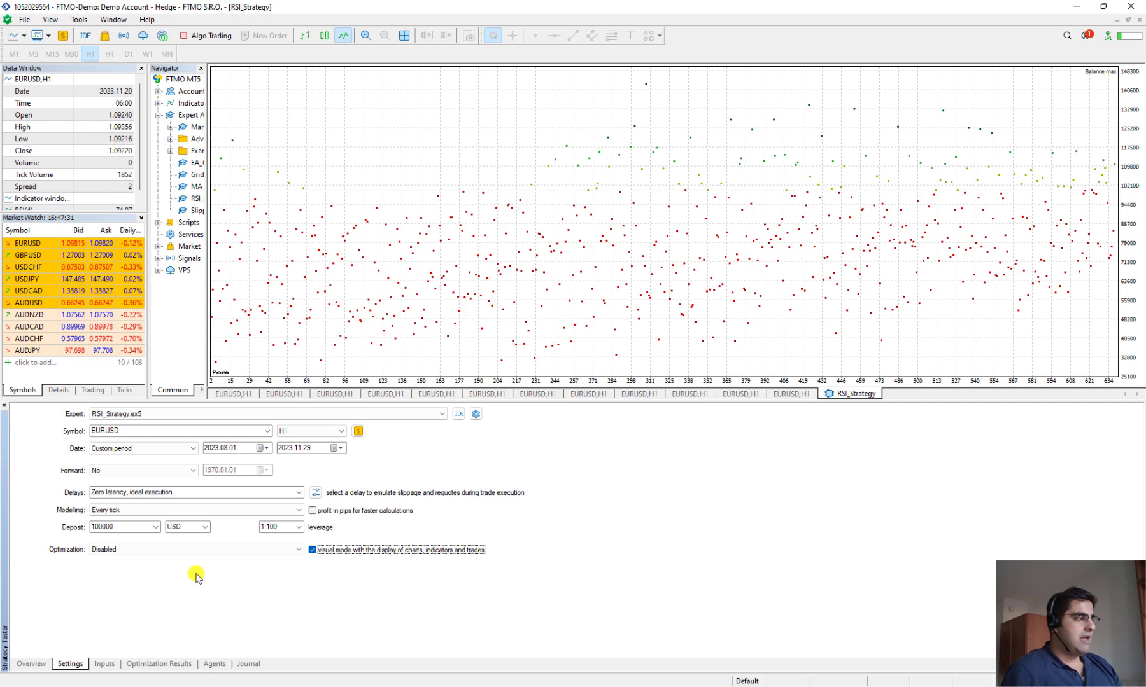
Enter pass 517's inputs: RSI_Upper_Limit 68, RSI_Lower_Limit 32, RSI_period 8.
left_click(103, 664)
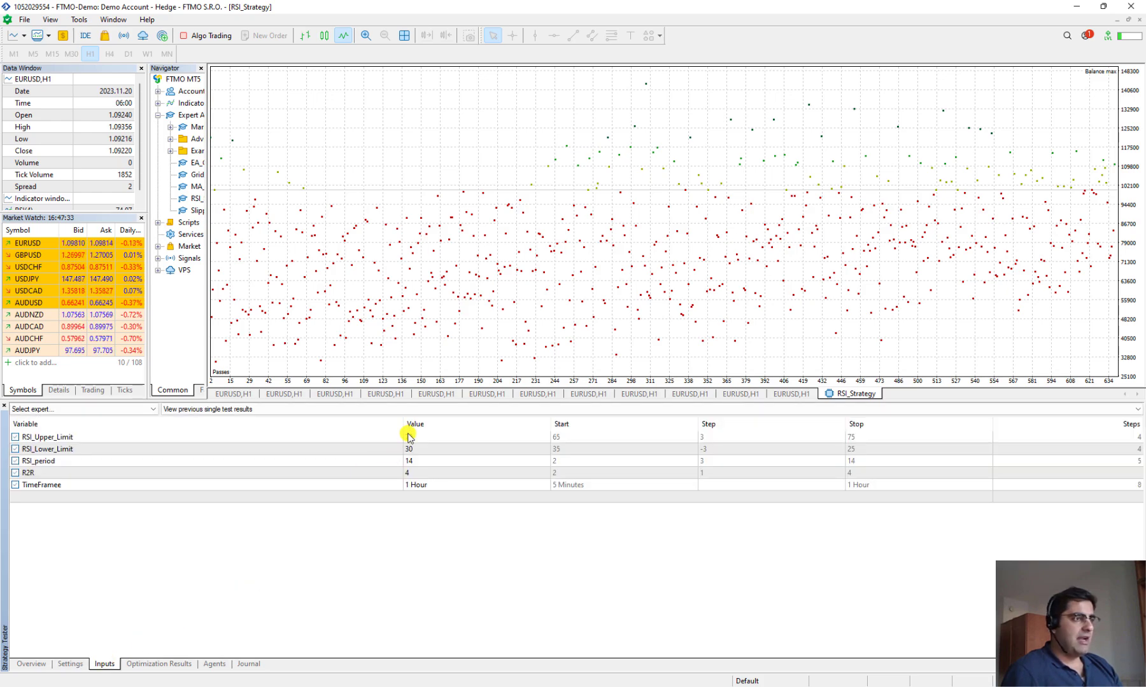
left_click(136, 664)
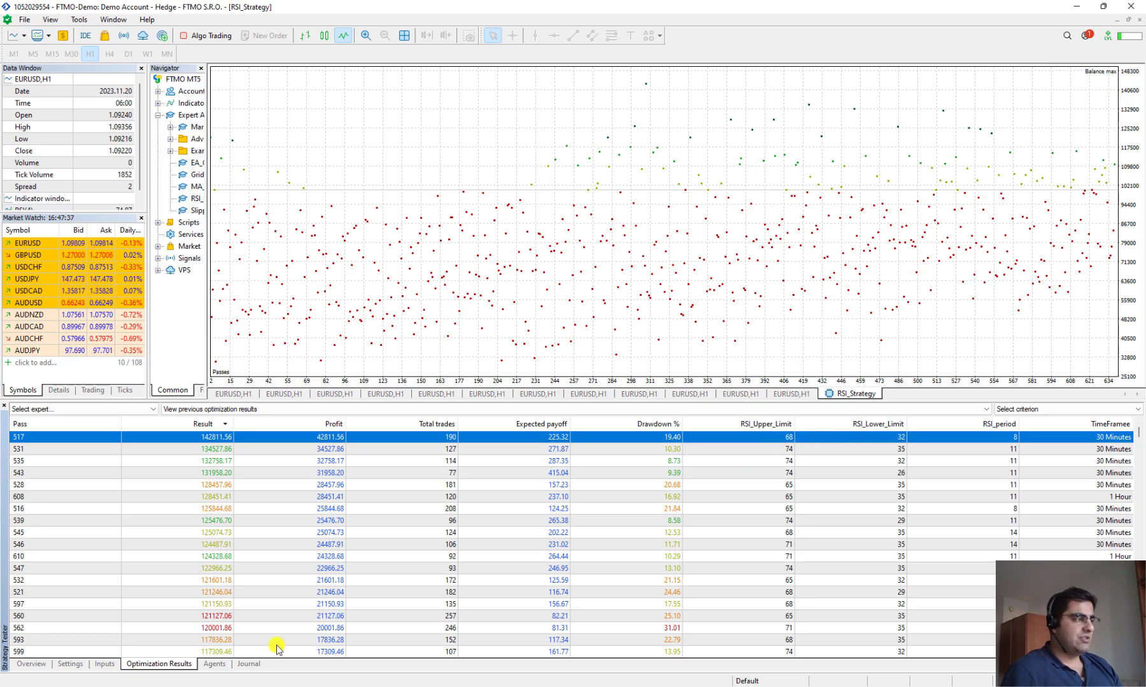
left_click(102, 662)
left_click(416, 440)
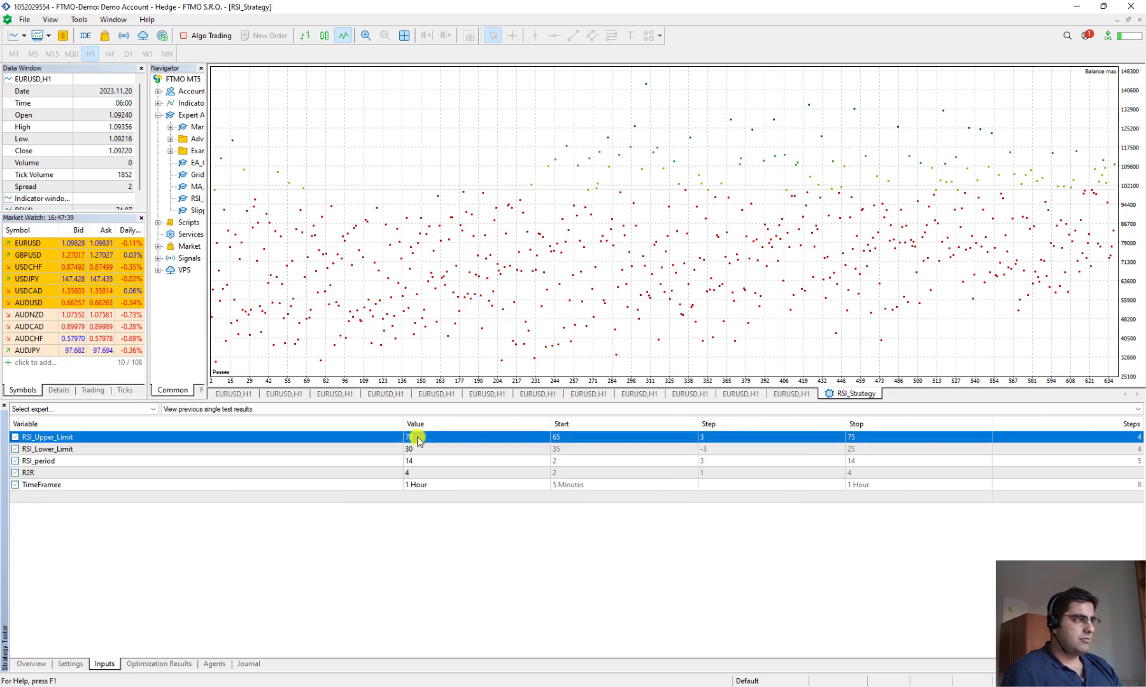
left_click(418, 437)
type("68")
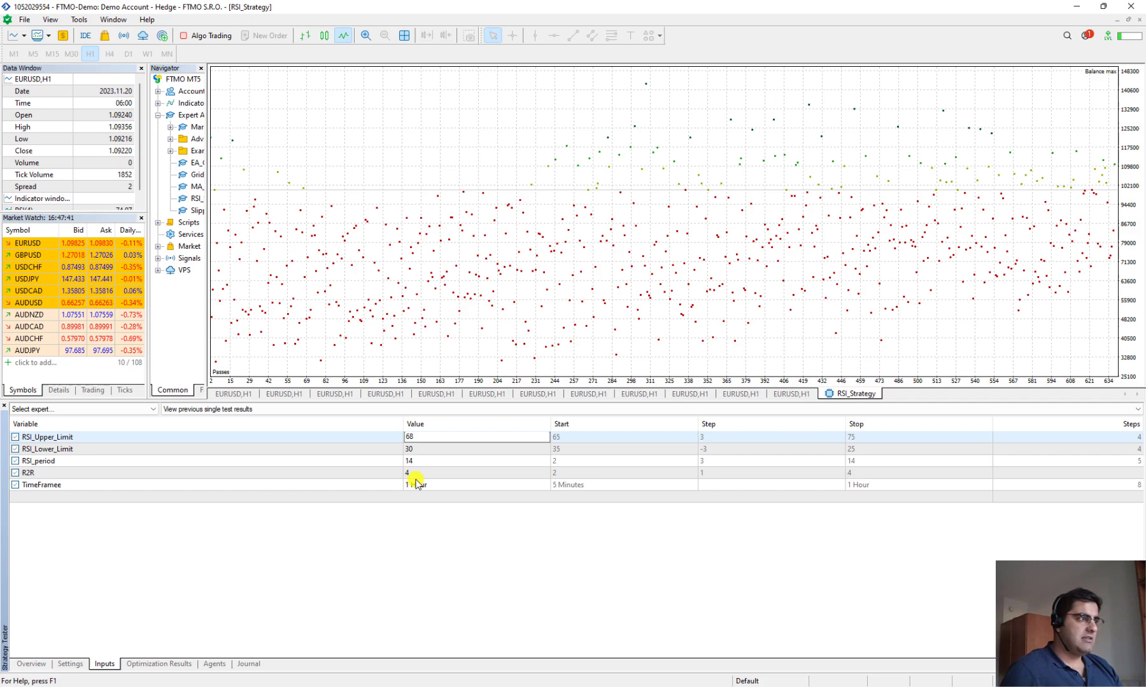
left_click(406, 449)
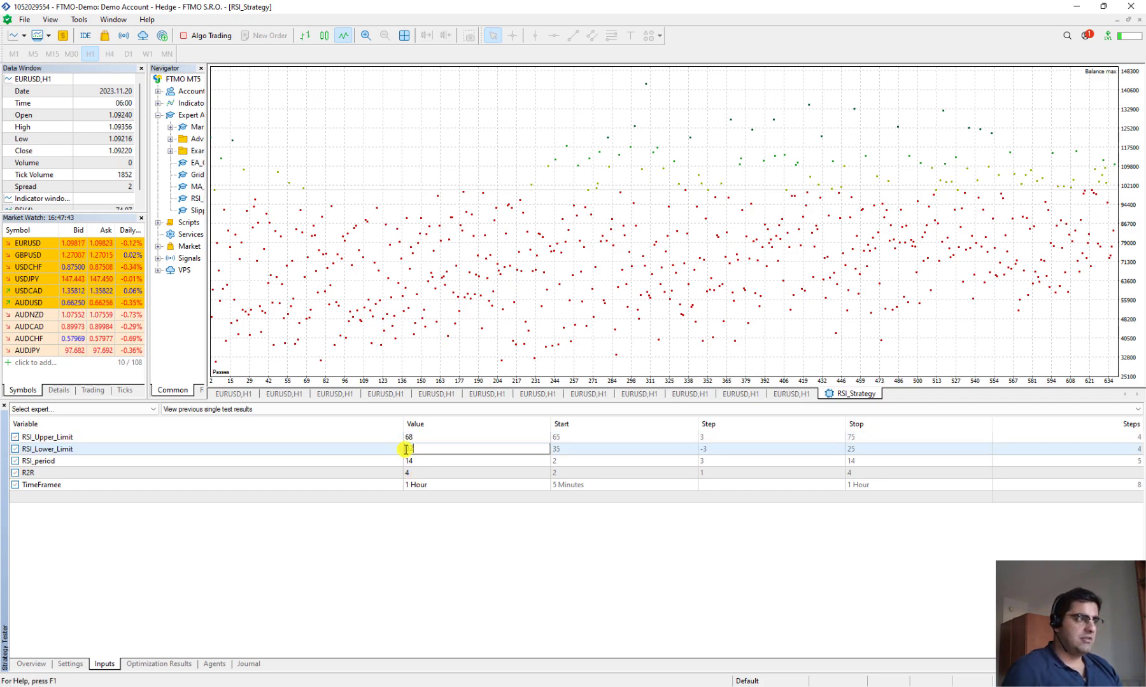
type("32")
key("Return")
left_click(411, 462)
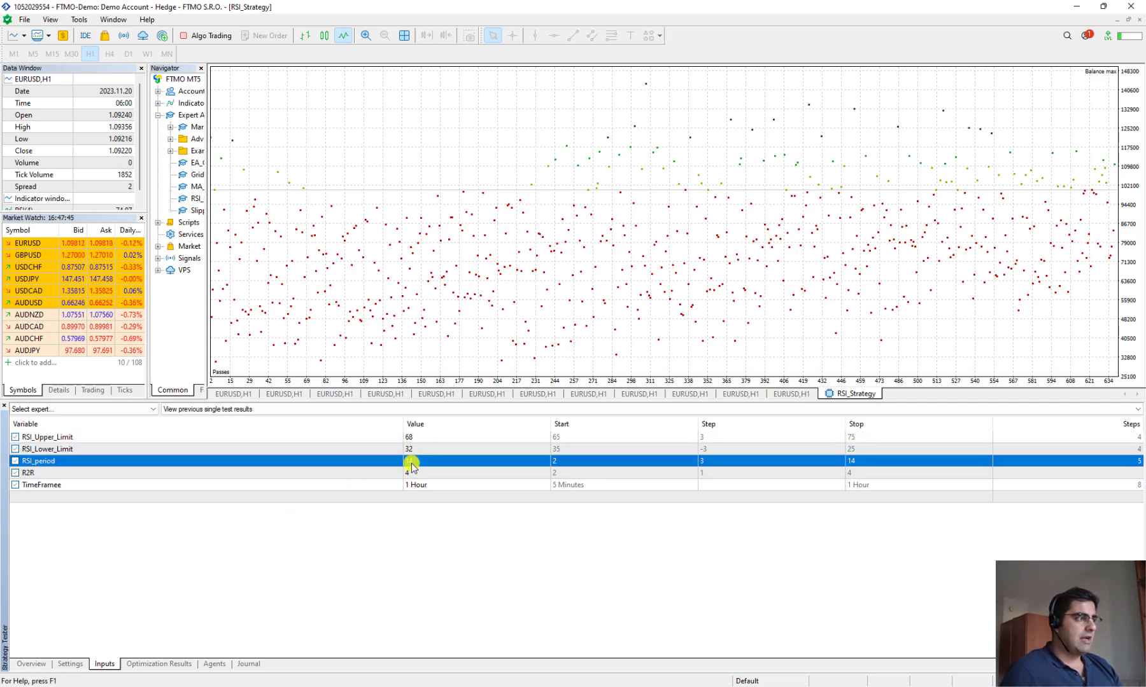
left_click(412, 464)
type("8")
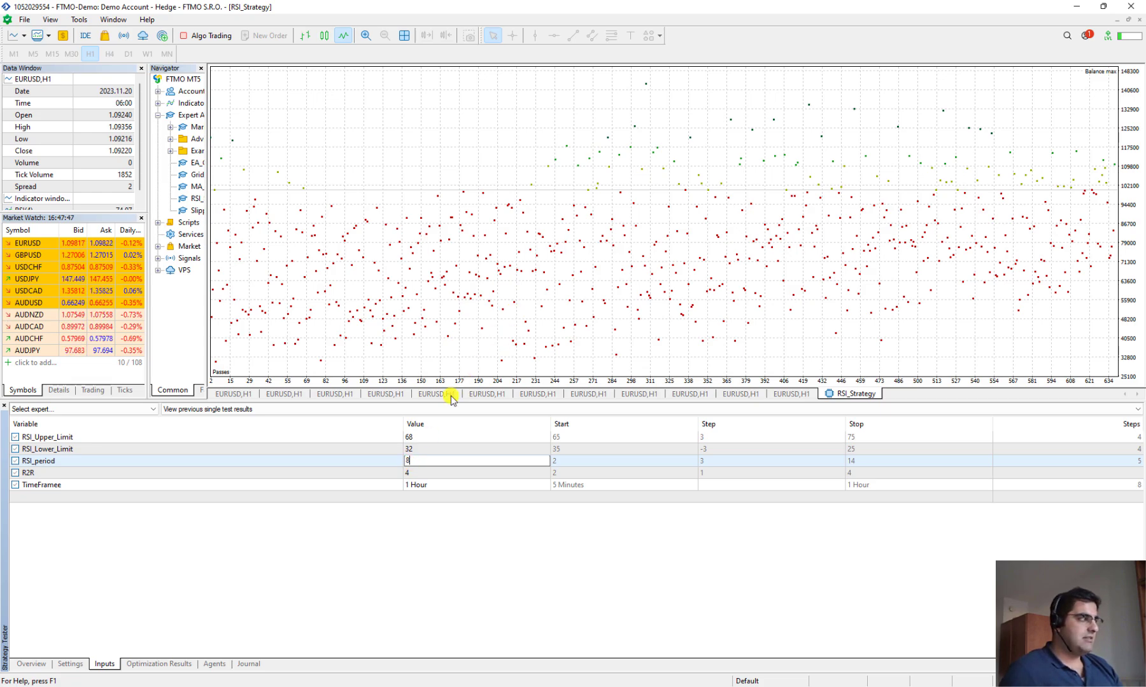
left_click(410, 478)
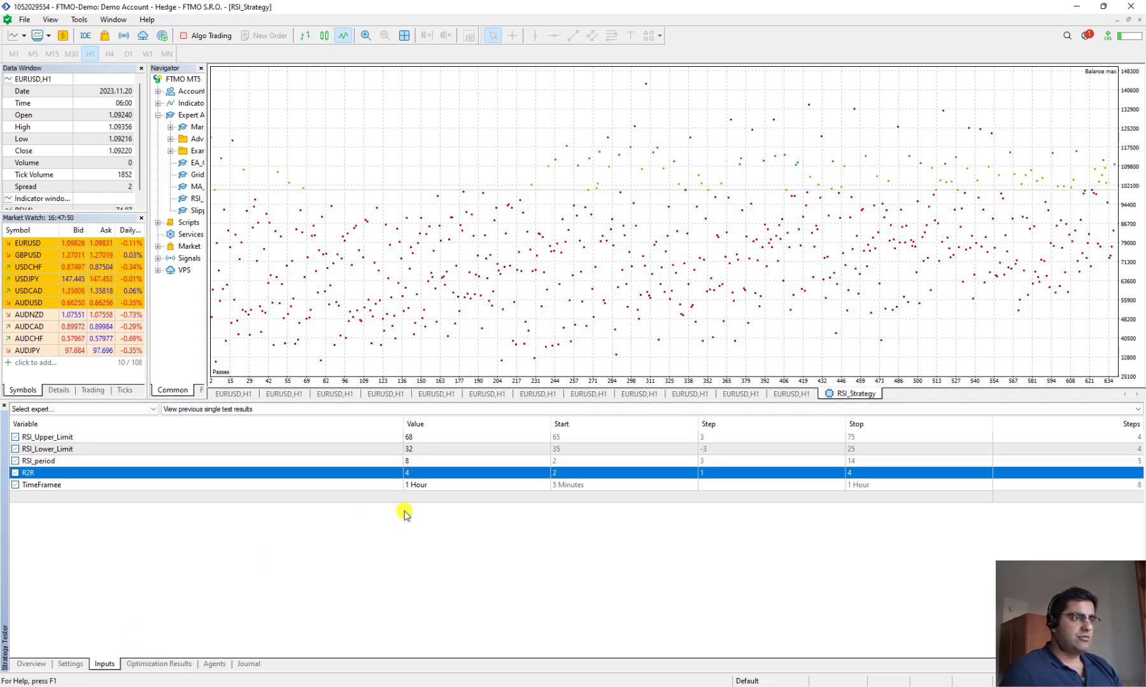
Set the TimeFrame input to 30 Minutes to match pass 517.
left_click(170, 665)
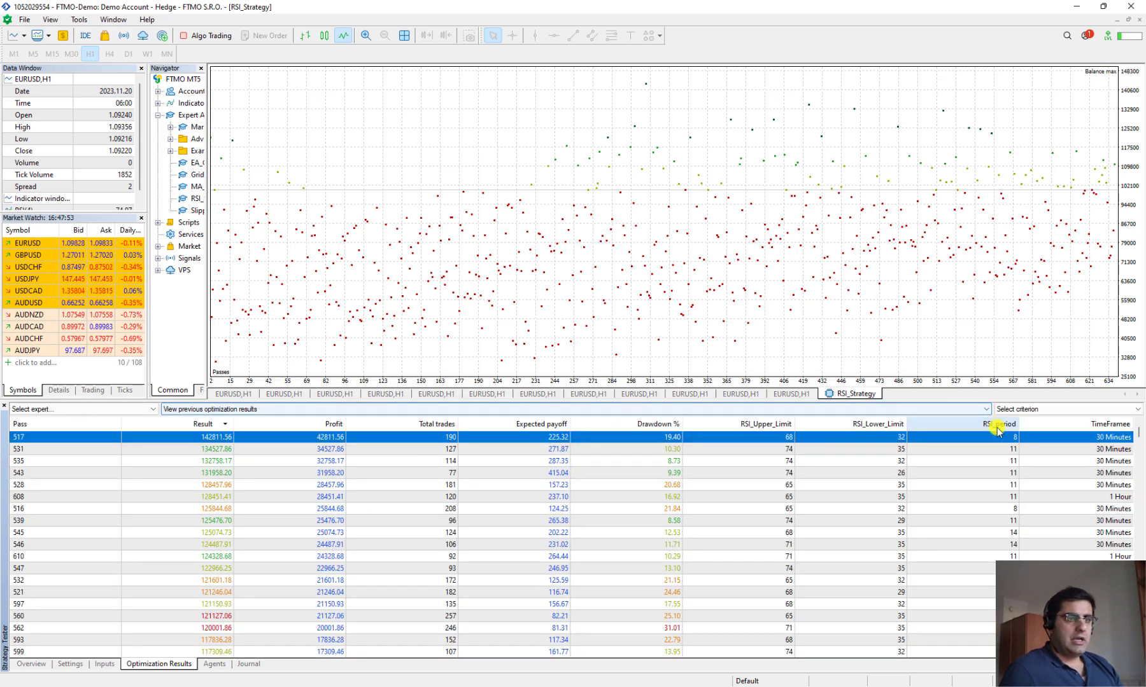
left_click(106, 665)
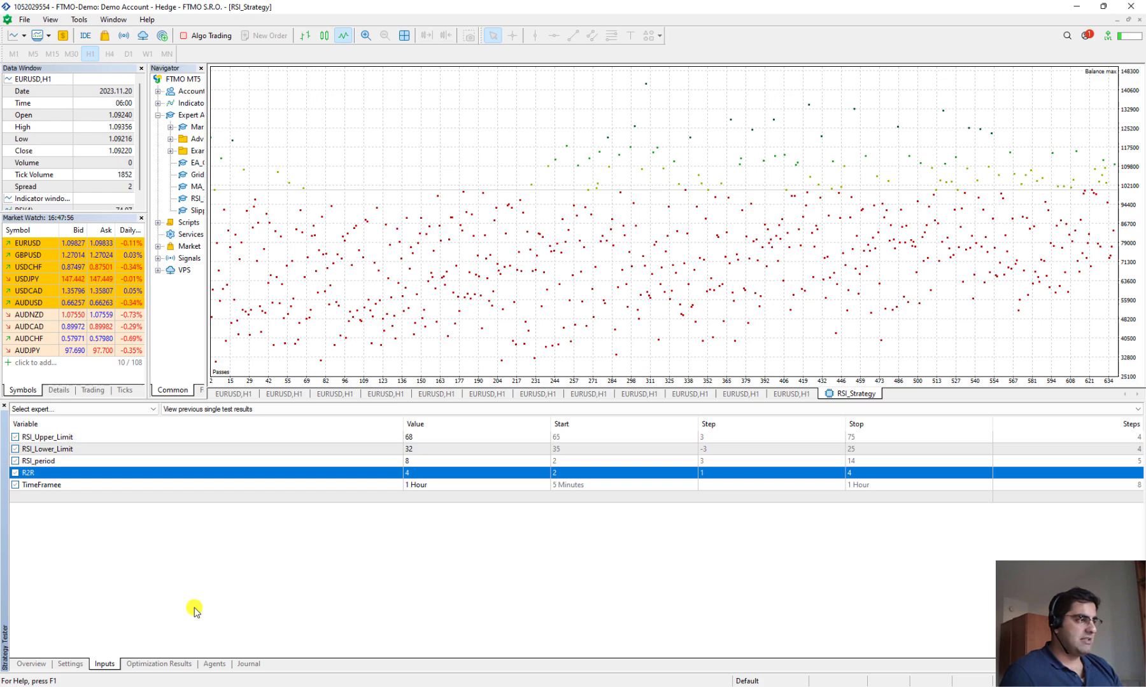
left_click(529, 486)
left_click(529, 487)
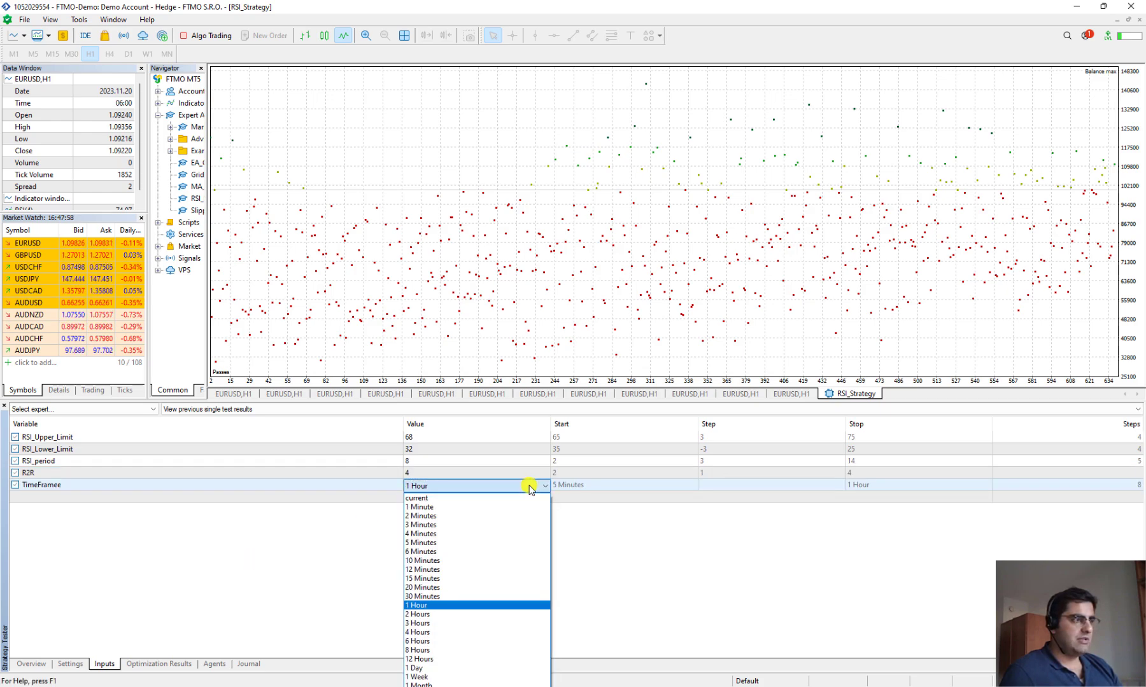
left_click(469, 601)
left_click(403, 608)
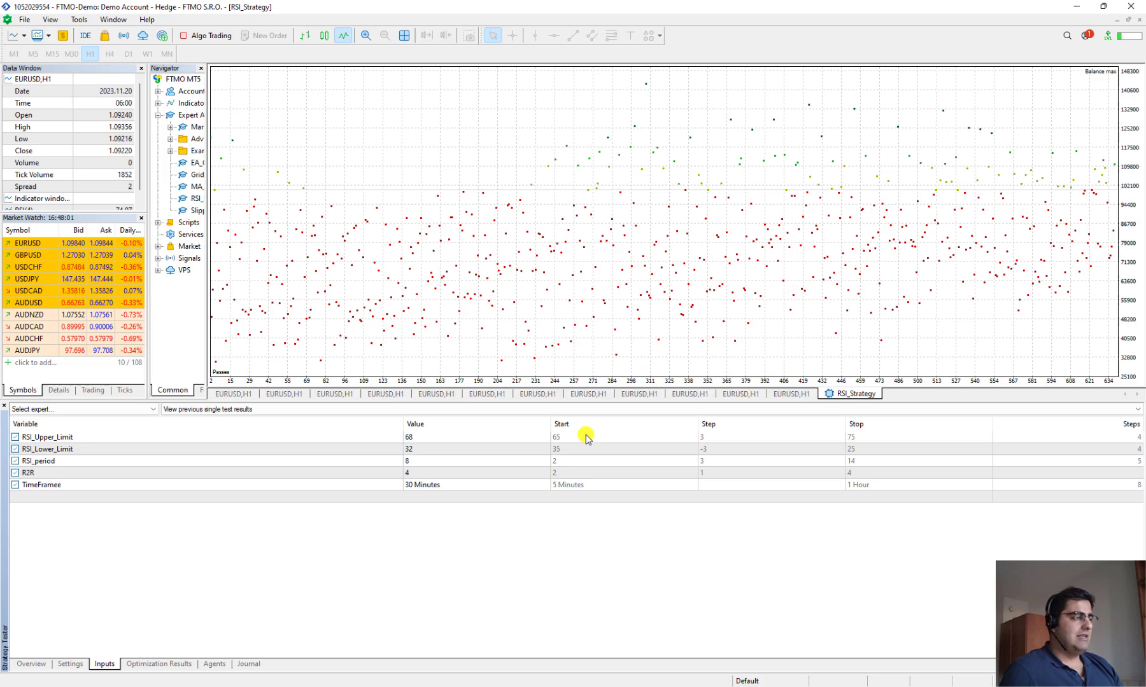
Review the Overview, Inputs and Optimization Results tabs, then return to the Settings tab.
left_click(31, 665)
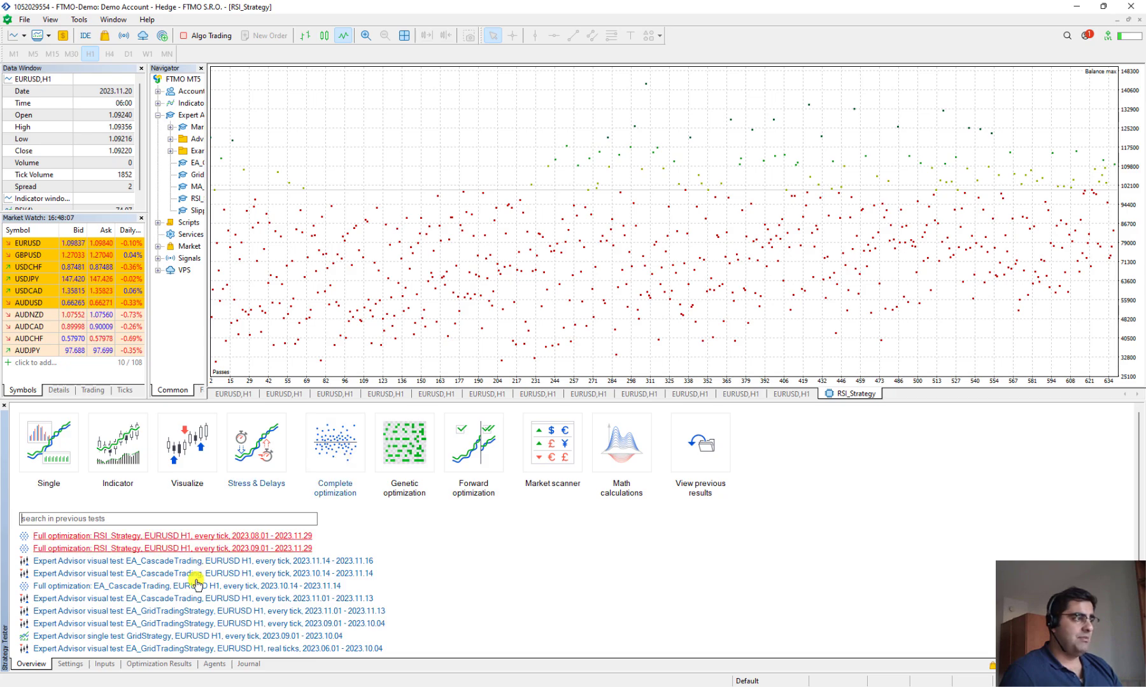
left_click(105, 664)
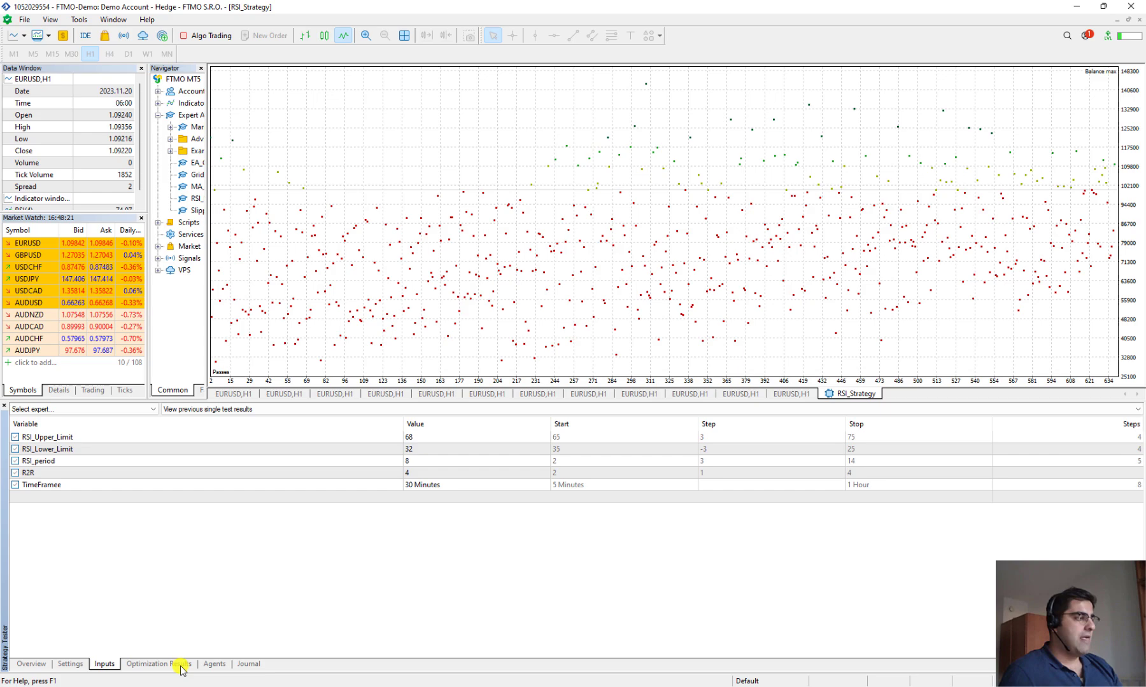
left_click(156, 665)
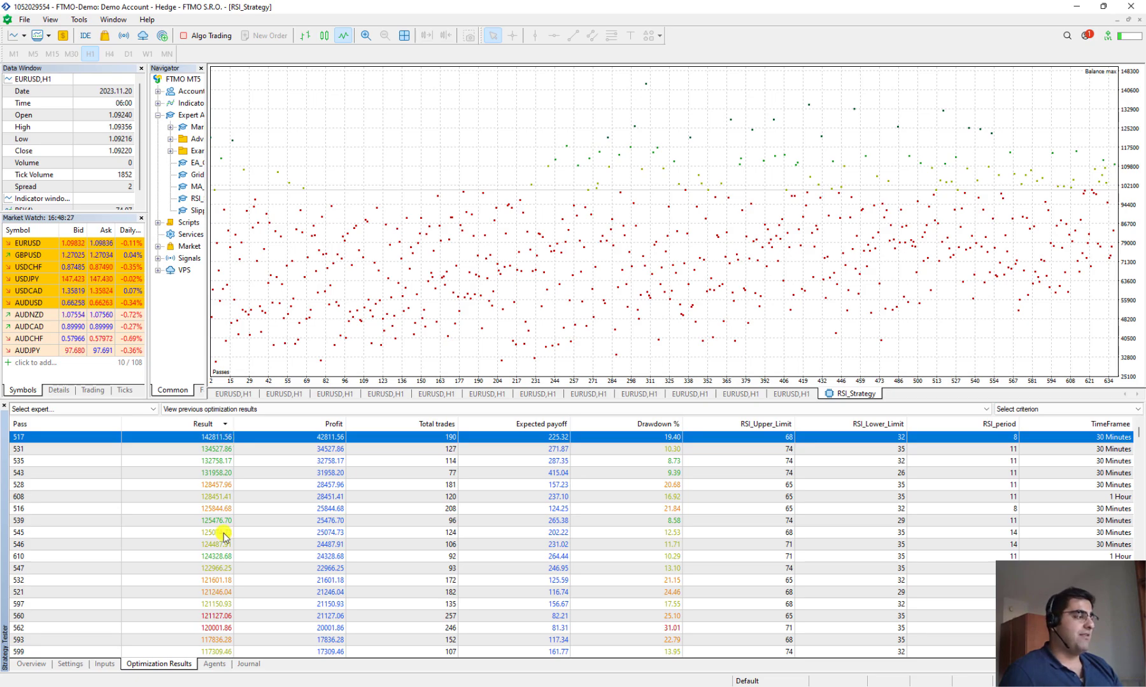
left_click(30, 664)
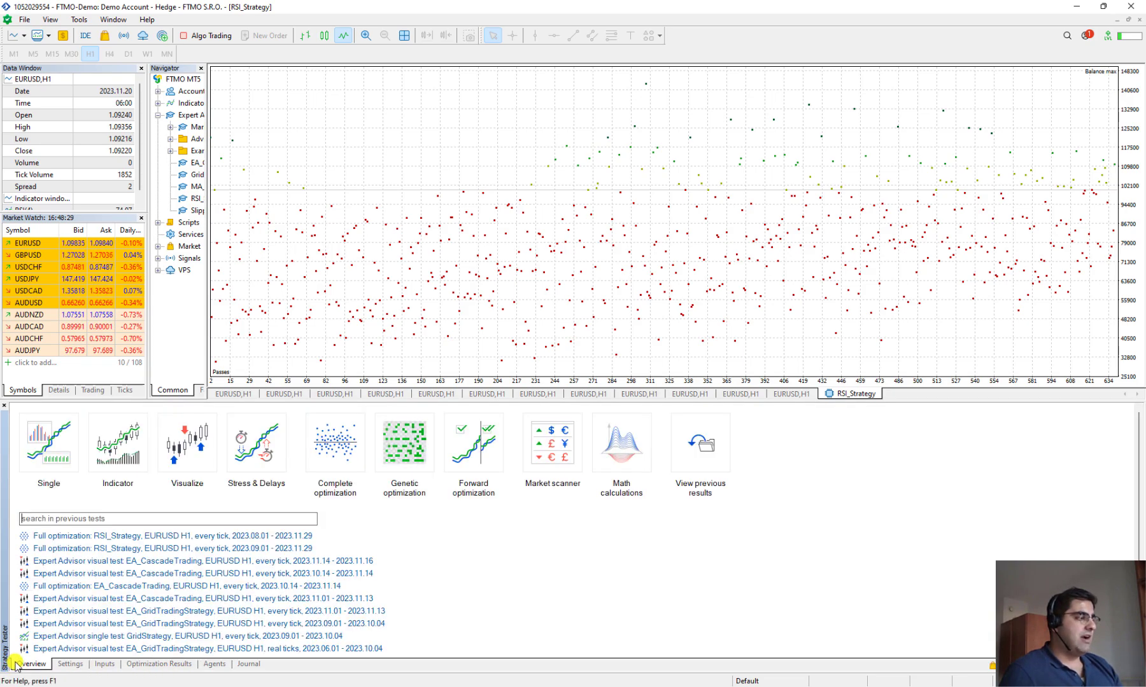
left_click(64, 665)
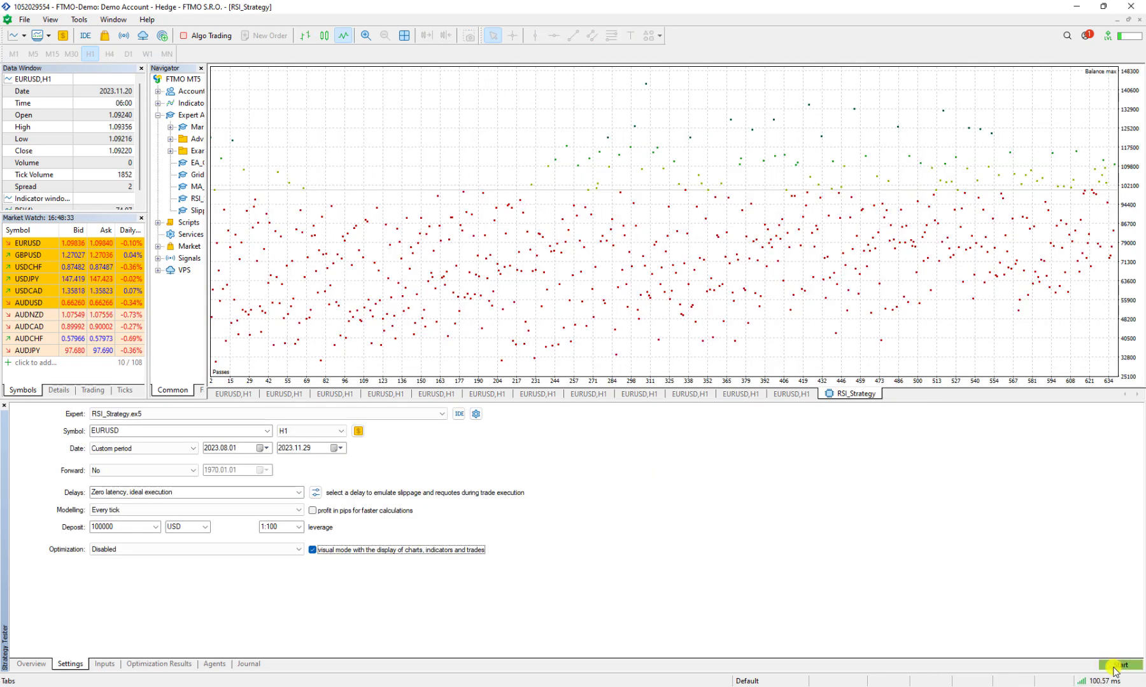
Run the visual backtest at a faster playback speed in a maximized visualization window.
left_click(1094, 667)
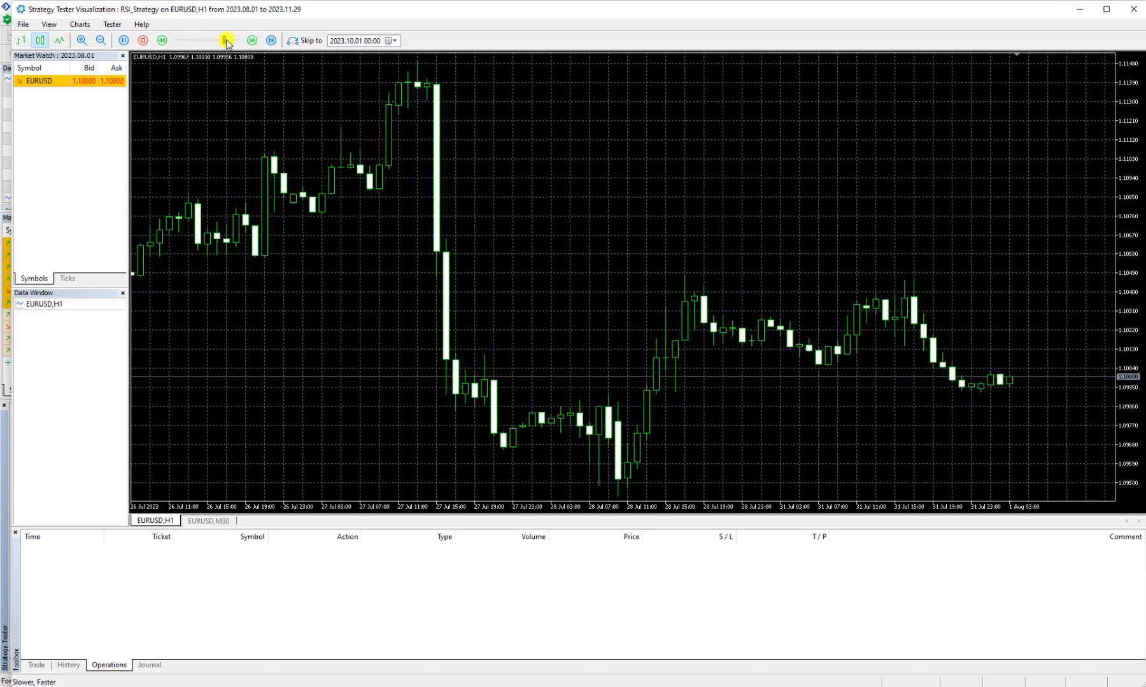
left_click_drag(226, 41, 233, 42)
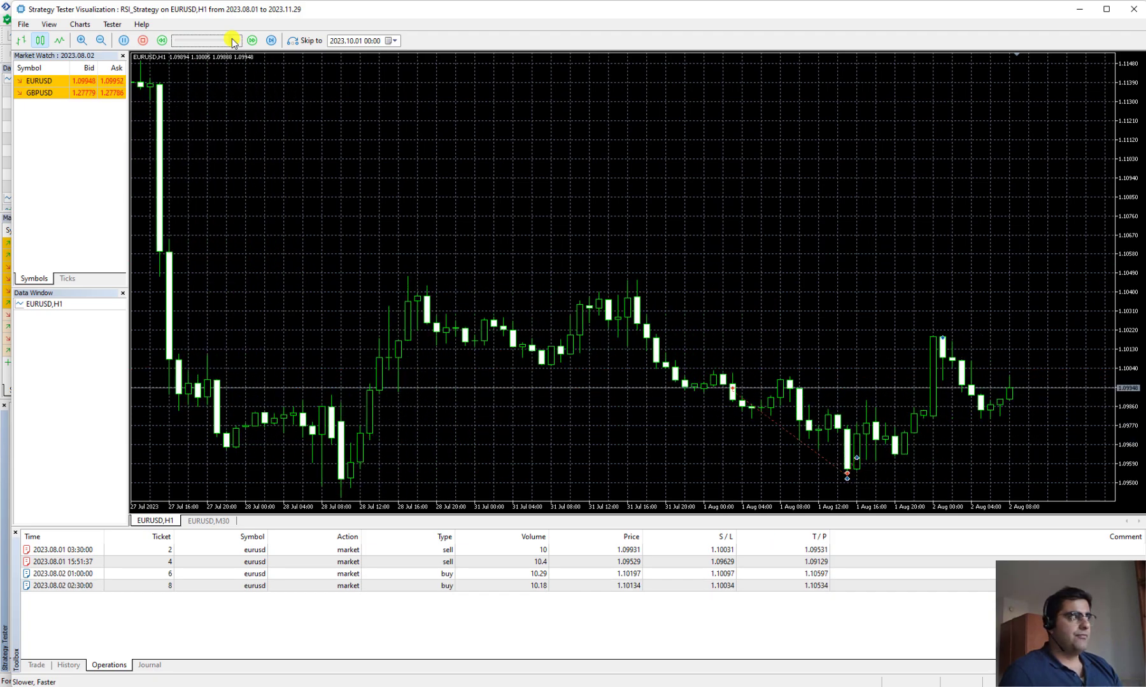
left_click_drag(233, 42, 238, 42)
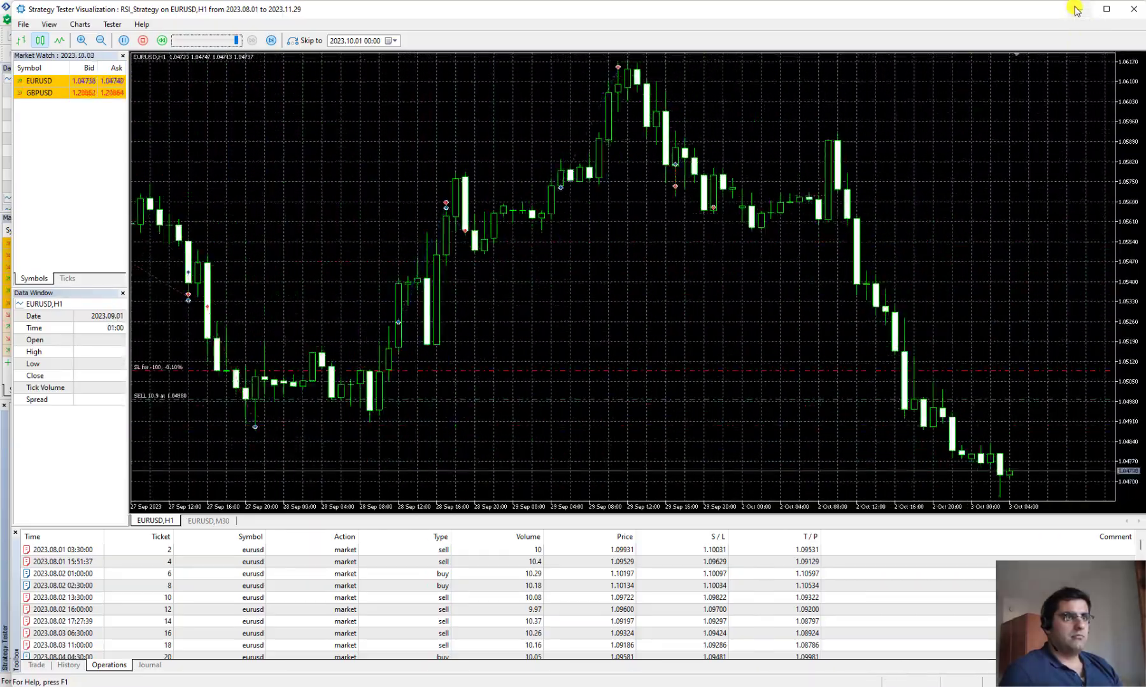
left_click(1106, 9)
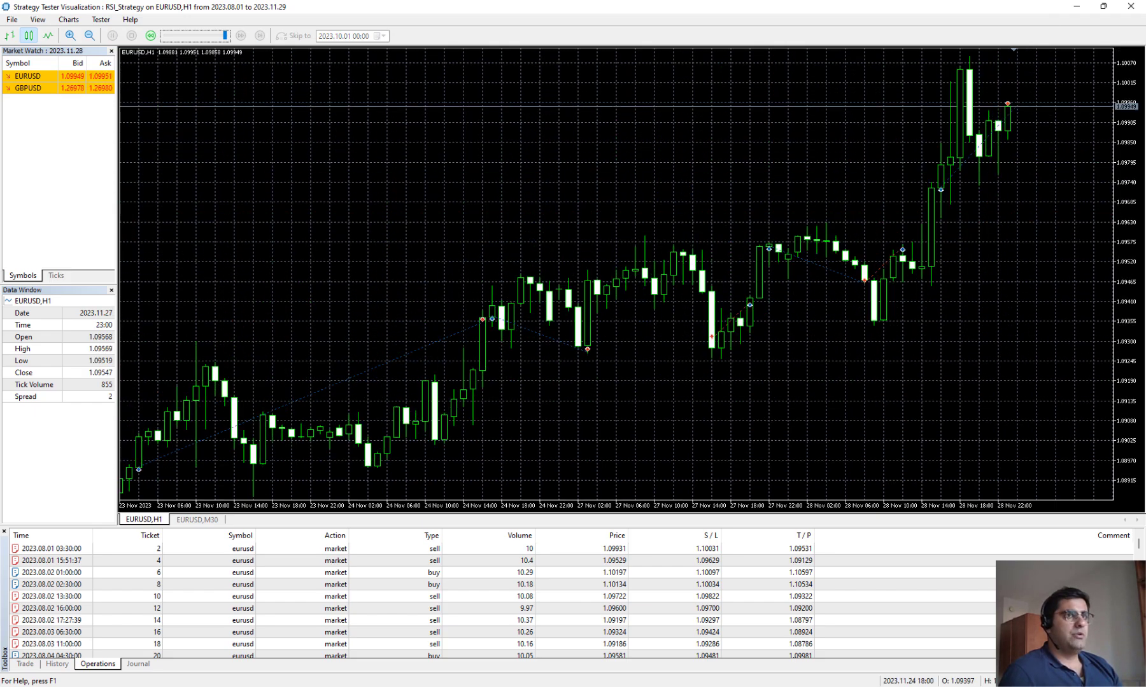
Close the visual tester, view the Graph and Backtest report, then return to Optimization Results.
left_click(1097, 6)
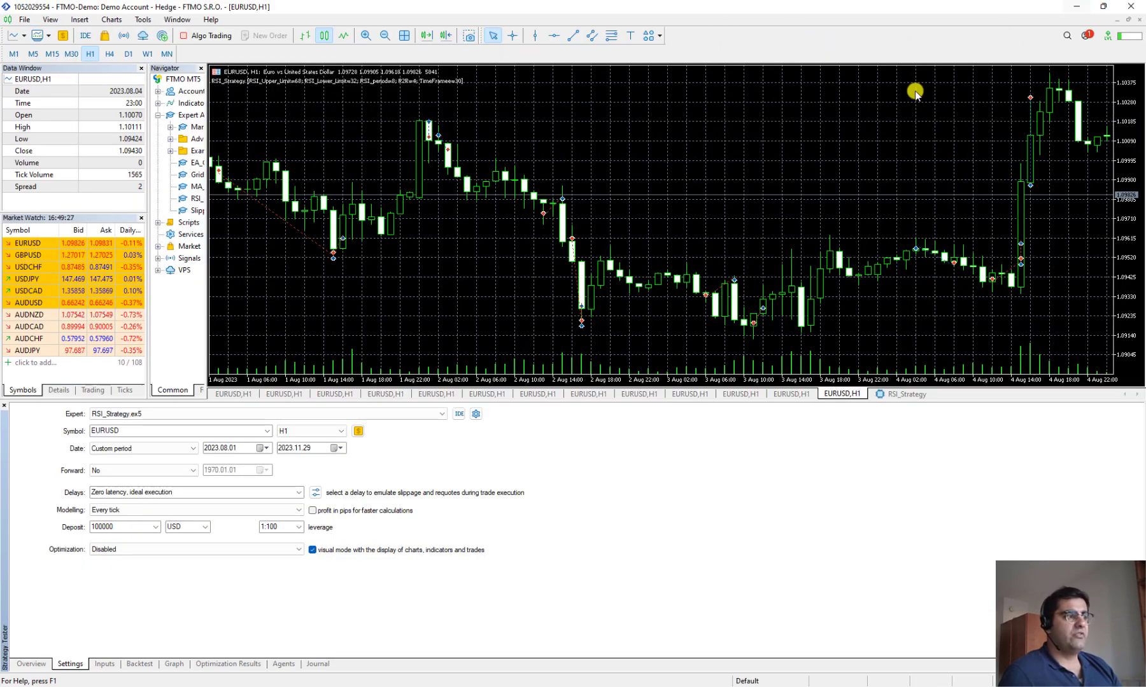
left_click(171, 664)
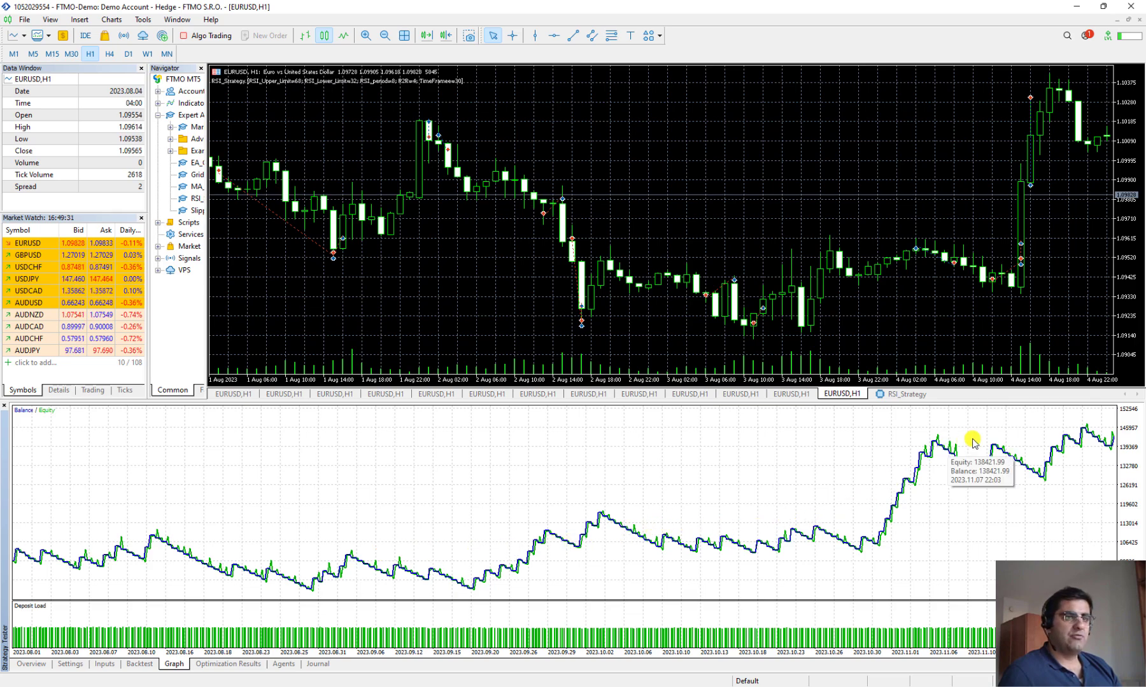
left_click(229, 663)
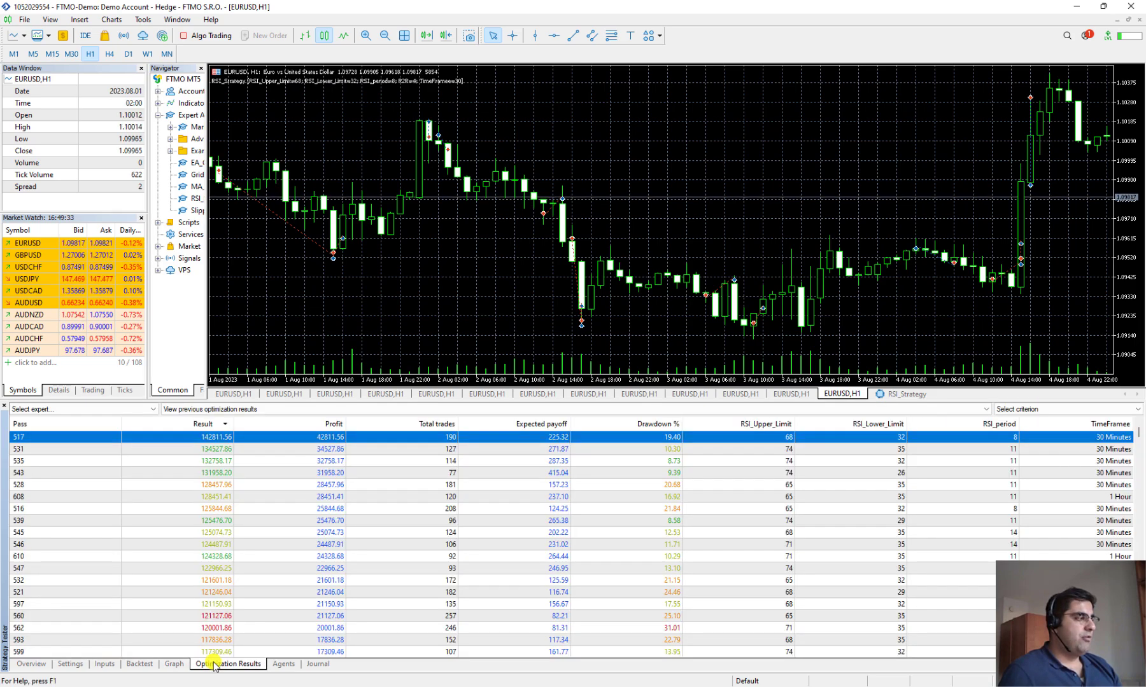
left_click(127, 663)
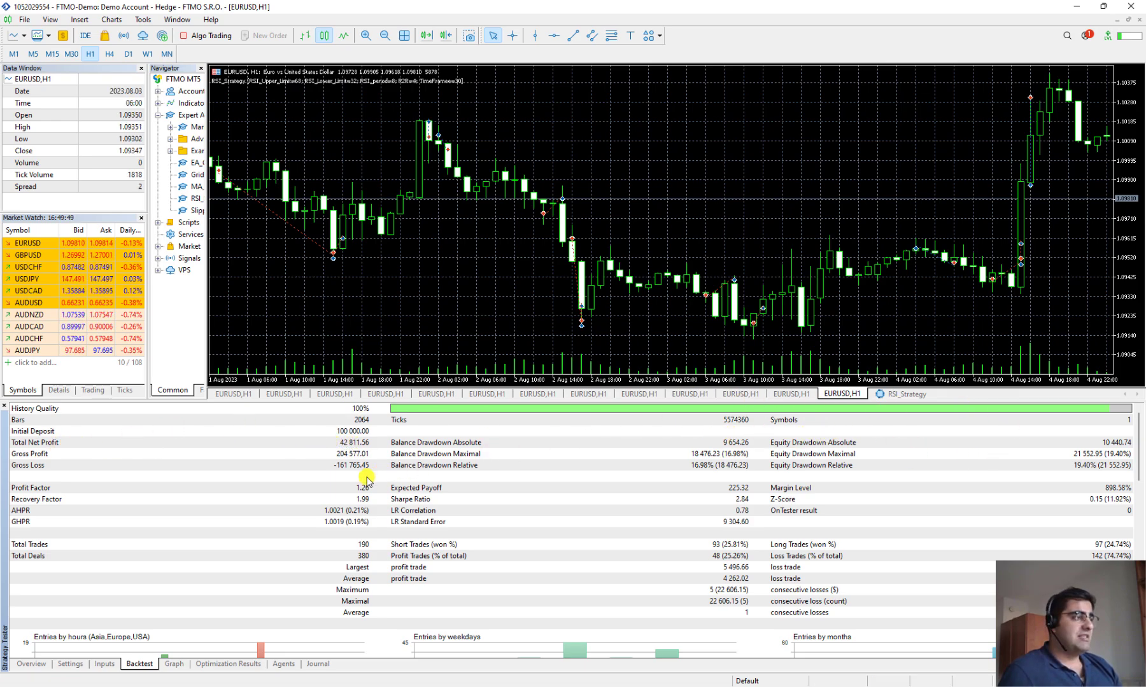
left_click(173, 664)
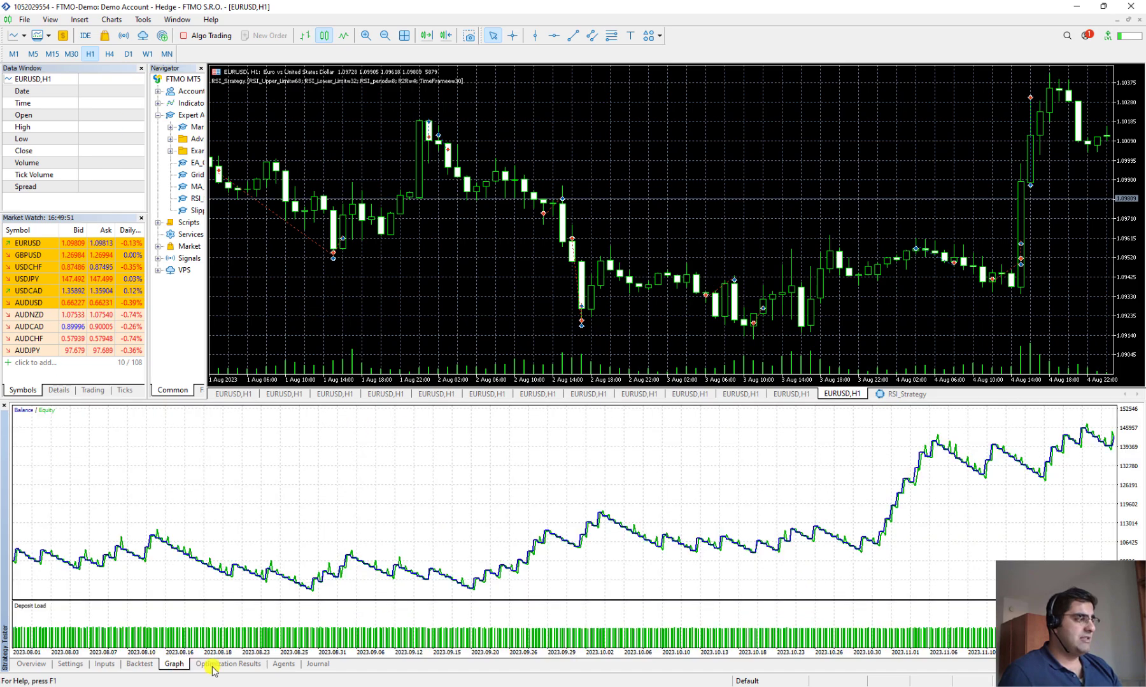
left_click(224, 663)
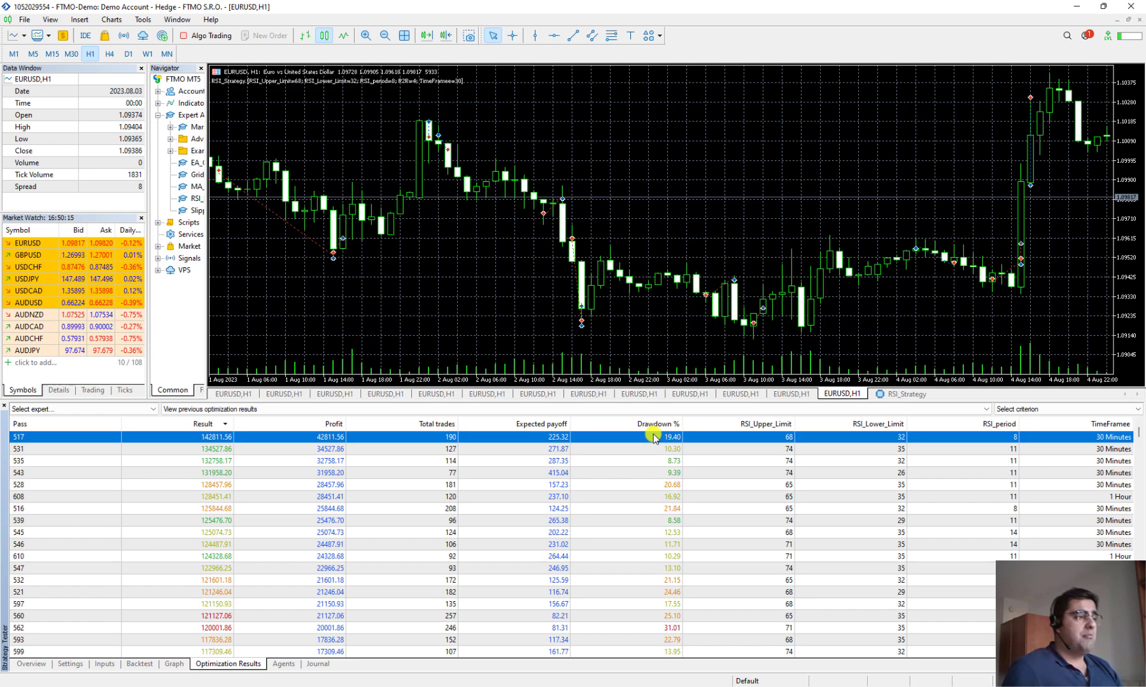
Select pass 531 (34527.86 profit, limits 74/35, period 11) in the results table.
left_click(634, 448)
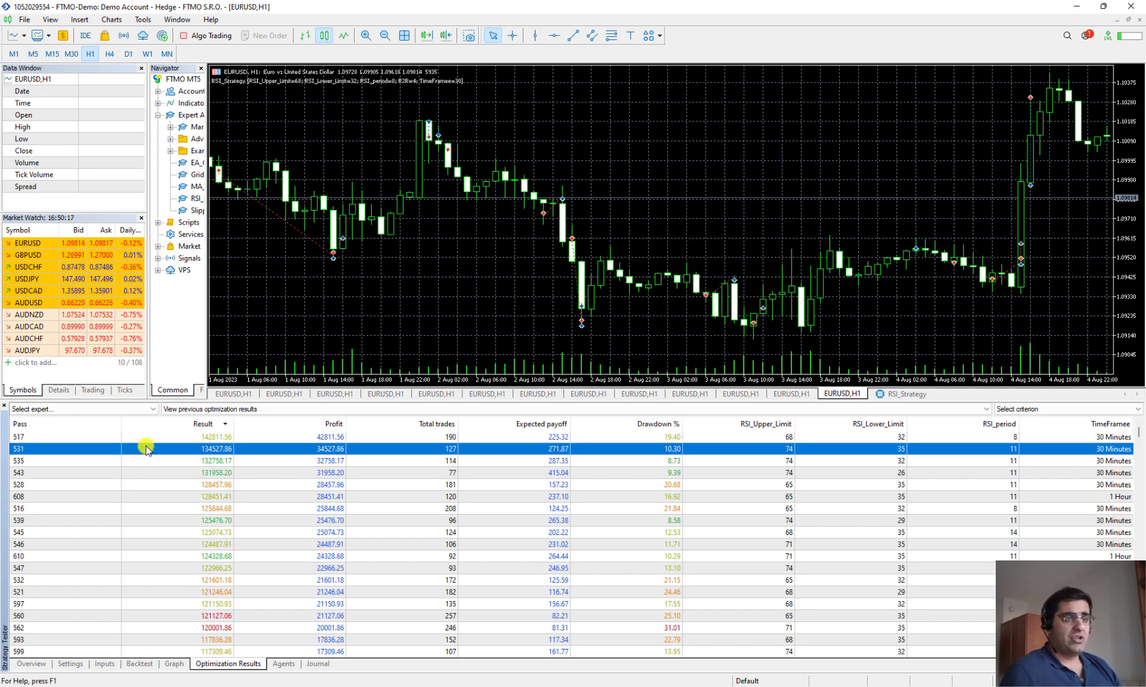